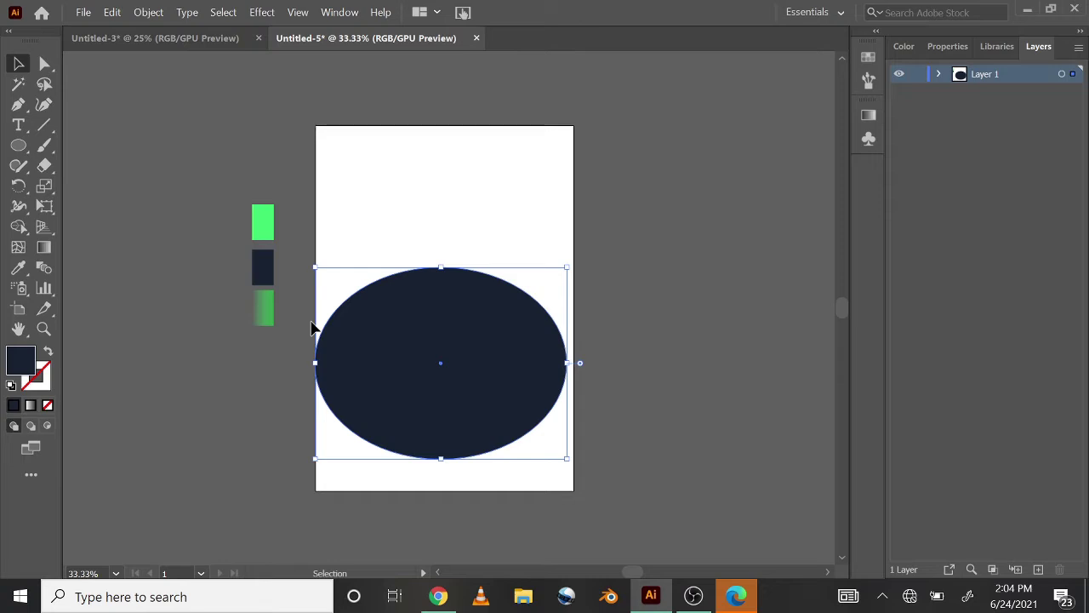
- Widen the navy ellipse past both side edges of the artboard and tilt it slightly clockwise
{"action": "left_click_drag", "start_coordinate": [567, 362], "coordinate": [600, 363]}
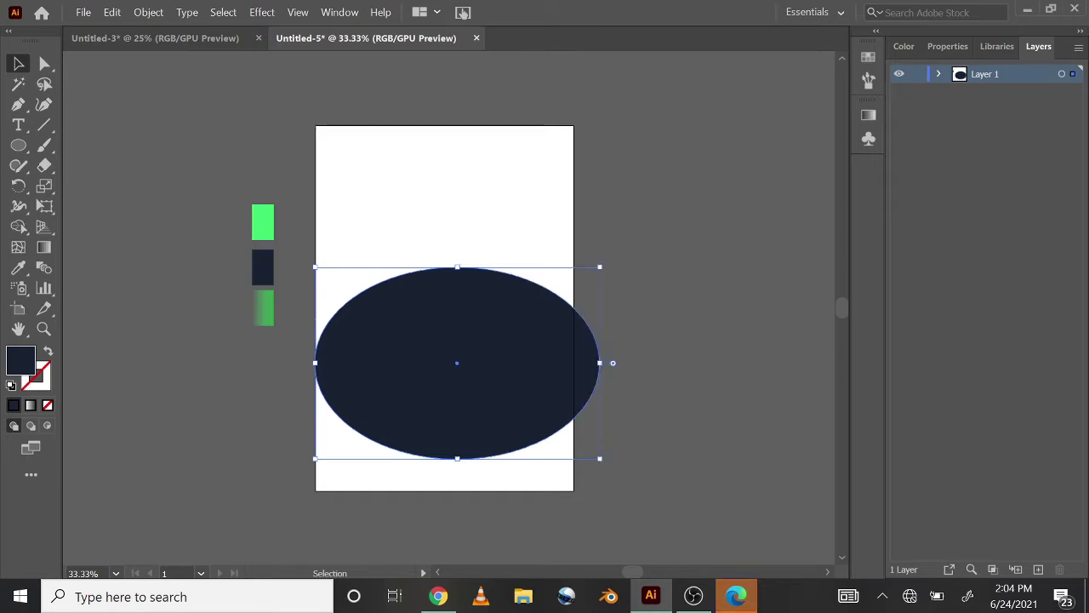
{"action": "left_click_drag", "start_coordinate": [402, 365], "coordinate": [397, 375]}
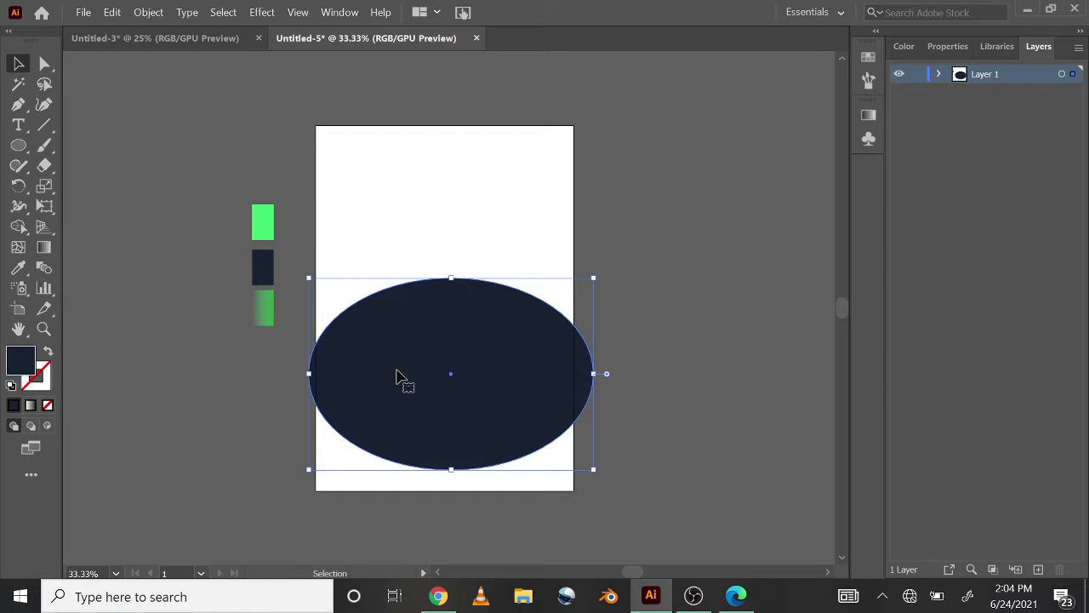
{"action": "left_click_drag", "start_coordinate": [305, 274], "coordinate": [311, 255]}
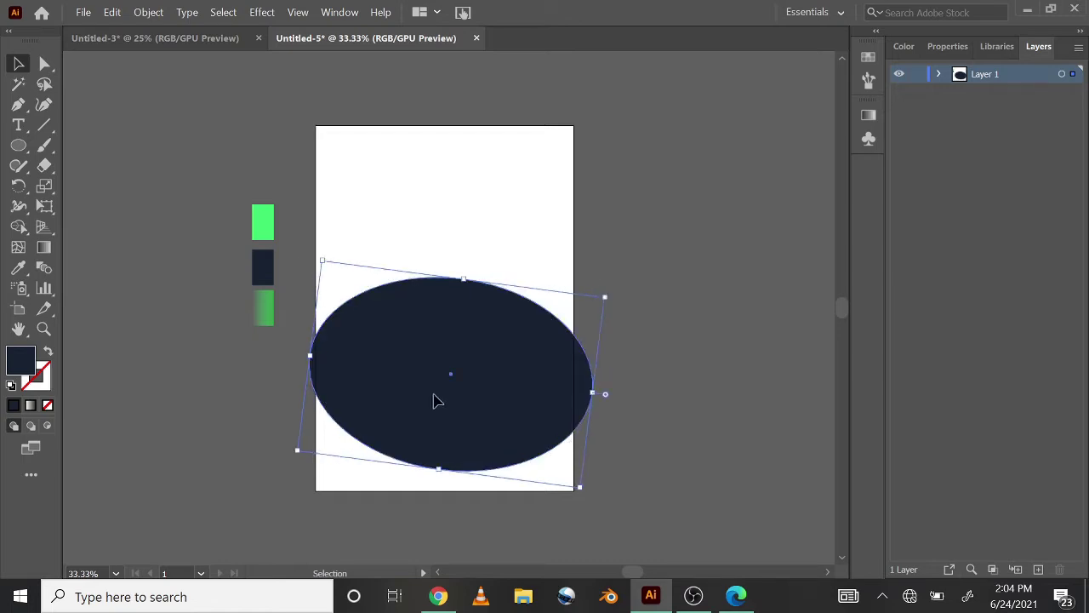
{"action": "left_click_drag", "start_coordinate": [437, 399], "coordinate": [432, 396]}
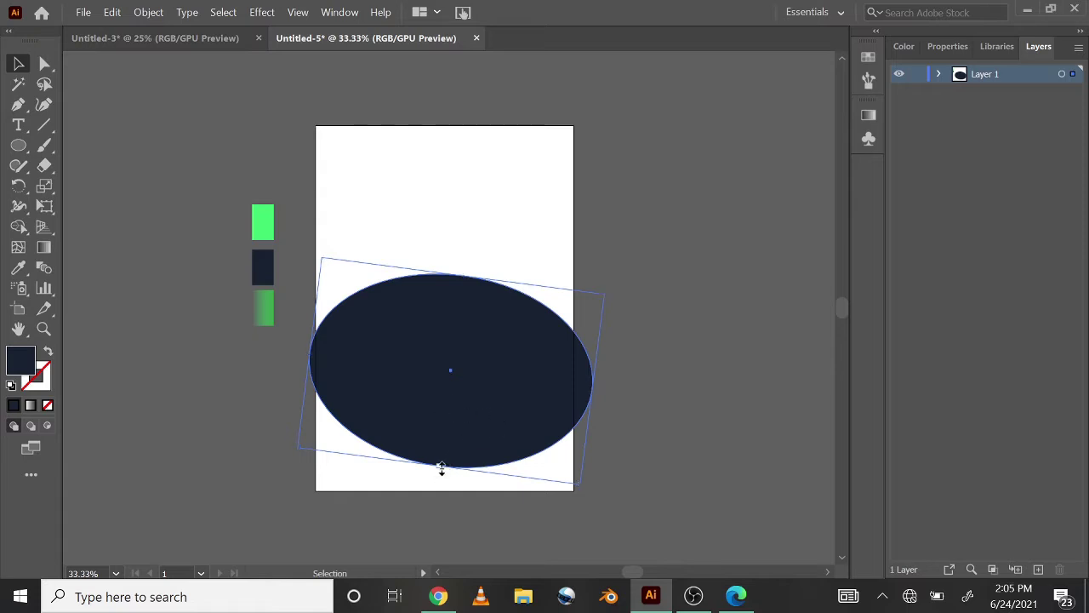
- Flatten the underside of the navy ellipse by moving its lowest anchor point slightly upward
{"action": "left_click", "coordinate": [45, 65]}
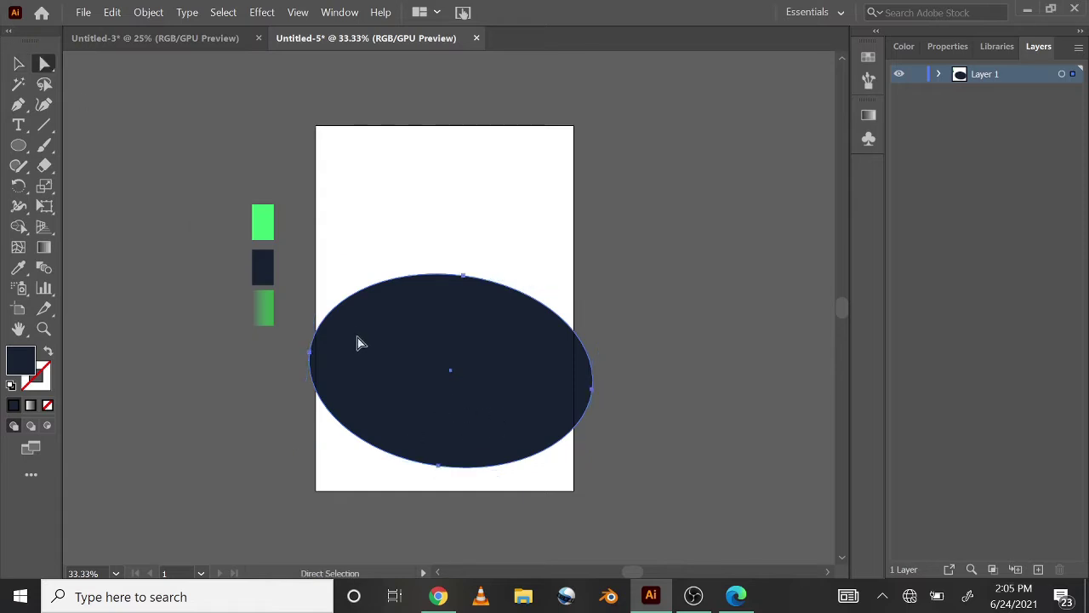
{"action": "left_click_drag", "start_coordinate": [439, 467], "coordinate": [438, 454]}
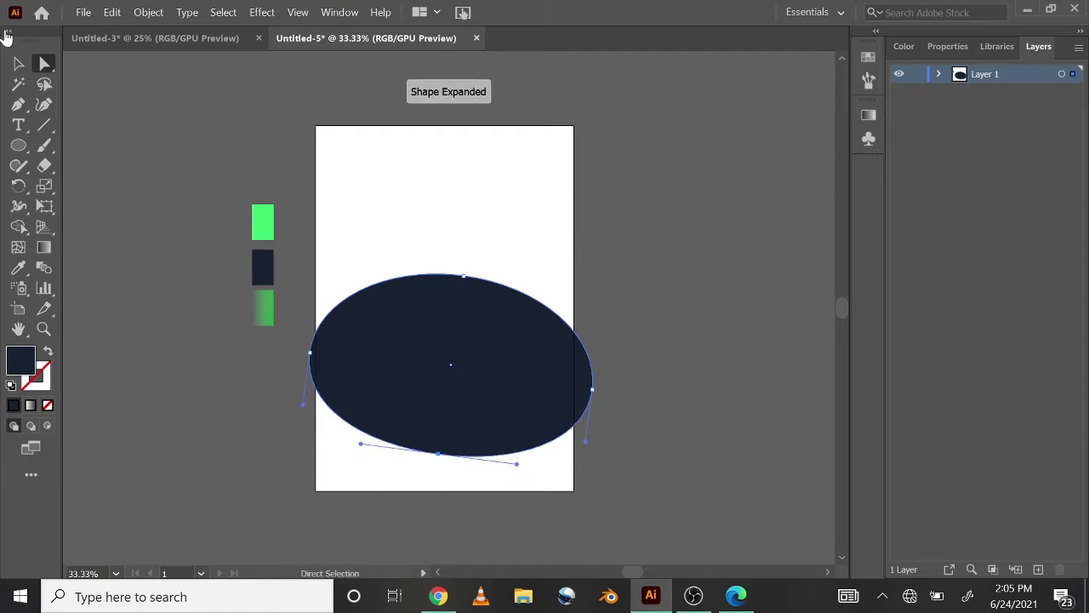
{"action": "left_click", "coordinate": [19, 63]}
{"action": "left_click", "coordinate": [182, 437]}
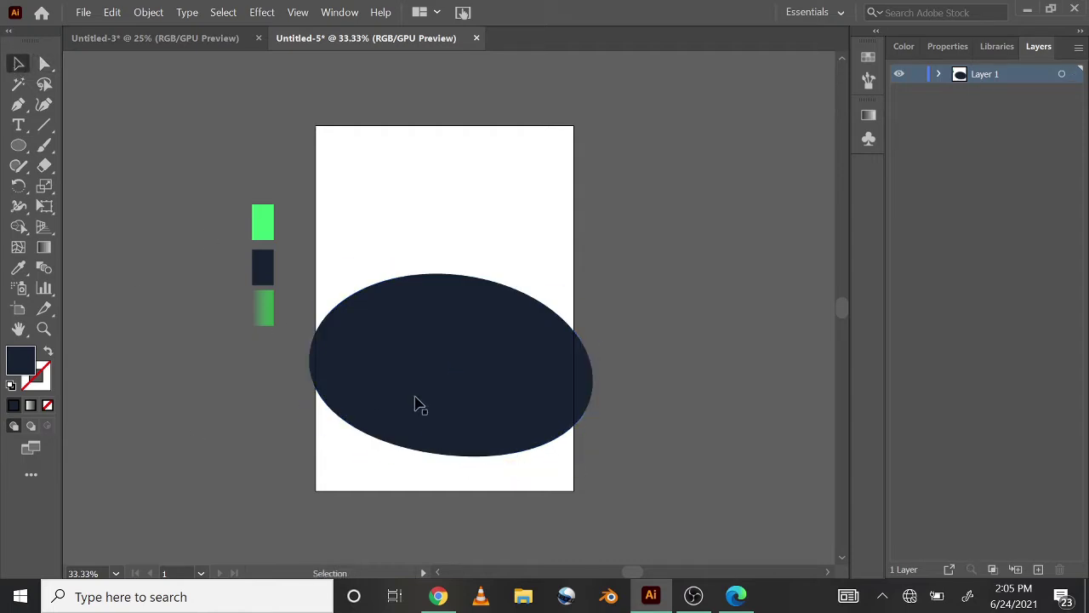
- Nudge the navy ellipse slightly down the artboard and tilt it a little further clockwise
{"action": "left_click", "coordinate": [416, 406]}
{"action": "key", "text": "Down"}
{"action": "key", "text": "Down"}
{"action": "key", "text": "Down"}
{"action": "key", "text": "Down"}
{"action": "key", "text": "Down"}
{"action": "key", "text": "Down"}
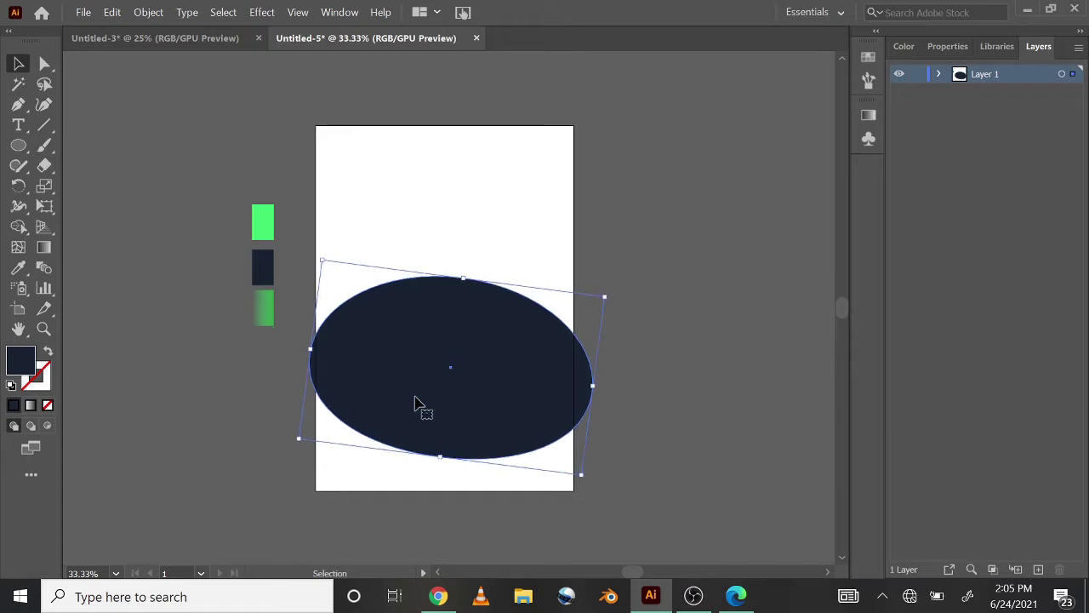
{"action": "key", "text": "Down"}
{"action": "key", "text": "Down"}
{"action": "key", "text": "Down"}
{"action": "key", "text": "Down"}
{"action": "key", "text": "Down"}
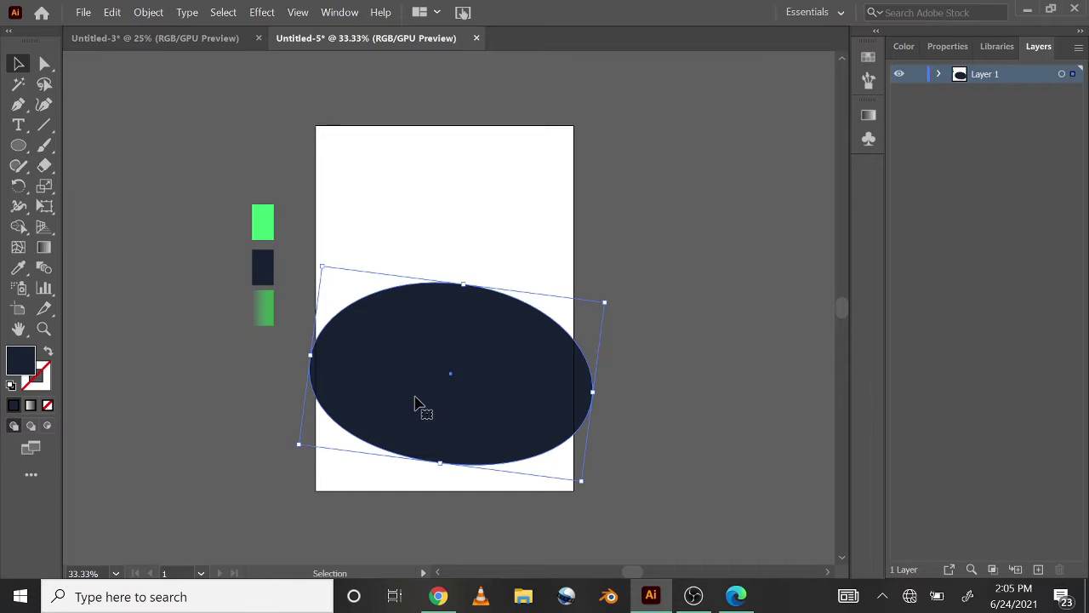
{"action": "key", "text": "Down"}
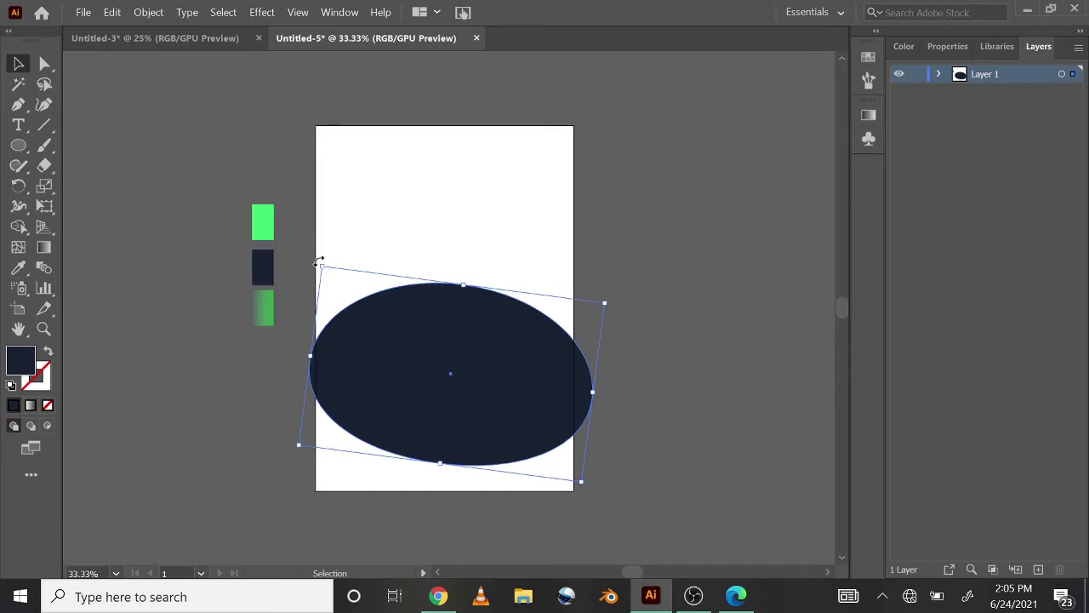
{"action": "left_click_drag", "start_coordinate": [321, 257], "coordinate": [327, 255]}
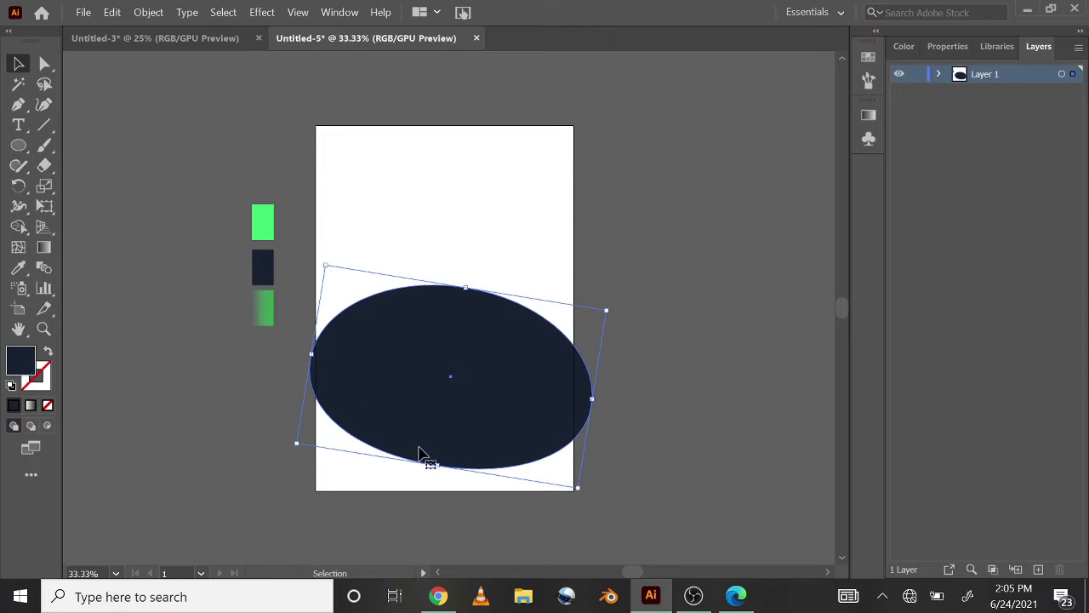
{"action": "left_click", "coordinate": [519, 511]}
{"action": "left_click", "coordinate": [431, 406]}
{"action": "left_click_drag", "start_coordinate": [462, 431], "coordinate": [462, 507]}
{"action": "left_click_drag", "start_coordinate": [311, 434], "coordinate": [257, 434]}
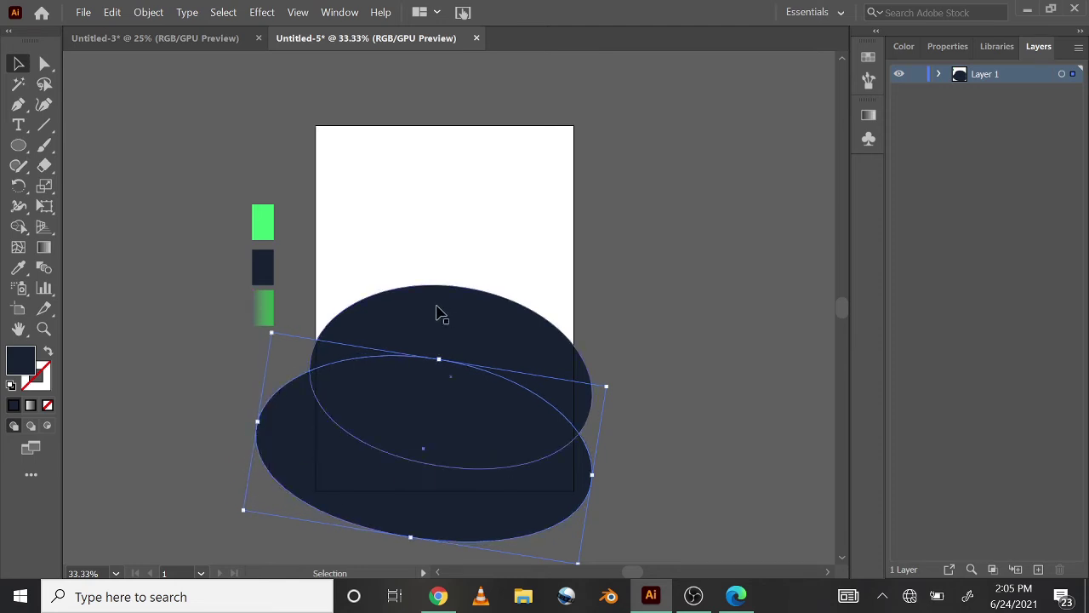
{"action": "left_click", "coordinate": [174, 226]}
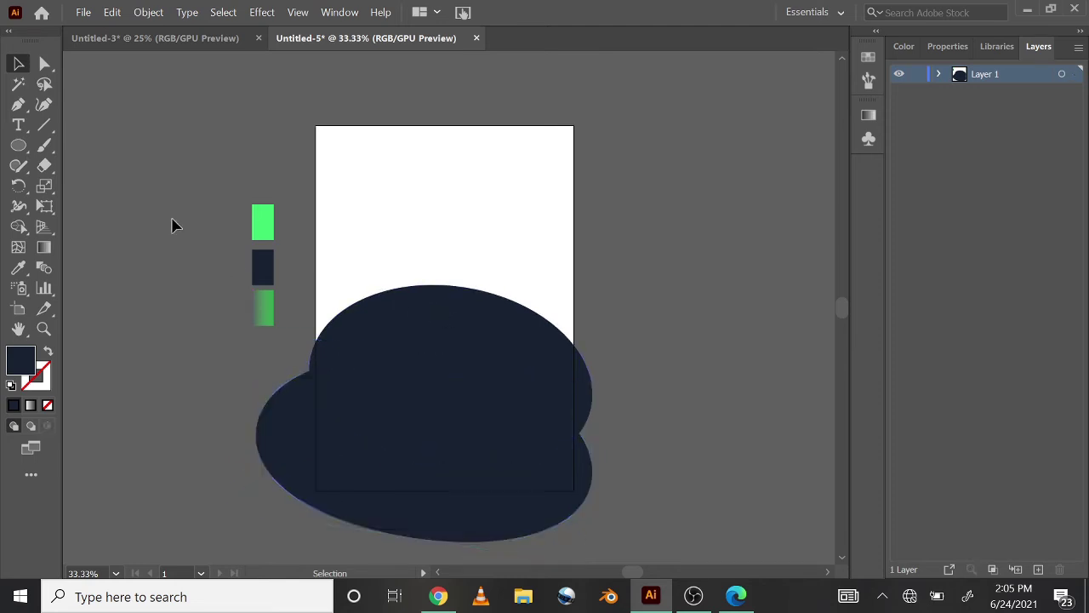
{"action": "left_click", "coordinate": [407, 372]}
{"action": "key", "text": "Delete"}
{"action": "left_click", "coordinate": [448, 348]}
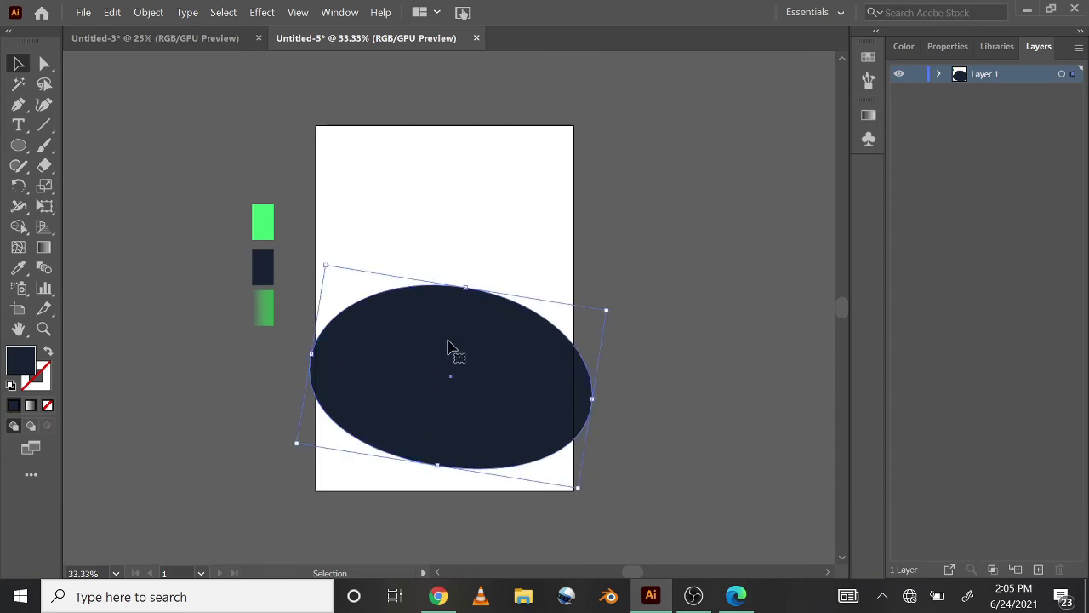
- Draw a rectangle covering the whole artboard, with its edges aligned to the artboard's edges
{"action": "left_click", "coordinate": [145, 12]}
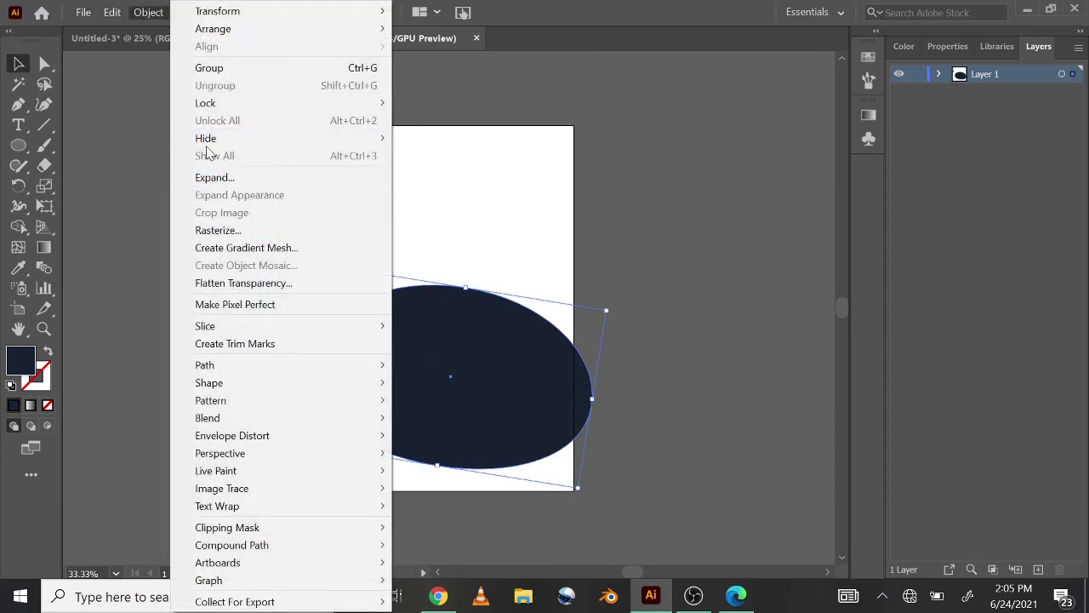
{"action": "left_click", "coordinate": [141, 12]}
{"action": "left_click", "coordinate": [18, 145]}
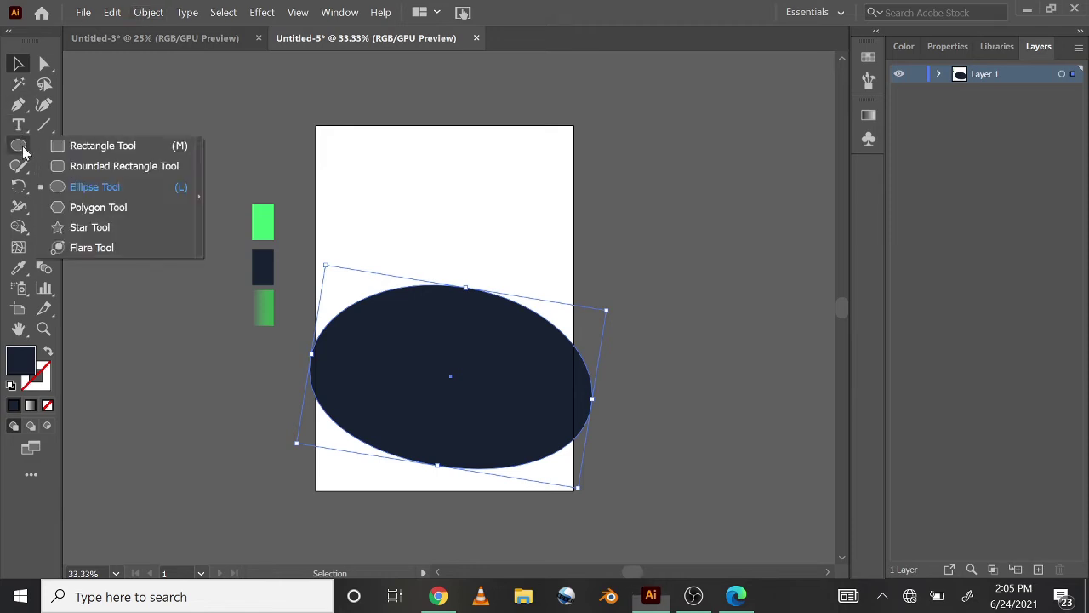
{"action": "left_click", "coordinate": [75, 149]}
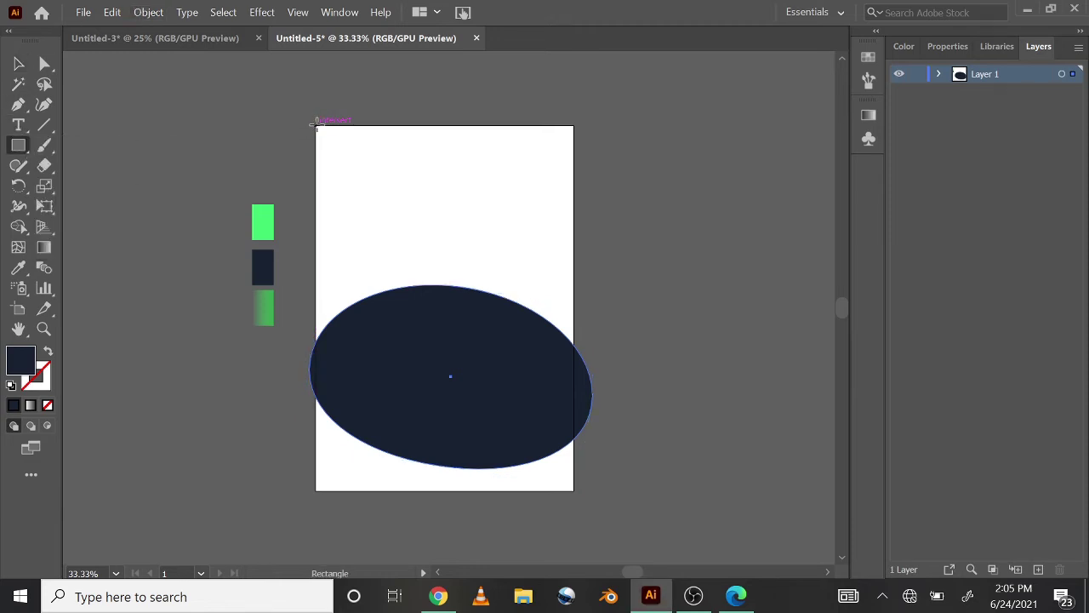
{"action": "left_click_drag", "start_coordinate": [317, 127], "coordinate": [574, 487]}
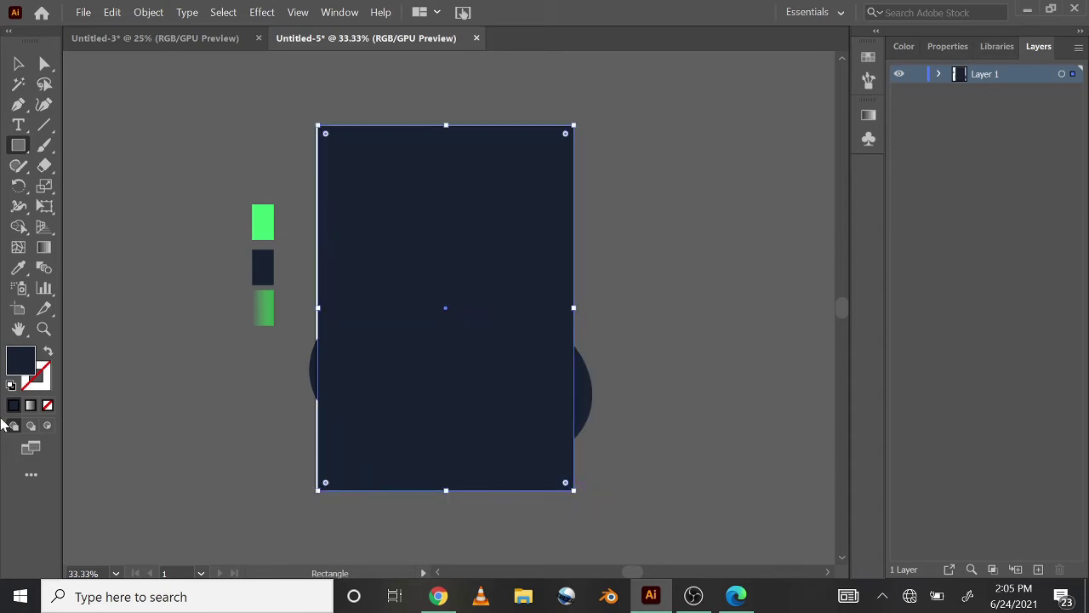
{"action": "left_click_drag", "start_coordinate": [318, 308], "coordinate": [317, 311]}
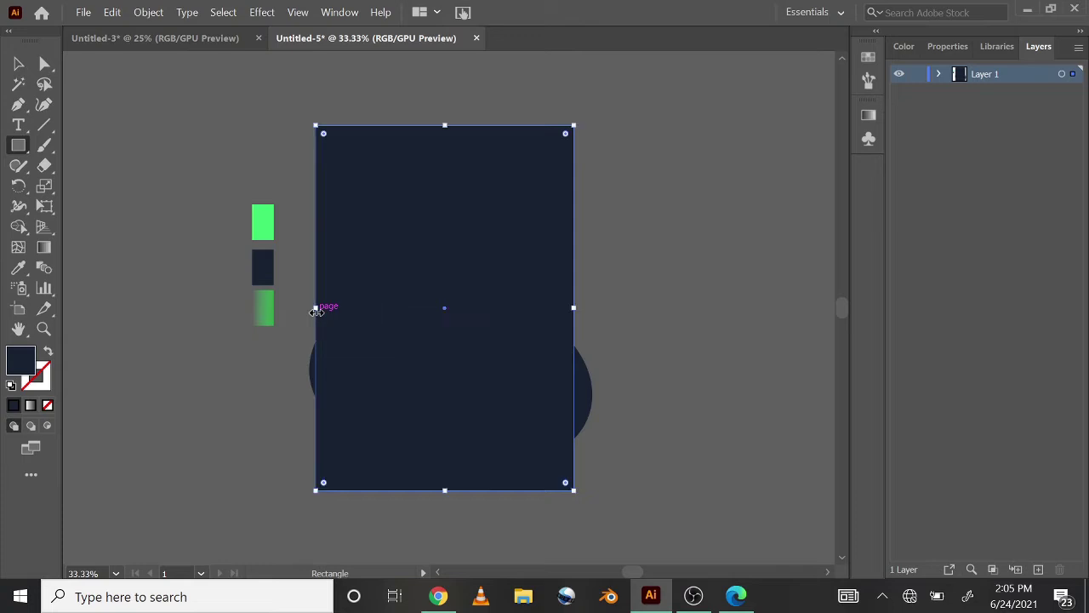
- Change the rectangle's fill to a near-white colour and send it to the back, behind the navy ellipse
{"action": "double_click", "coordinate": [15, 372]}
{"action": "left_click_drag", "start_coordinate": [568, 193], "coordinate": [550, 185]}
{"action": "key", "text": "Return"}
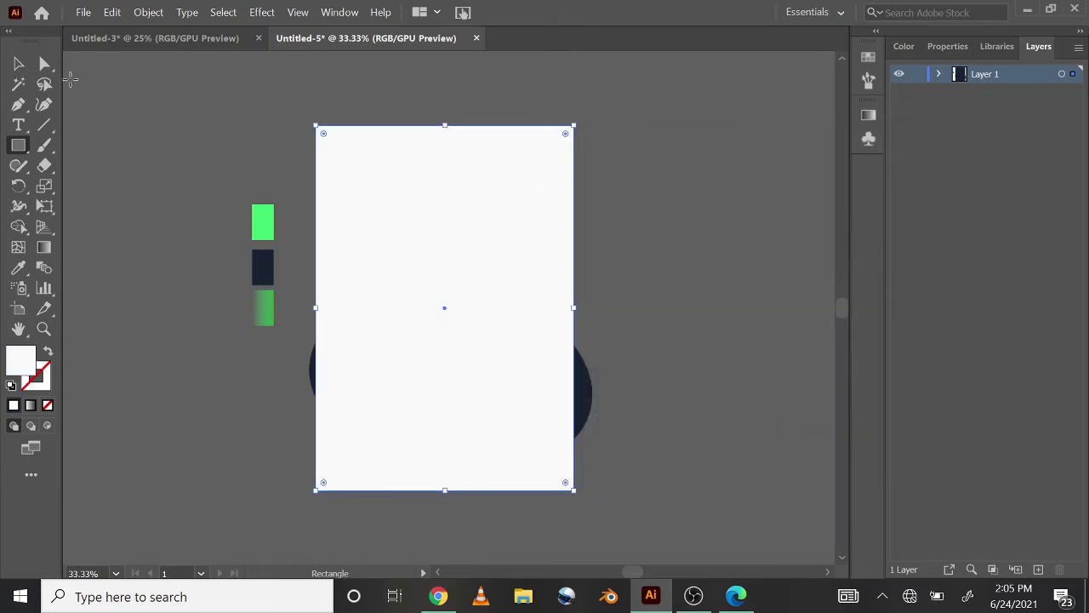
{"action": "left_click", "coordinate": [17, 65]}
{"action": "right_click", "coordinate": [451, 296]}
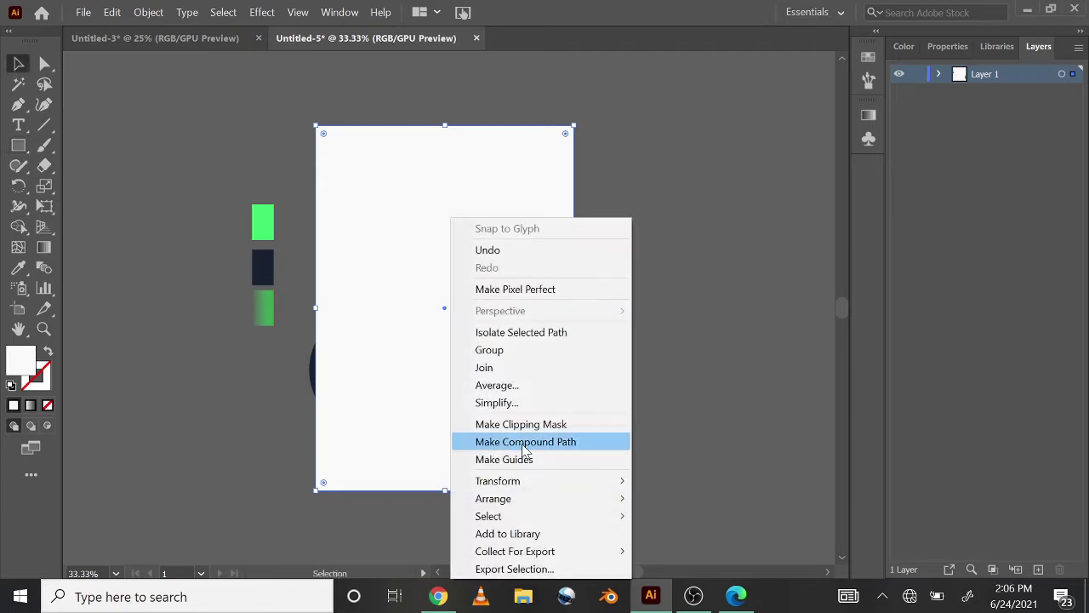
{"action": "mouse_move", "coordinate": [537, 497]}
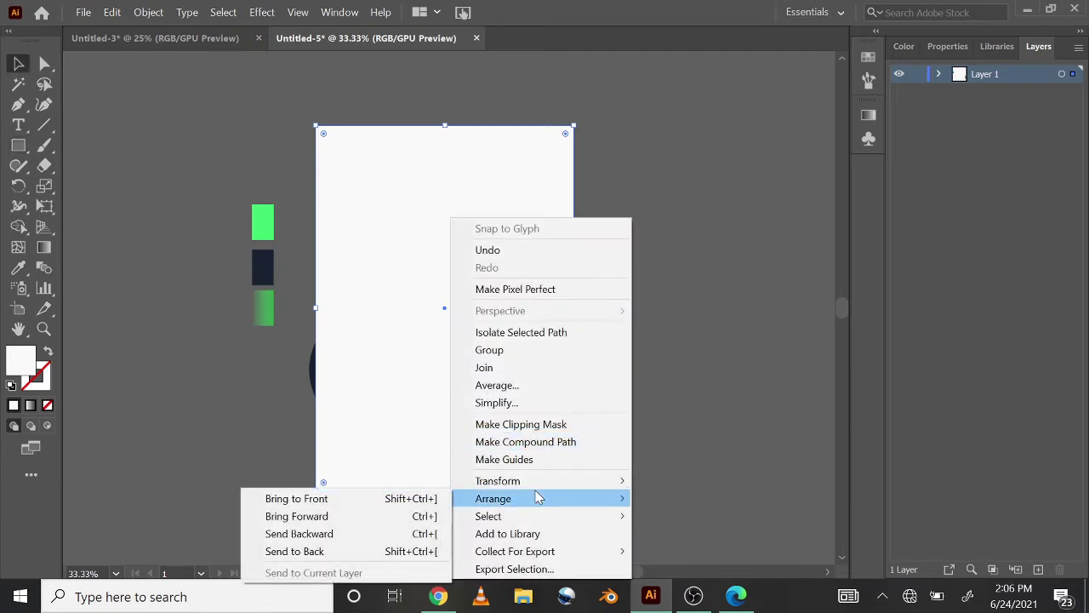
{"action": "left_click", "coordinate": [414, 551]}
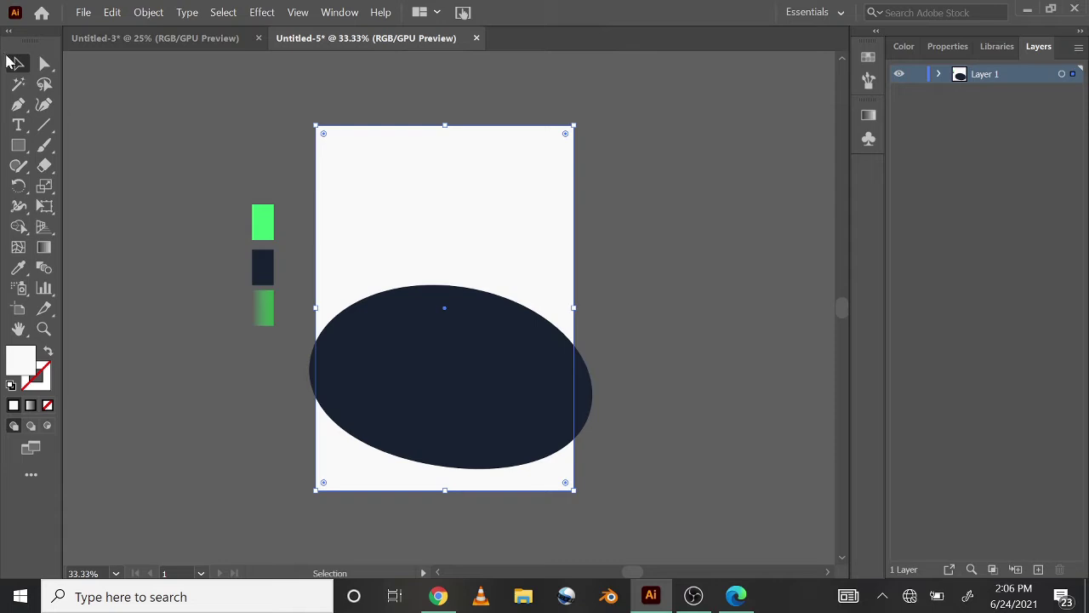
{"action": "left_click", "coordinate": [158, 287]}
- Use Shape Builder on the ellipse and rectangle to keep only the navy area below the ellipse, removing the ellipse and the upper white area
{"action": "left_click", "coordinate": [417, 403]}
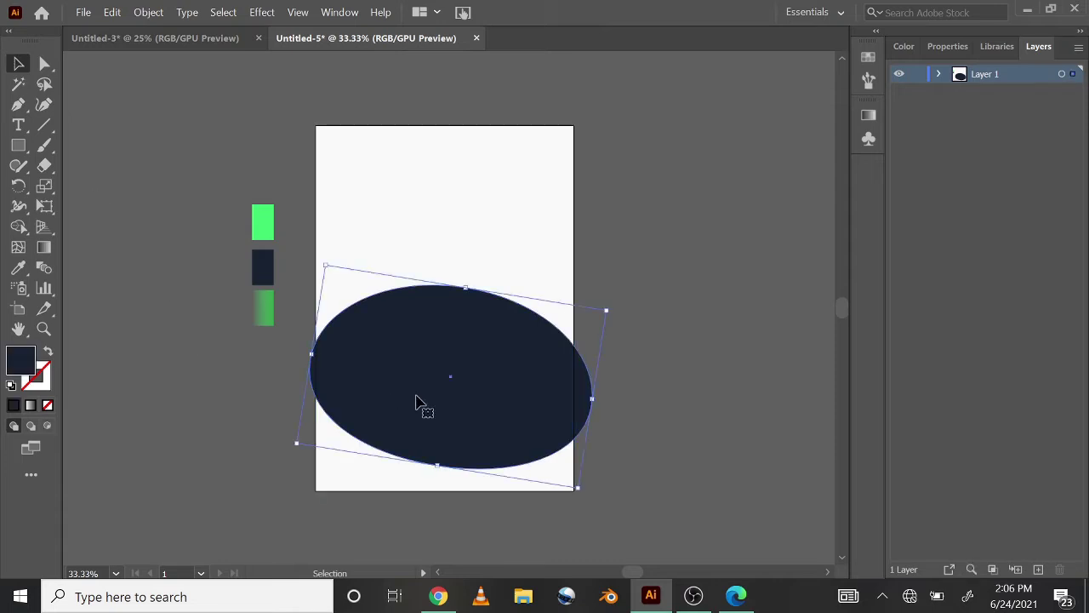
{"action": "key", "text": "ctrl+a"}
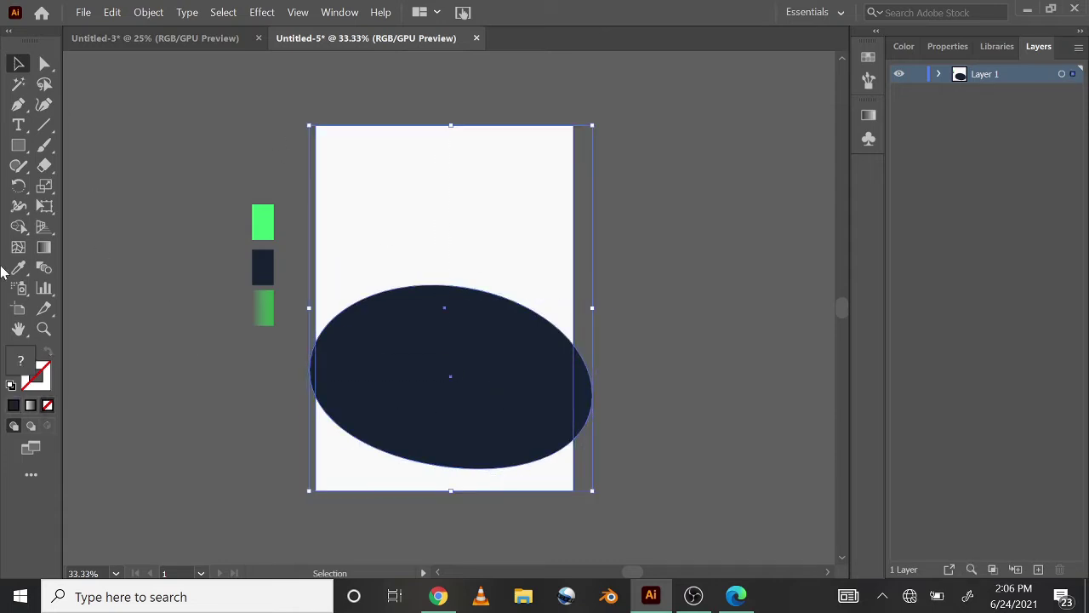
{"action": "left_click", "coordinate": [19, 226]}
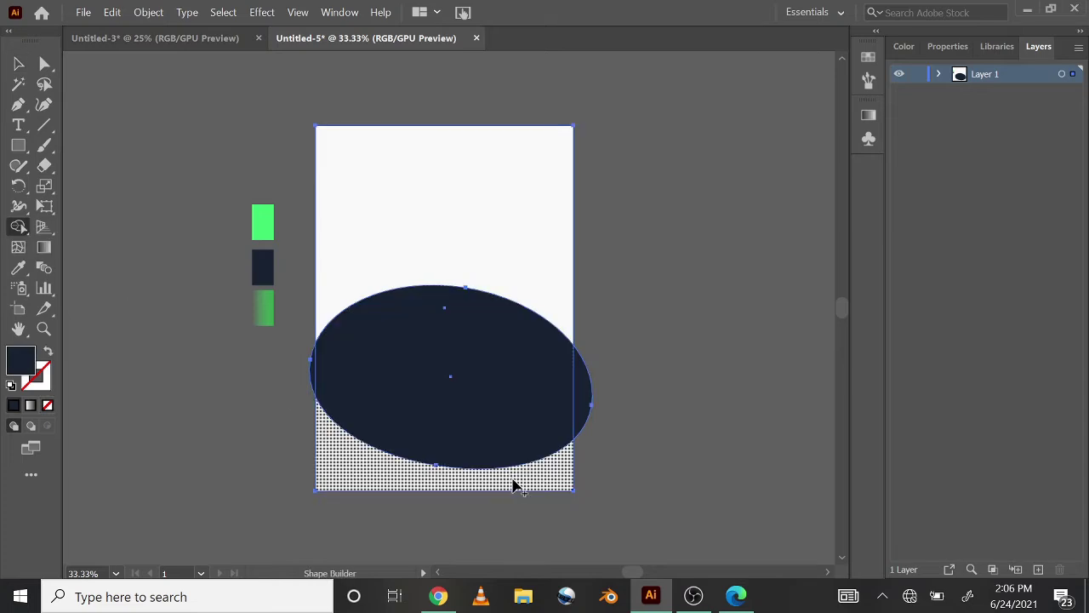
{"action": "left_click", "coordinate": [358, 475]}
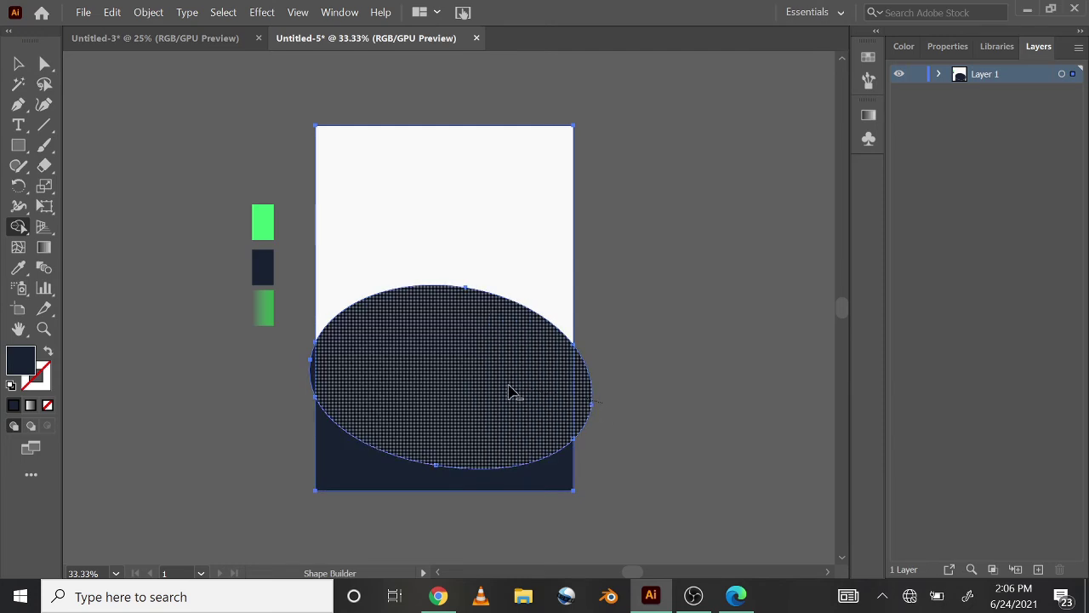
{"action": "mouse_move", "coordinate": [315, 370]}
{"action": "left_mouse_down"}
{"action": "mouse_move", "coordinate": [318, 292]}
{"action": "mouse_move", "coordinate": [362, 165]}
{"action": "left_mouse_up"}
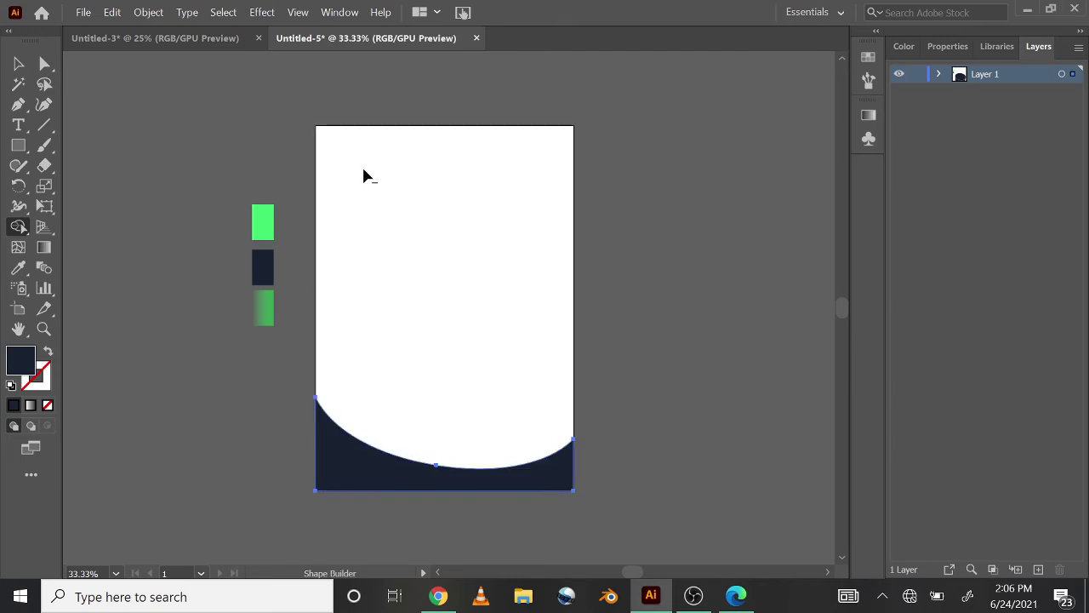
{"action": "left_click", "coordinate": [19, 66]}
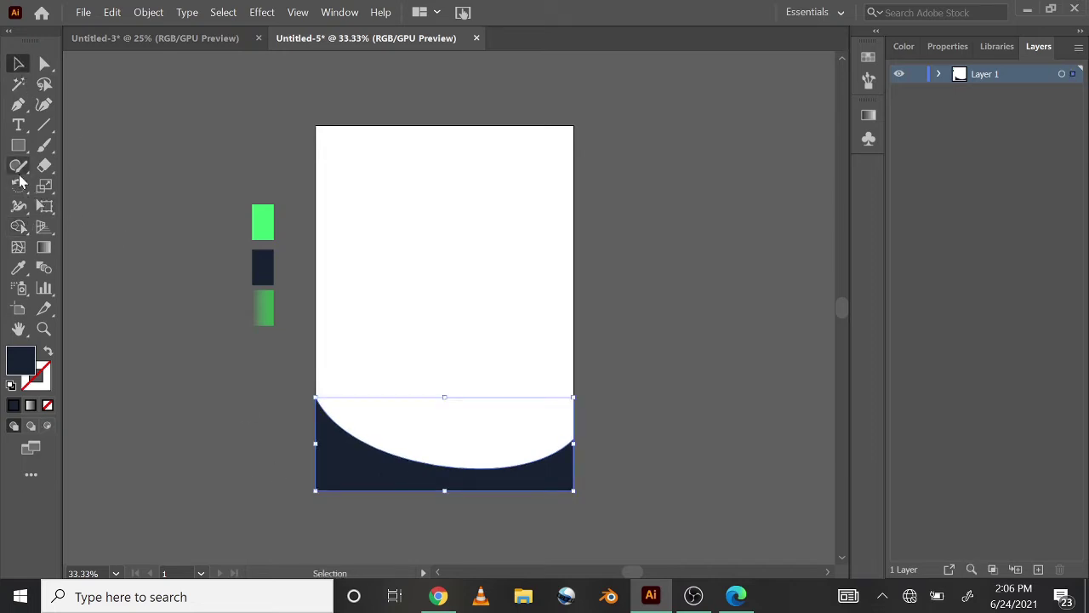
- Smooth the curved upper edge of the navy footer shape with the Smooth tool
{"action": "left_click", "coordinate": [19, 166]}
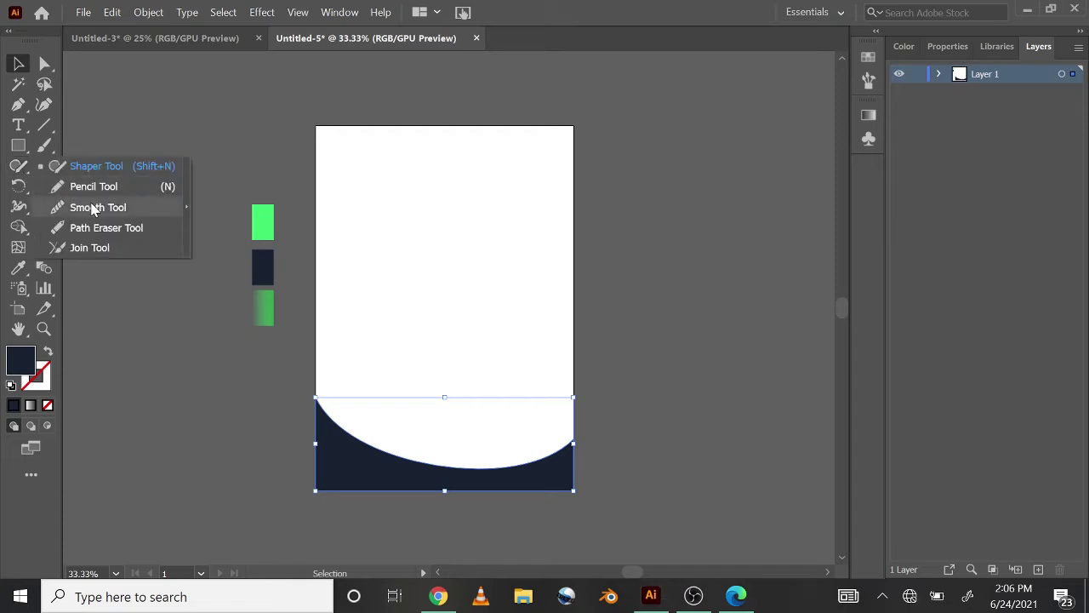
{"action": "left_click", "coordinate": [80, 207]}
{"action": "left_click_drag", "start_coordinate": [496, 470], "coordinate": [399, 448]}
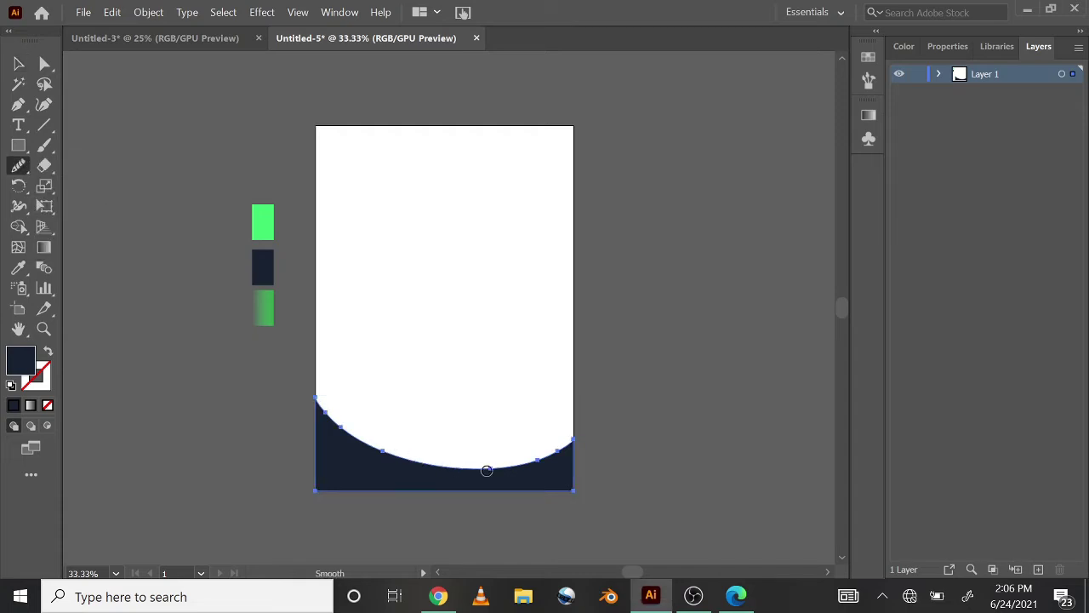
{"action": "mouse_move", "coordinate": [522, 462]}
{"action": "left_mouse_down"}
{"action": "mouse_move", "coordinate": [434, 468]}
{"action": "mouse_move", "coordinate": [334, 422]}
{"action": "left_mouse_up"}
{"action": "left_click_drag", "start_coordinate": [427, 462], "coordinate": [359, 446]}
{"action": "left_click", "coordinate": [19, 63]}
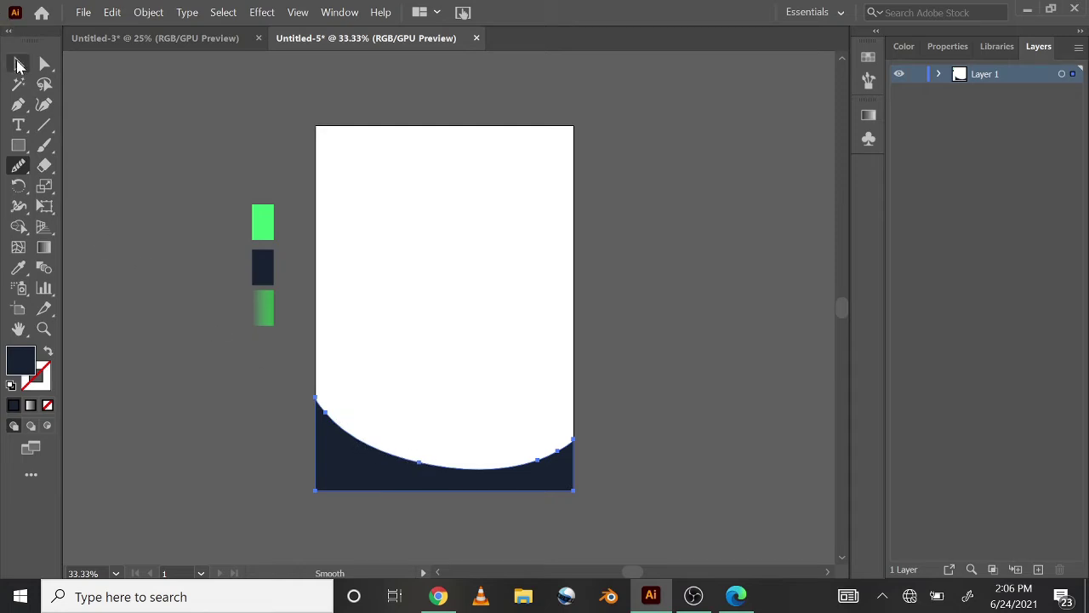
{"action": "left_click", "coordinate": [297, 520]}
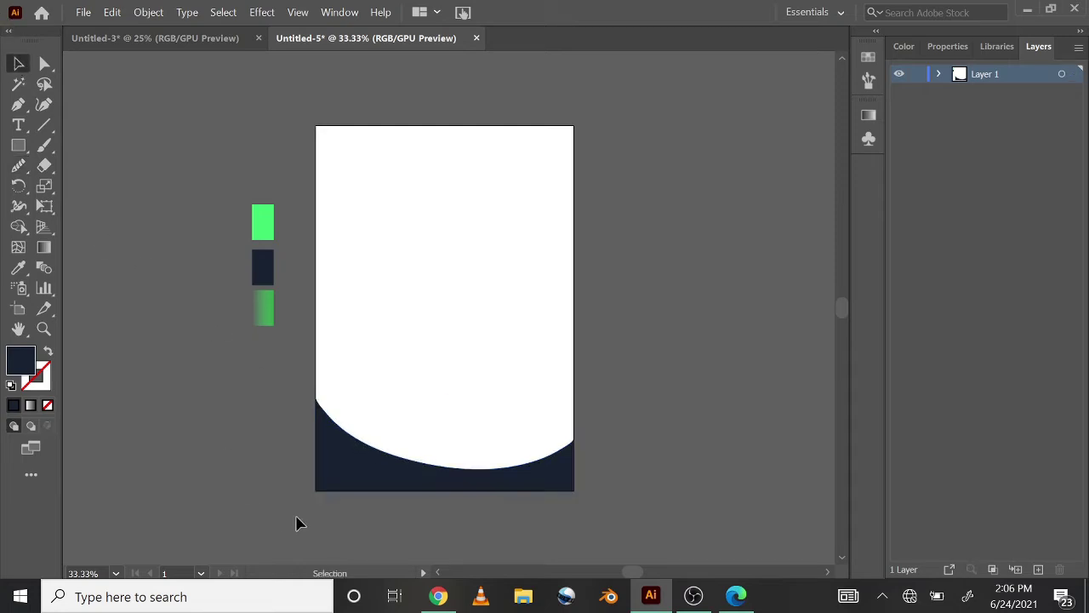
- Duplicate the navy footer shape in place, then move the copy slightly upward and rotate it a few degrees counter-clockwise
{"action": "left_click", "coordinate": [391, 481]}
{"action": "left_click", "coordinate": [148, 12]}
{"action": "left_click", "coordinate": [111, 12]}
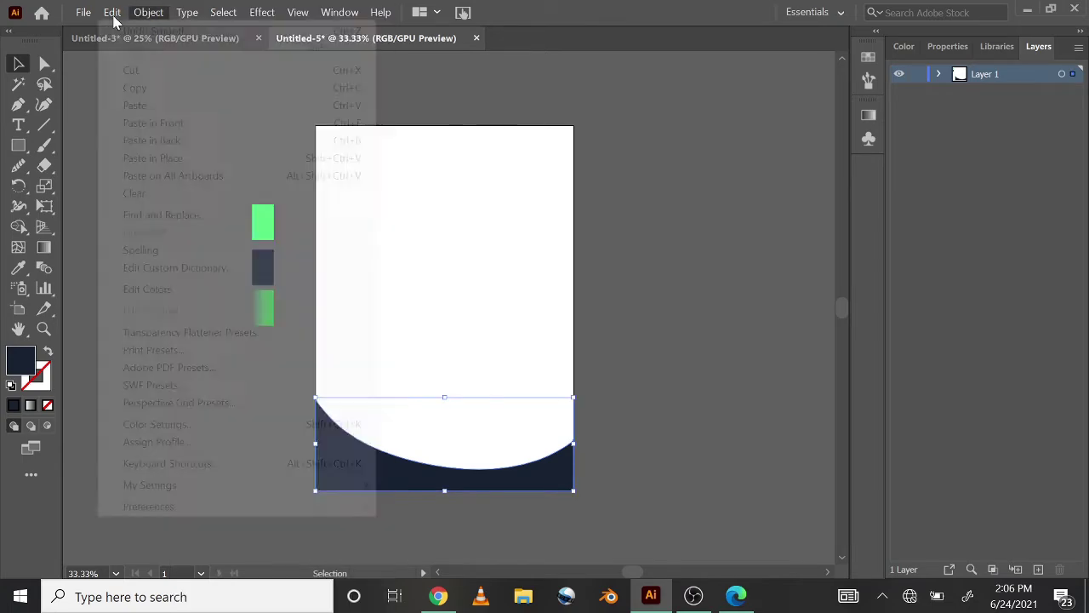
{"action": "left_click", "coordinate": [140, 85]}
{"action": "left_click", "coordinate": [114, 13]}
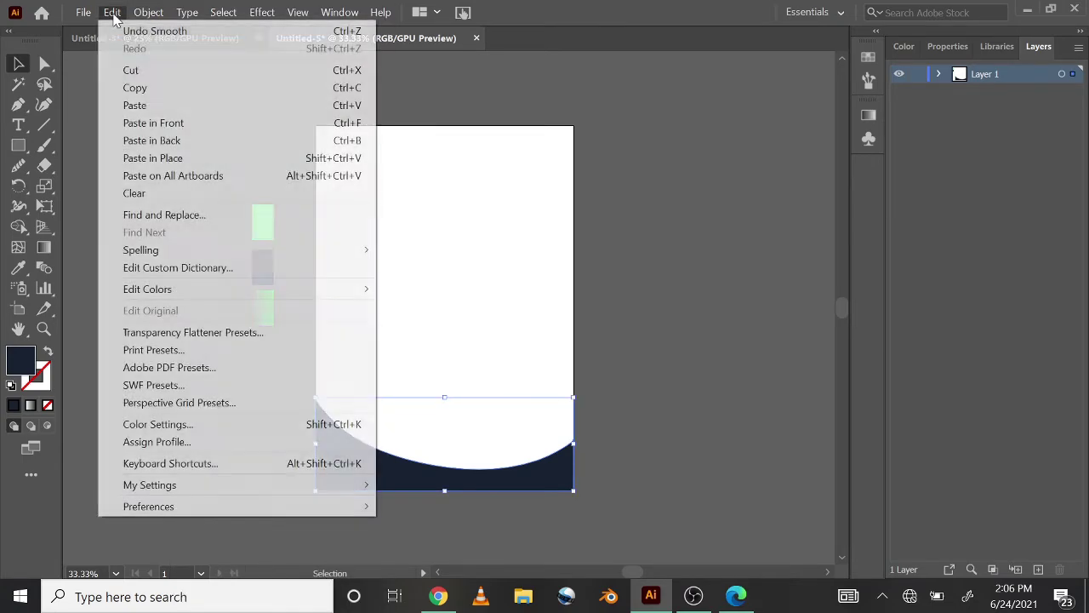
{"action": "left_click", "coordinate": [187, 160]}
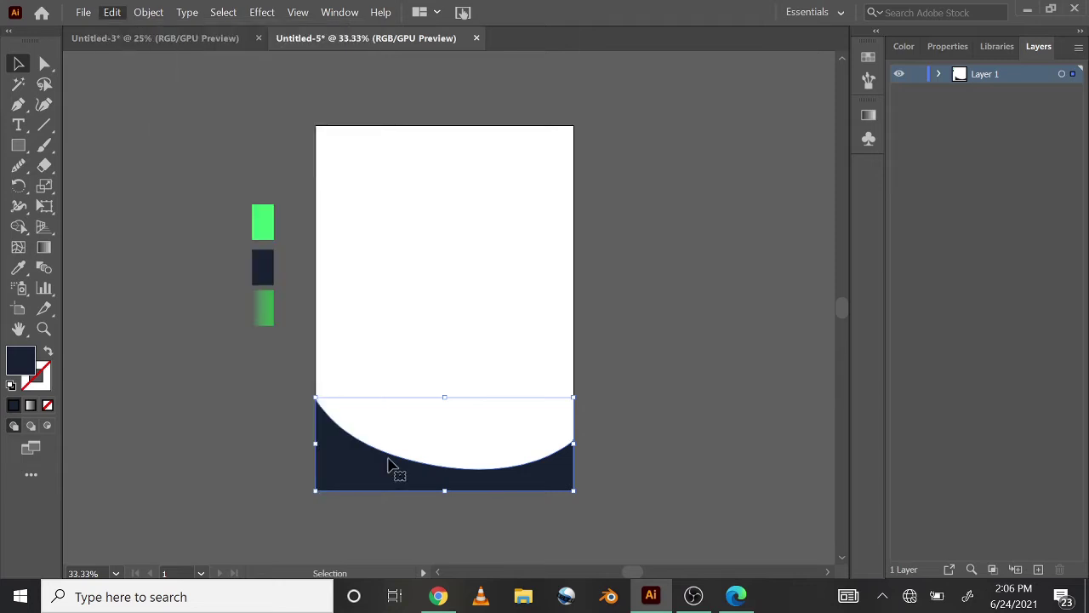
{"action": "left_click_drag", "start_coordinate": [393, 473], "coordinate": [394, 445]}
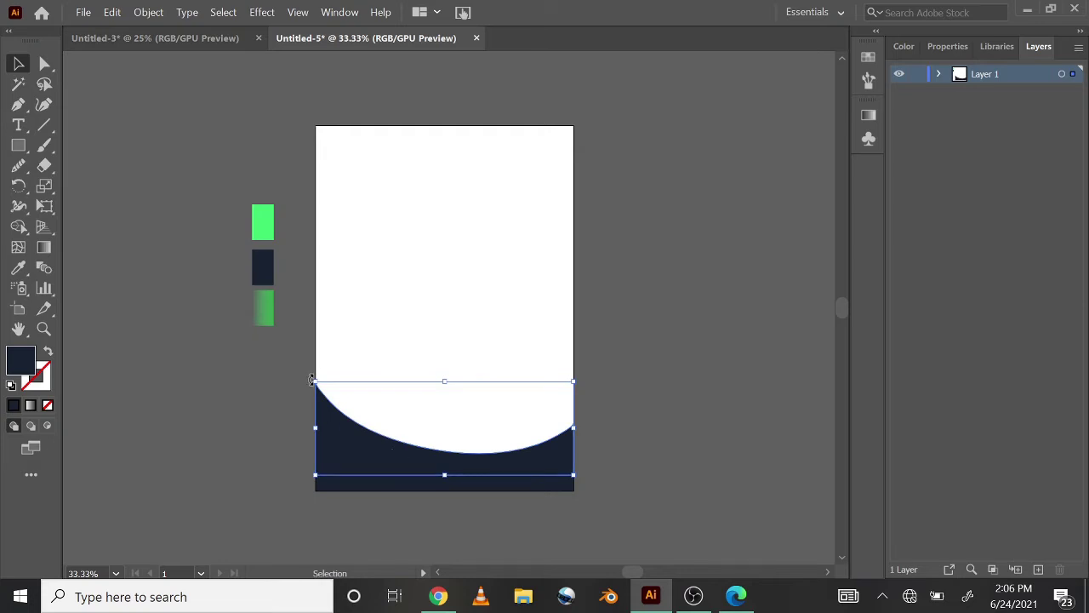
{"action": "left_click_drag", "start_coordinate": [311, 379], "coordinate": [317, 387]}
- Send the rotated footer copy to the back and fill it with the green gradient sampled from the gradient swatch
{"action": "right_click", "coordinate": [407, 442]}
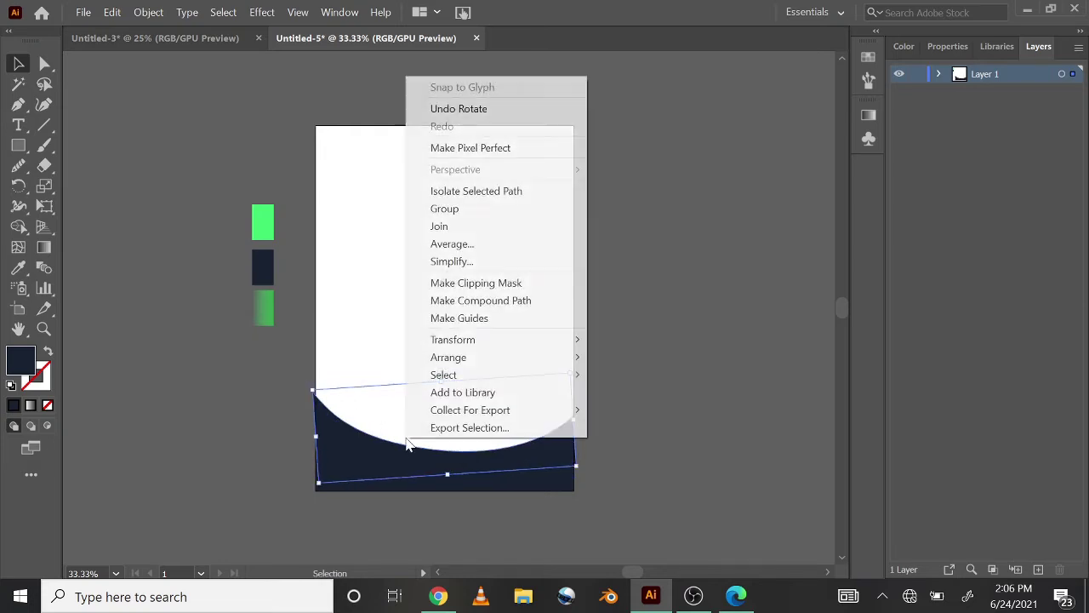
{"action": "mouse_move", "coordinate": [466, 361]}
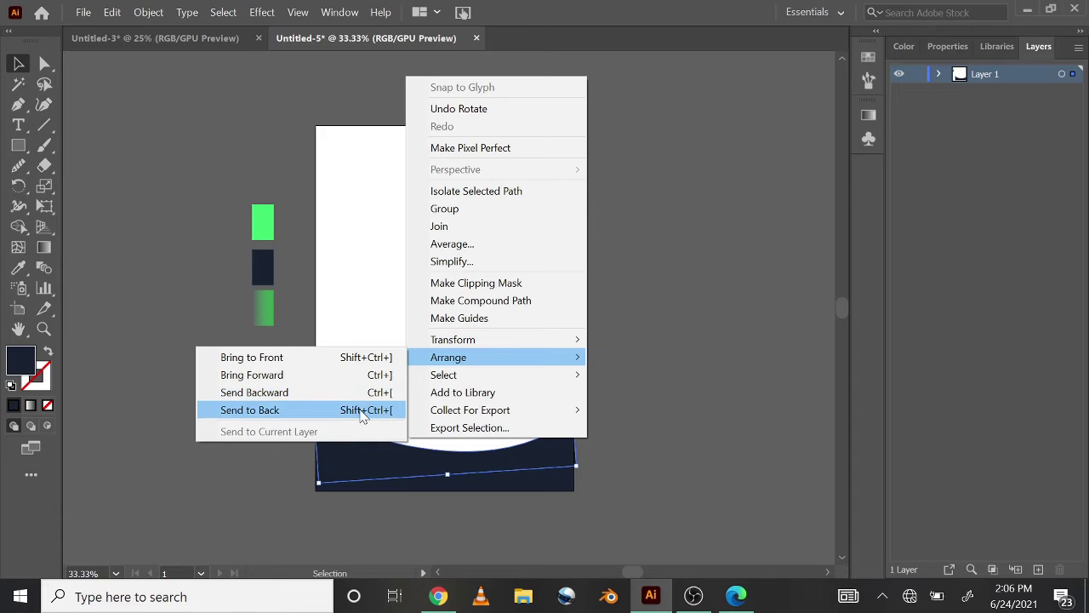
{"action": "left_click", "coordinate": [364, 410]}
{"action": "key", "text": "i"}
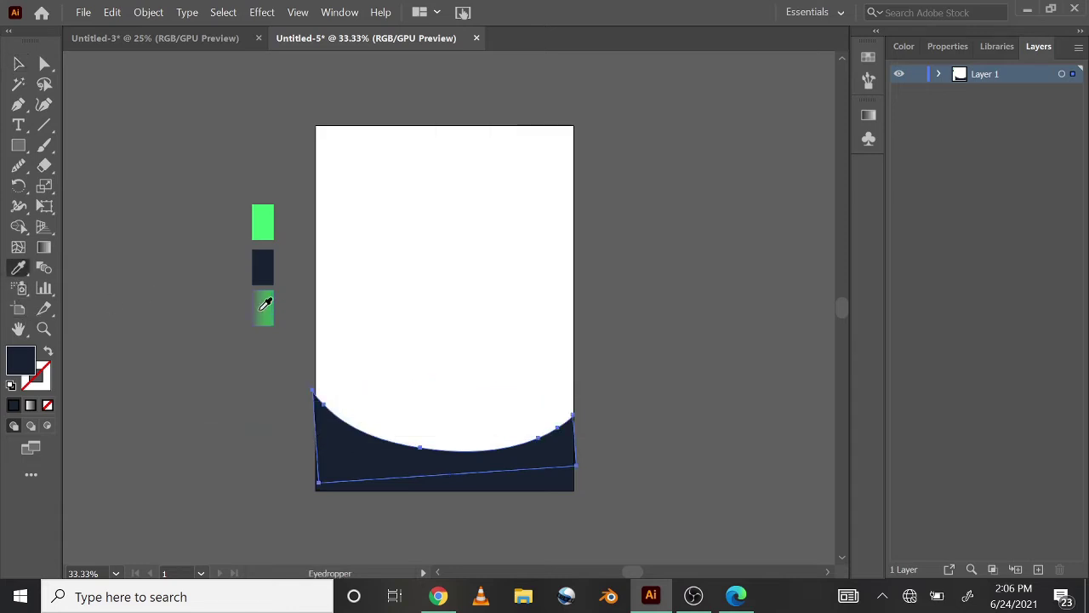
{"action": "left_click", "coordinate": [265, 304]}
{"action": "left_click", "coordinate": [19, 64]}
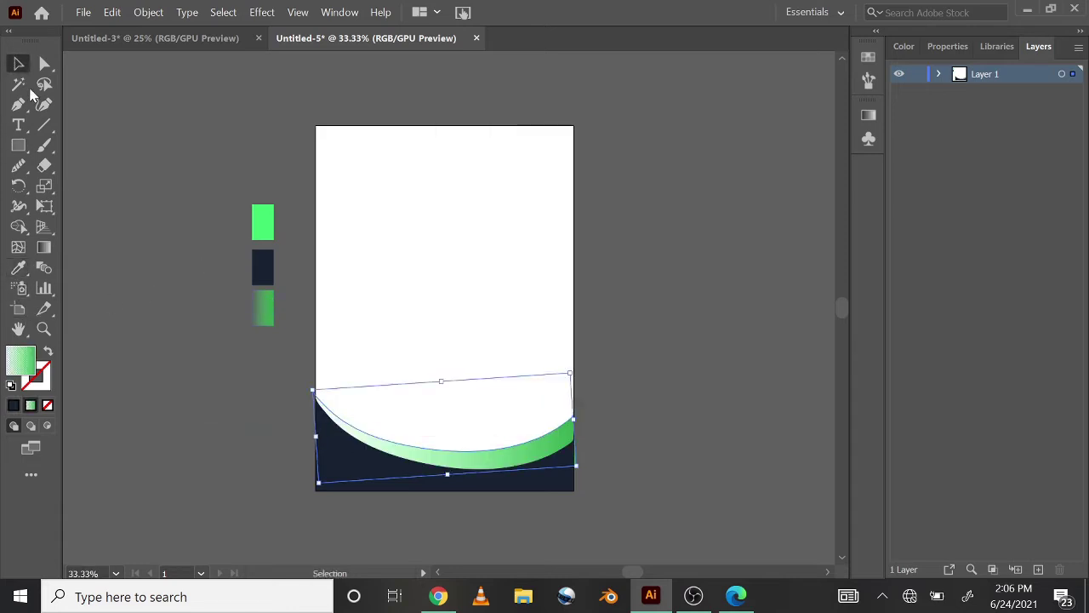
{"action": "left_click", "coordinate": [140, 290]}
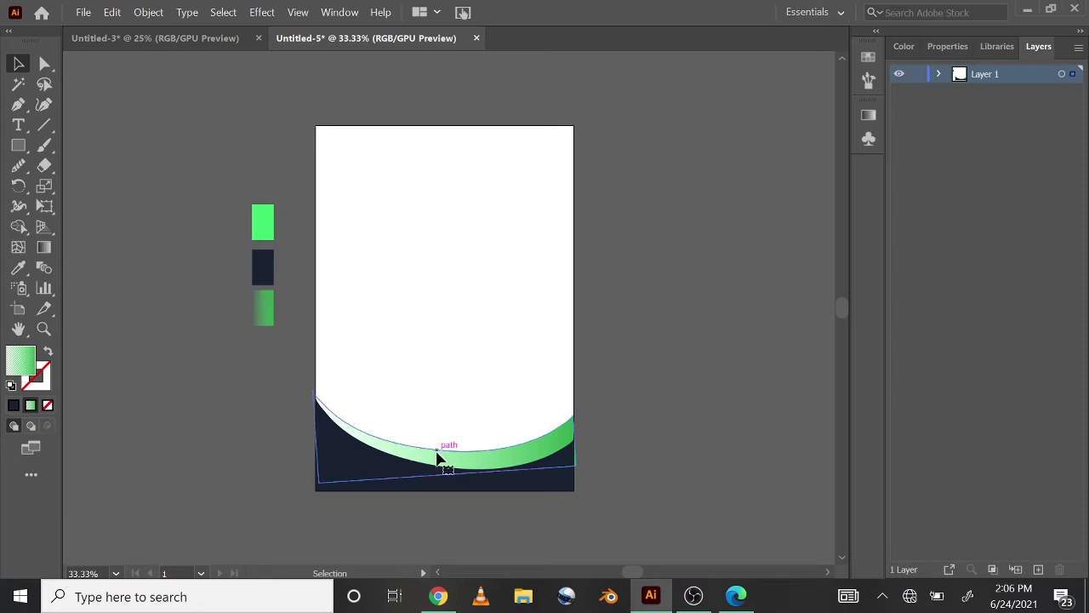
- Select the navy footer and green gradient shapes together and stretch them slightly taller from their upper edge
{"action": "left_click", "coordinate": [437, 458]}
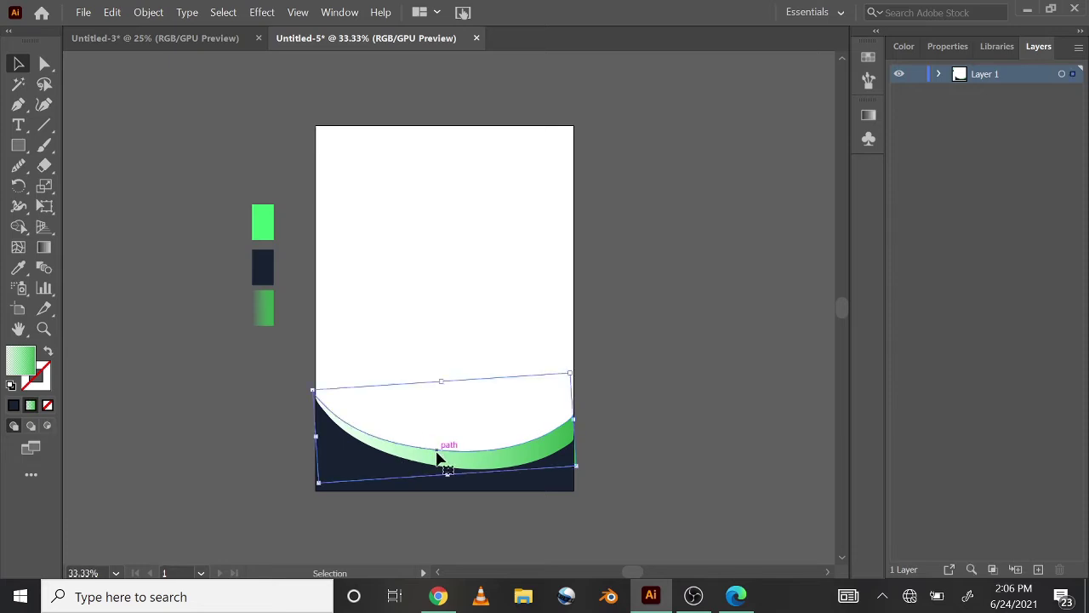
{"action": "left_click", "coordinate": [632, 476]}
{"action": "left_click_drag", "start_coordinate": [523, 501], "coordinate": [428, 433]}
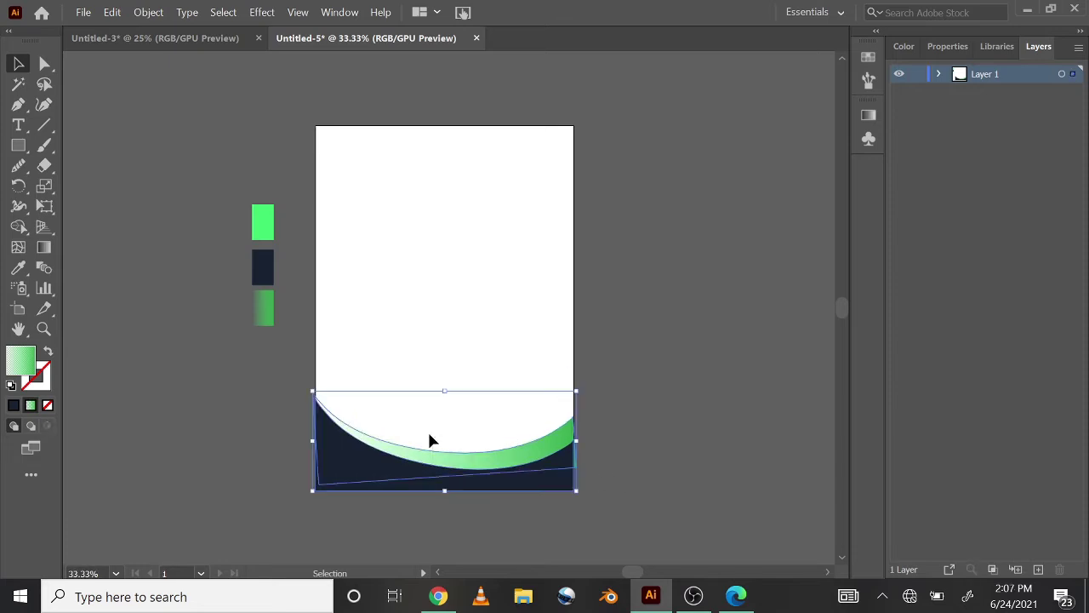
{"action": "left_click_drag", "start_coordinate": [444, 391], "coordinate": [443, 382]}
{"action": "left_click", "coordinate": [717, 500]}
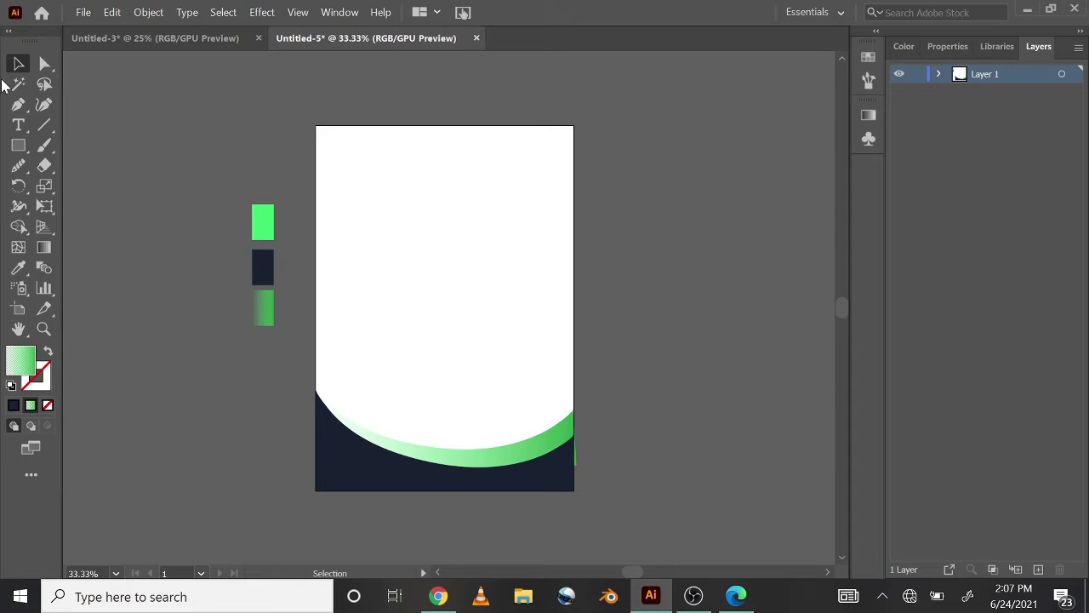
- Draw a large ellipse in the upper half of the artboard and fill it with the footer's navy colour
{"action": "left_click", "coordinate": [20, 148]}
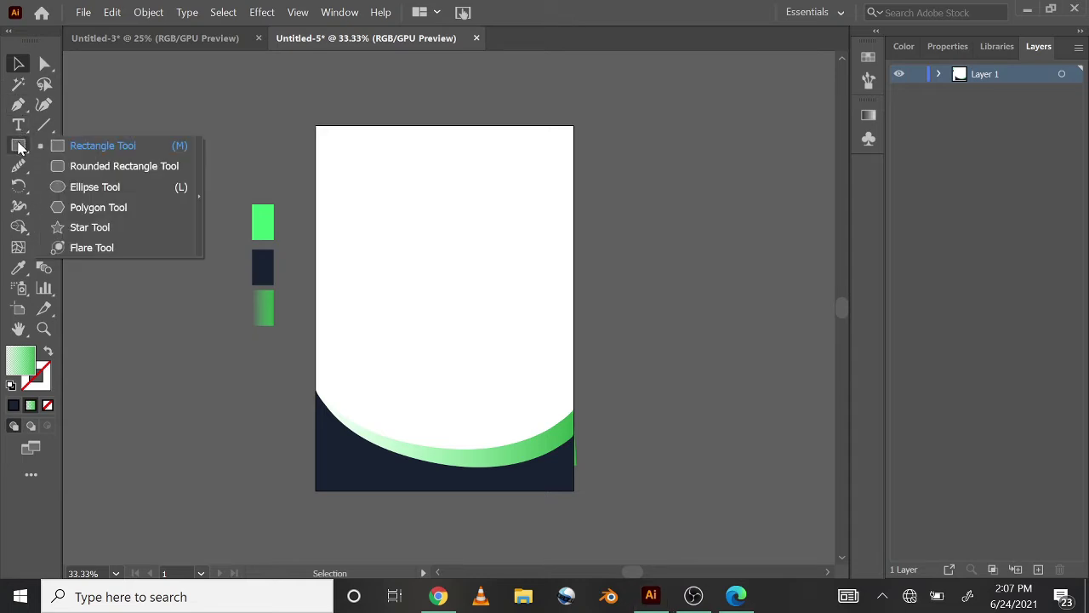
{"action": "left_click", "coordinate": [86, 189]}
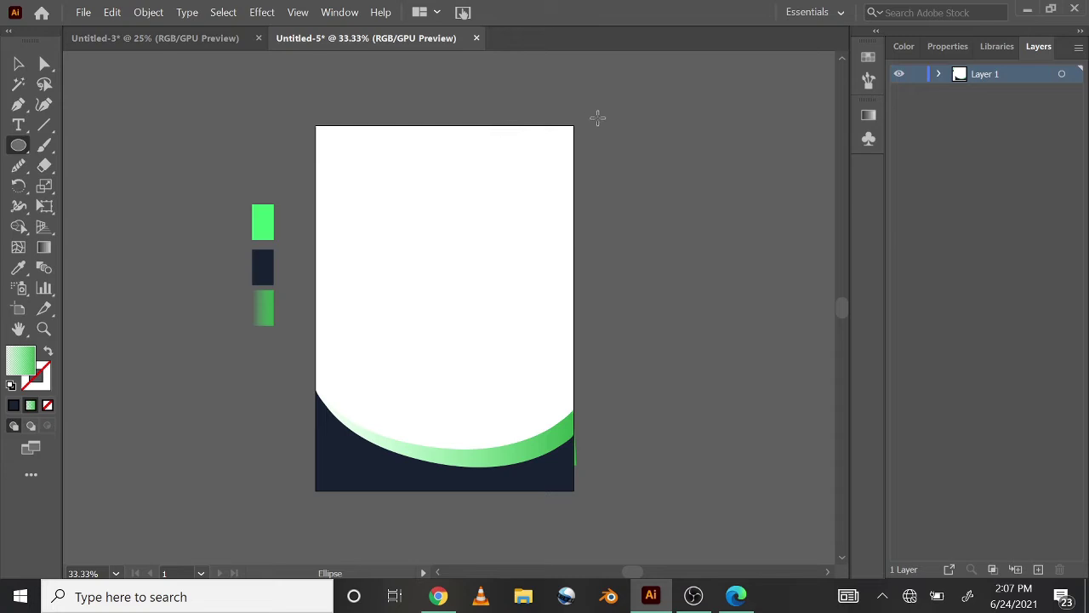
{"action": "left_click_drag", "start_coordinate": [612, 108], "coordinate": [325, 328]}
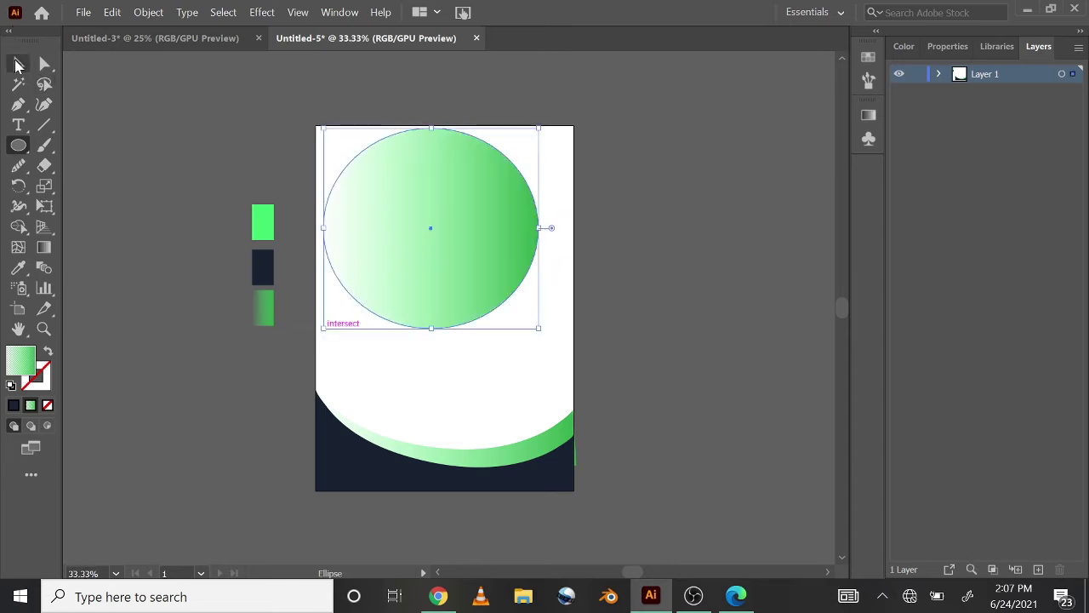
{"action": "left_click", "coordinate": [19, 64]}
{"action": "left_click", "coordinate": [19, 269]}
{"action": "left_click", "coordinate": [367, 445]}
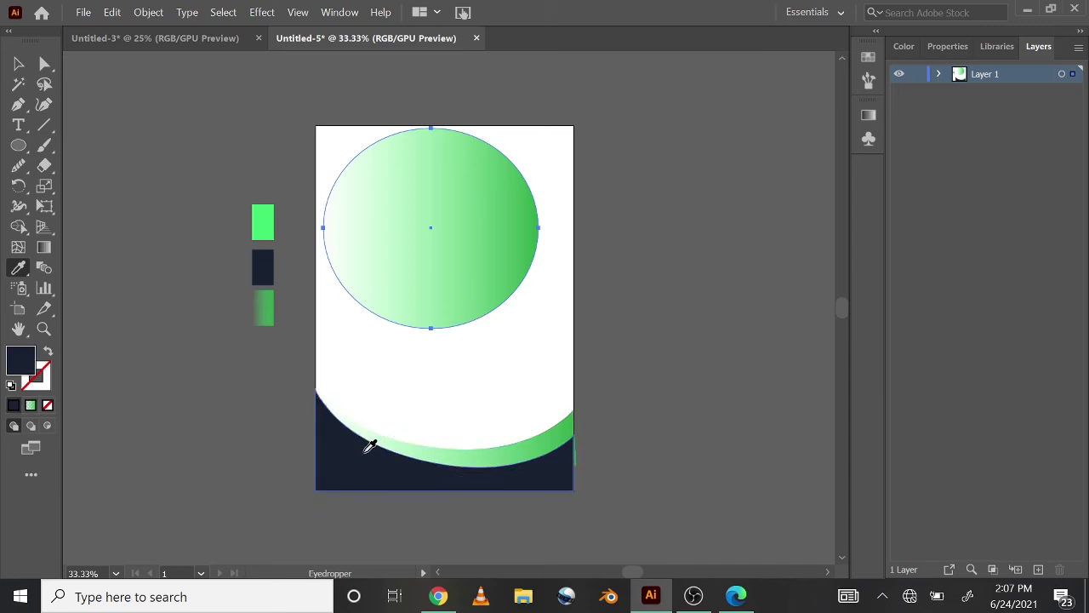
{"action": "left_click", "coordinate": [17, 65]}
{"action": "left_click", "coordinate": [197, 272]}
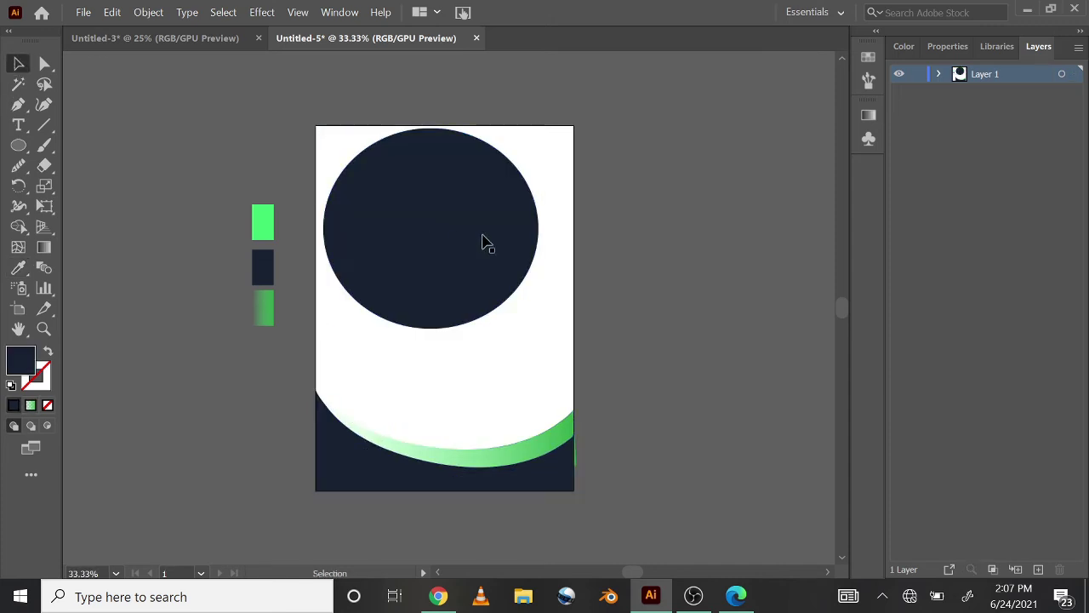
- Widen and flatten the navy ellipse, then tilt it clockwise and position it near the artboard's top edge
{"action": "left_click", "coordinate": [484, 241]}
{"action": "left_click_drag", "start_coordinate": [545, 230], "coordinate": [573, 228]}
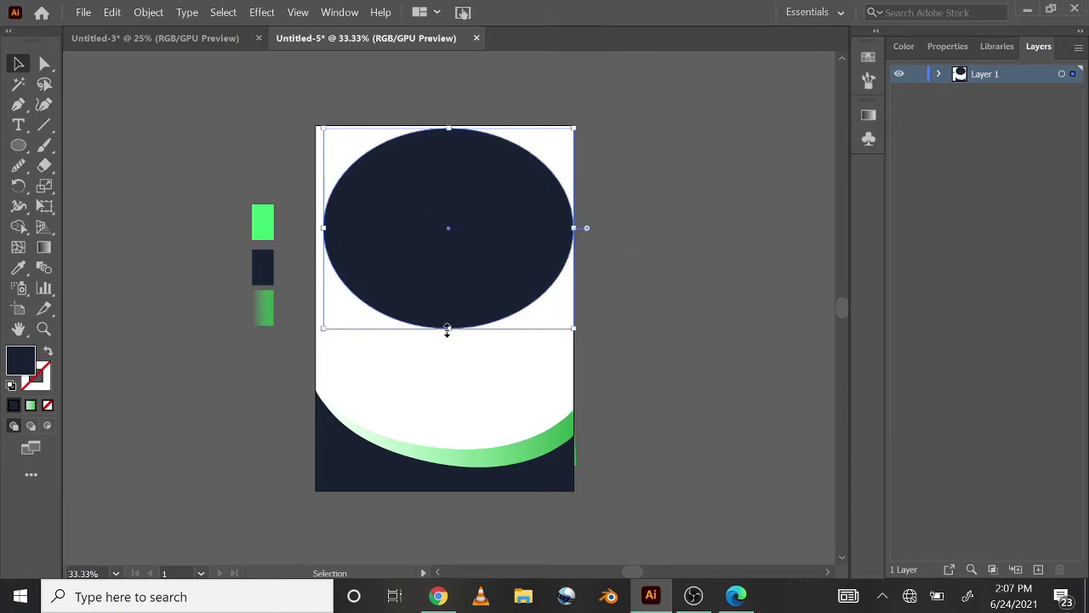
{"action": "left_click_drag", "start_coordinate": [449, 330], "coordinate": [451, 278]}
{"action": "left_click_drag", "start_coordinate": [466, 204], "coordinate": [466, 230]}
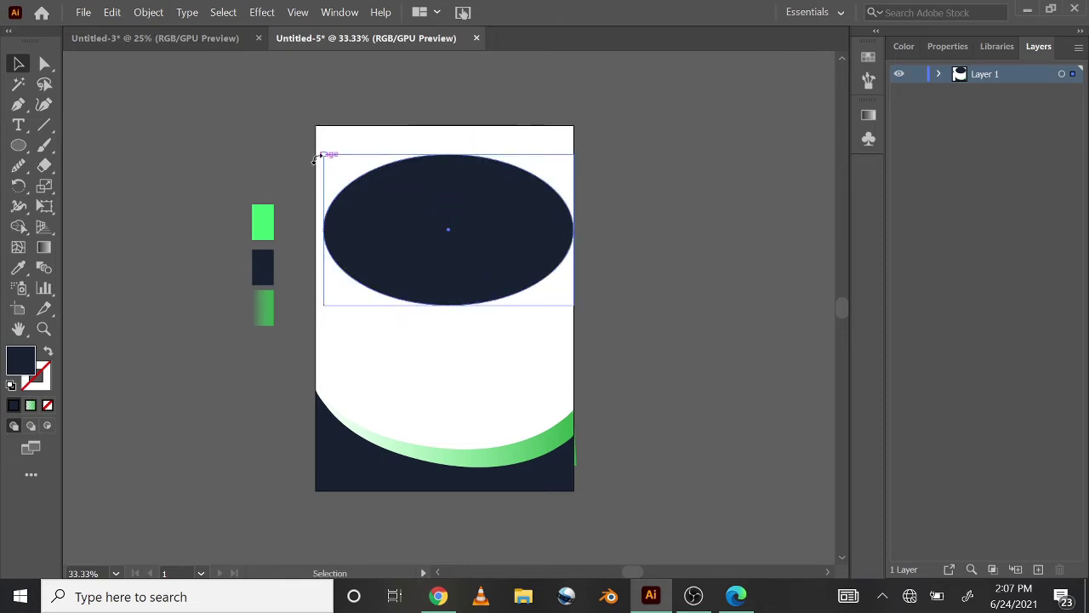
{"action": "left_click_drag", "start_coordinate": [316, 157], "coordinate": [323, 107]}
{"action": "left_click_drag", "start_coordinate": [452, 182], "coordinate": [450, 178]}
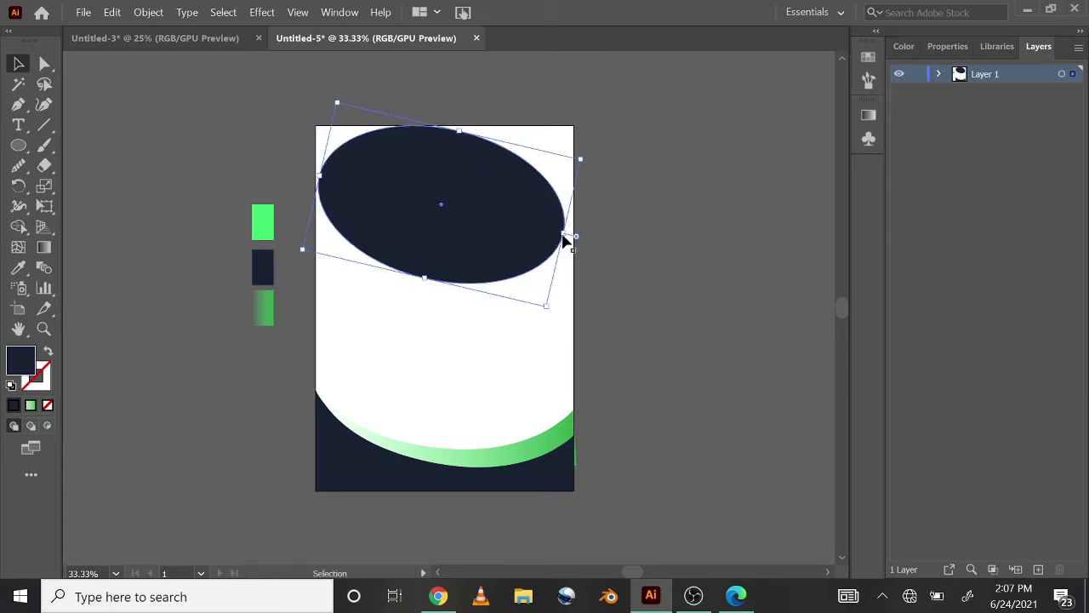
- Refine the tilted ellipse's angle and width so it meets the artboard's right edge and extends beyond its left edge
{"action": "left_click_drag", "start_coordinate": [568, 235], "coordinate": [575, 236]}
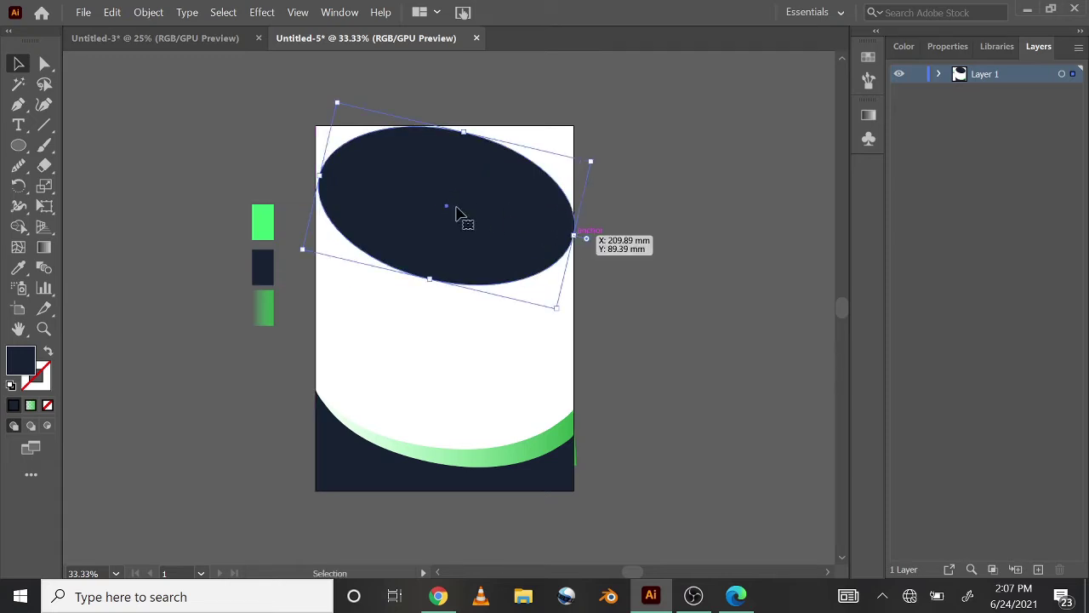
{"action": "left_click_drag", "start_coordinate": [459, 220], "coordinate": [449, 219]}
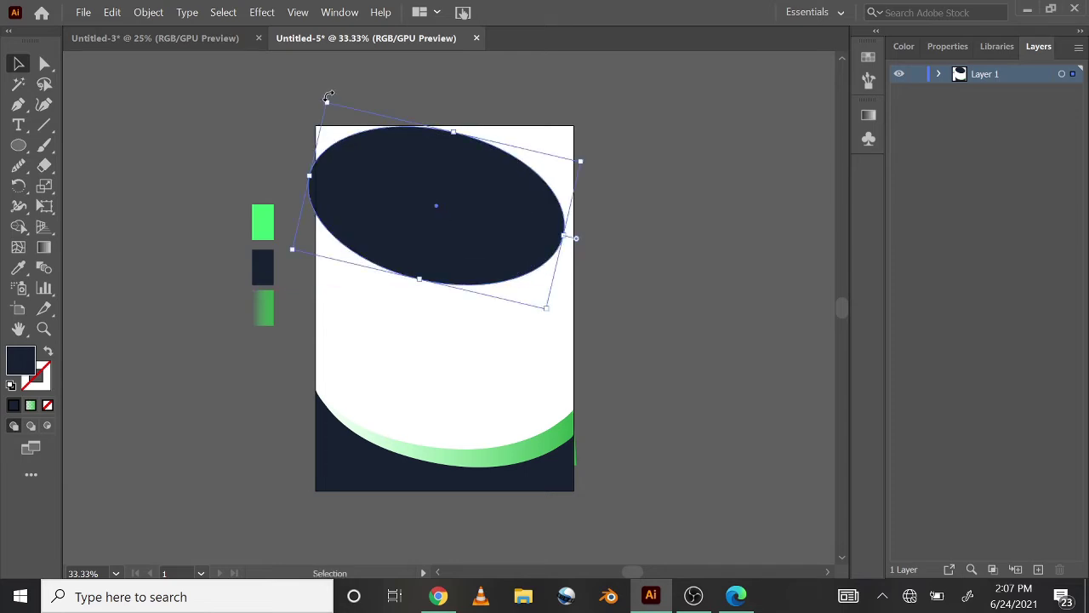
{"action": "left_click_drag", "start_coordinate": [328, 96], "coordinate": [323, 108]}
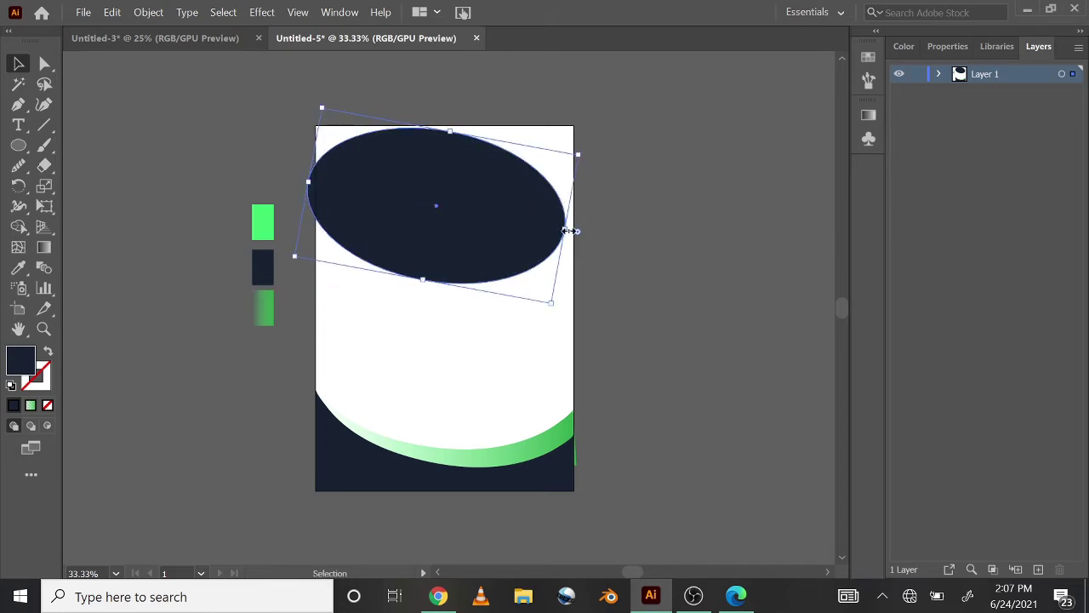
{"action": "left_click_drag", "start_coordinate": [568, 229], "coordinate": [574, 239]}
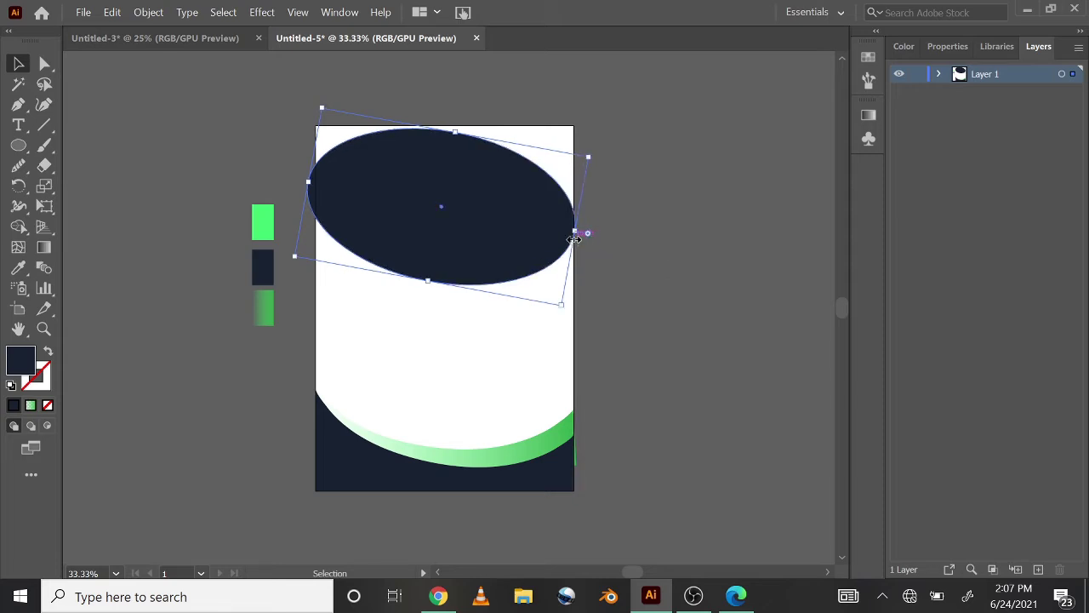
{"action": "left_click", "coordinate": [471, 347]}
{"action": "left_click", "coordinate": [400, 193]}
{"action": "left_click_drag", "start_coordinate": [311, 184], "coordinate": [280, 179]}
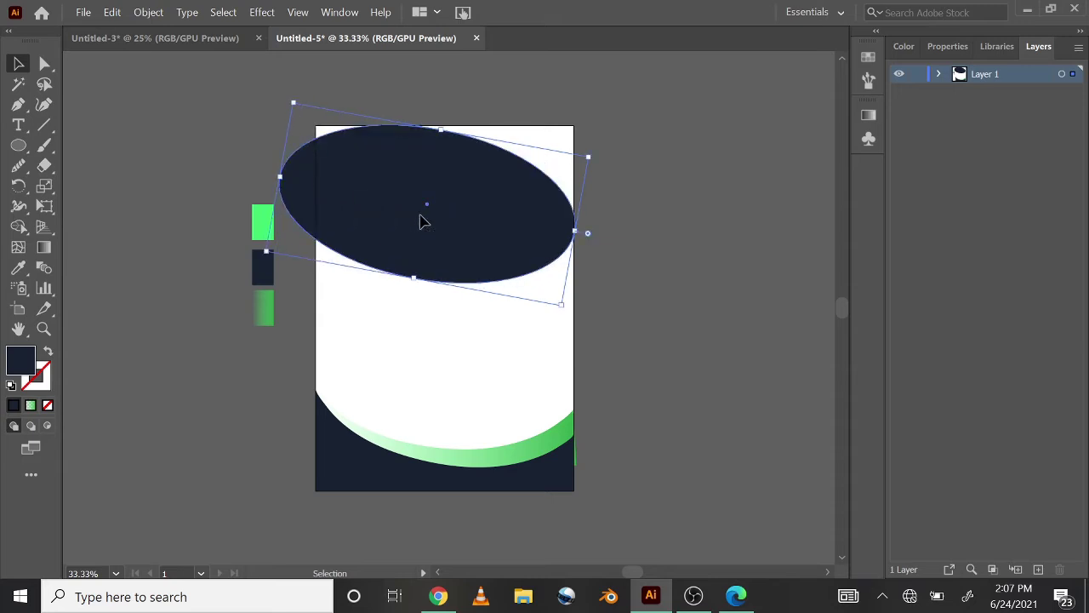
{"action": "left_click", "coordinate": [599, 252]}
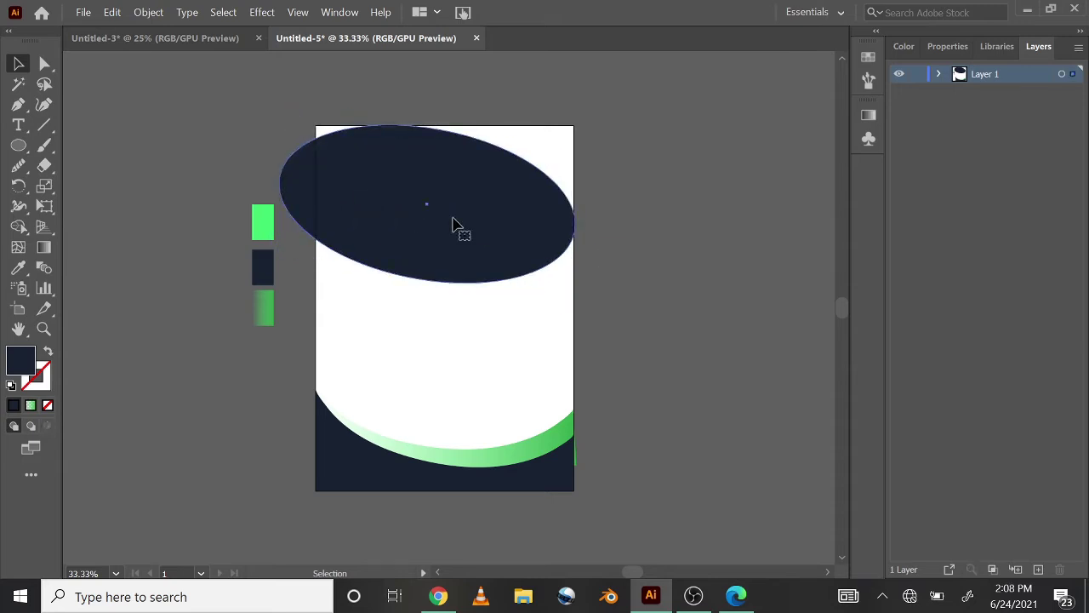
{"action": "left_click", "coordinate": [452, 219]}
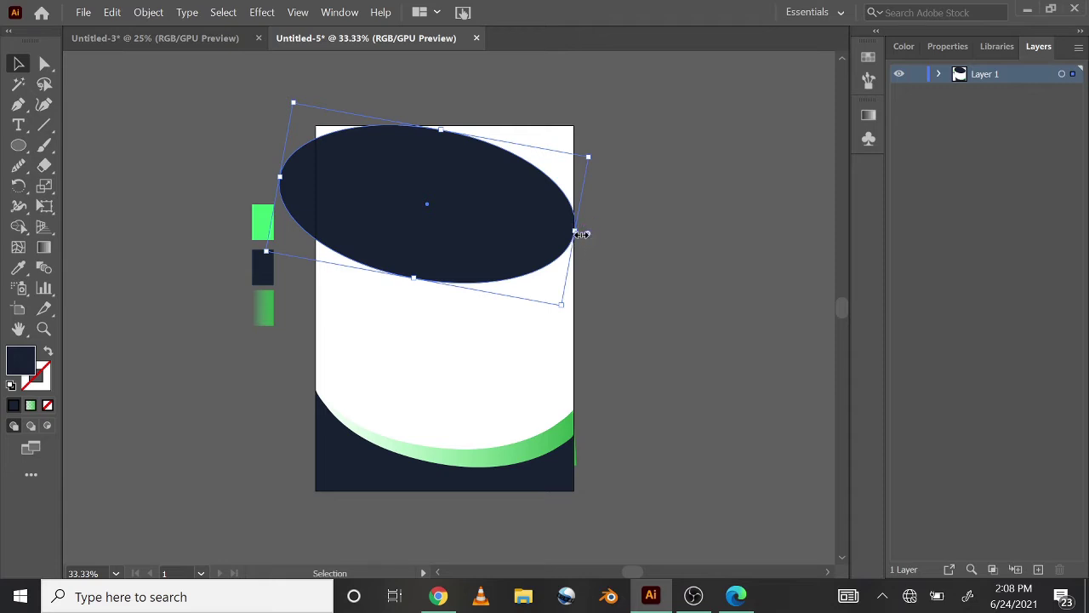
{"action": "left_click", "coordinate": [649, 294]}
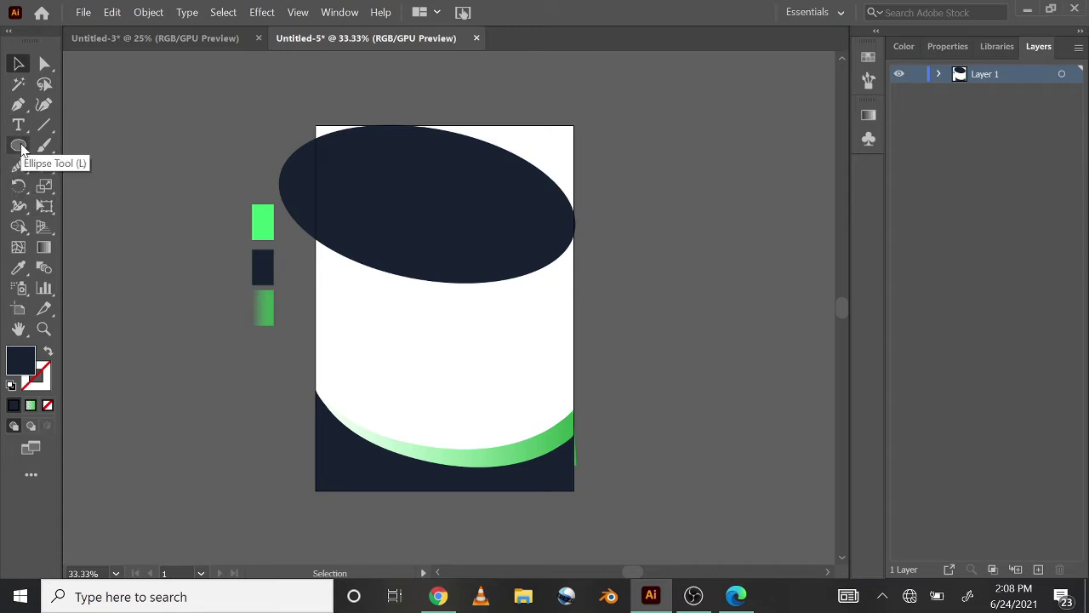
- Draw a near-white rectangle covering the whole artboard and send it to the back behind the other artwork
{"action": "left_click_drag", "start_coordinate": [21, 149], "coordinate": [60, 145]}
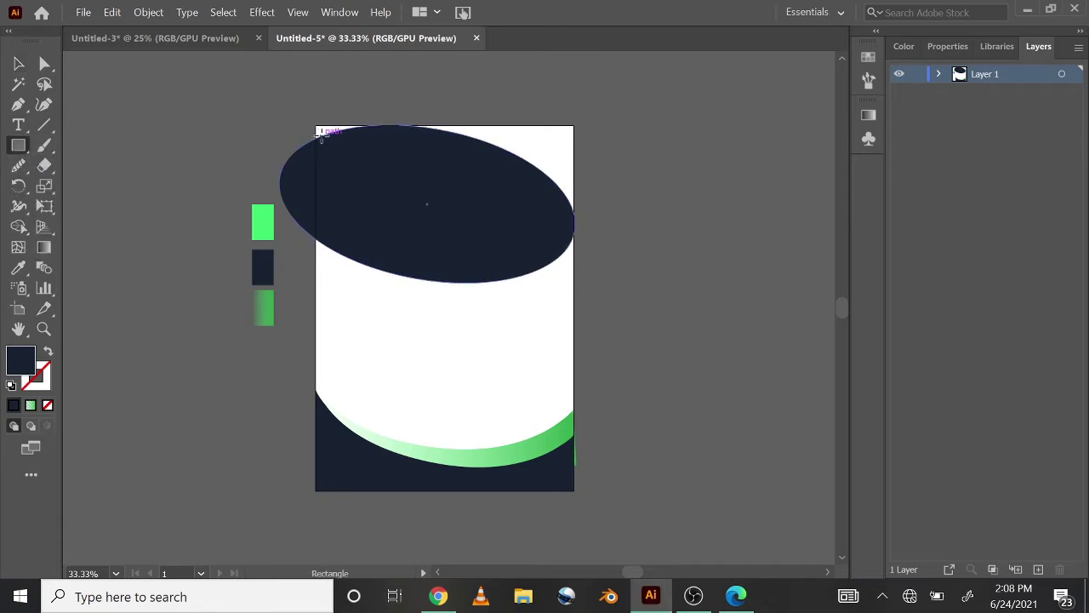
{"action": "left_click_drag", "start_coordinate": [315, 125], "coordinate": [573, 489]}
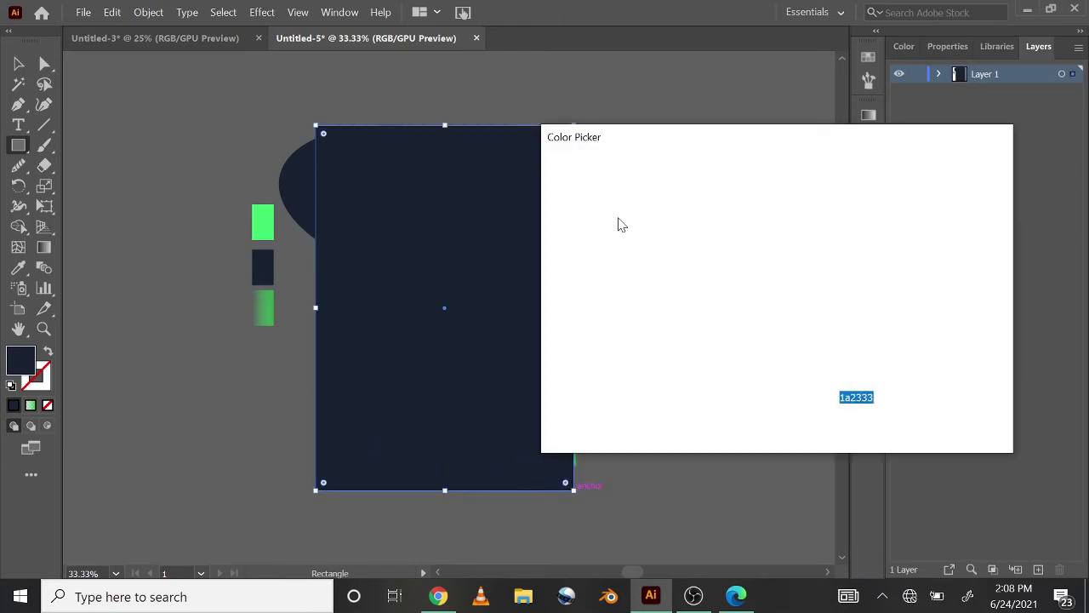
{"action": "key", "text": "Return"}
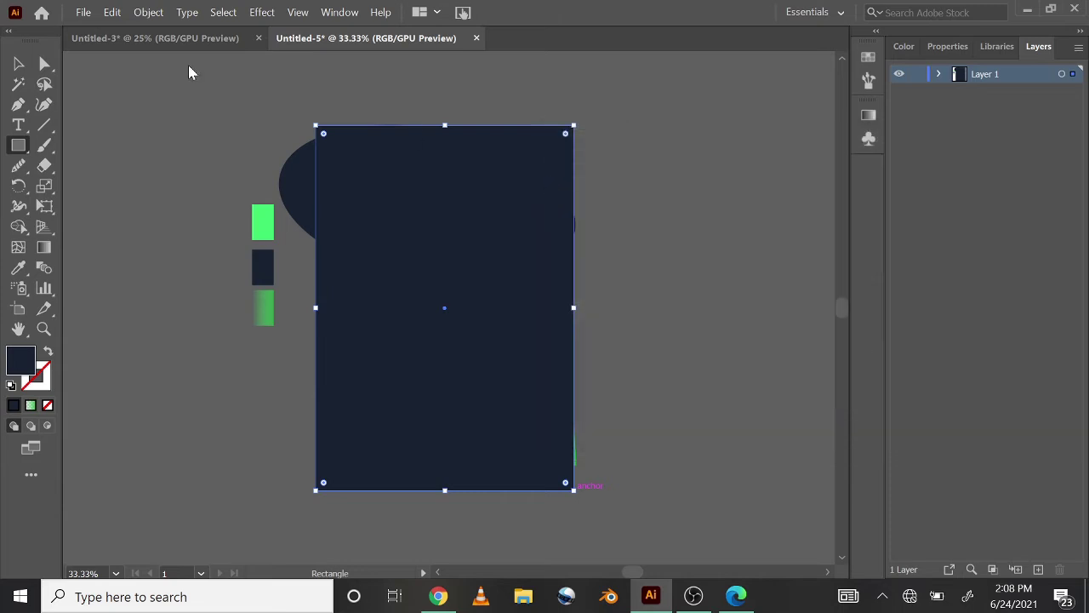
{"action": "left_click", "coordinate": [18, 64]}
{"action": "right_click", "coordinate": [433, 269]}
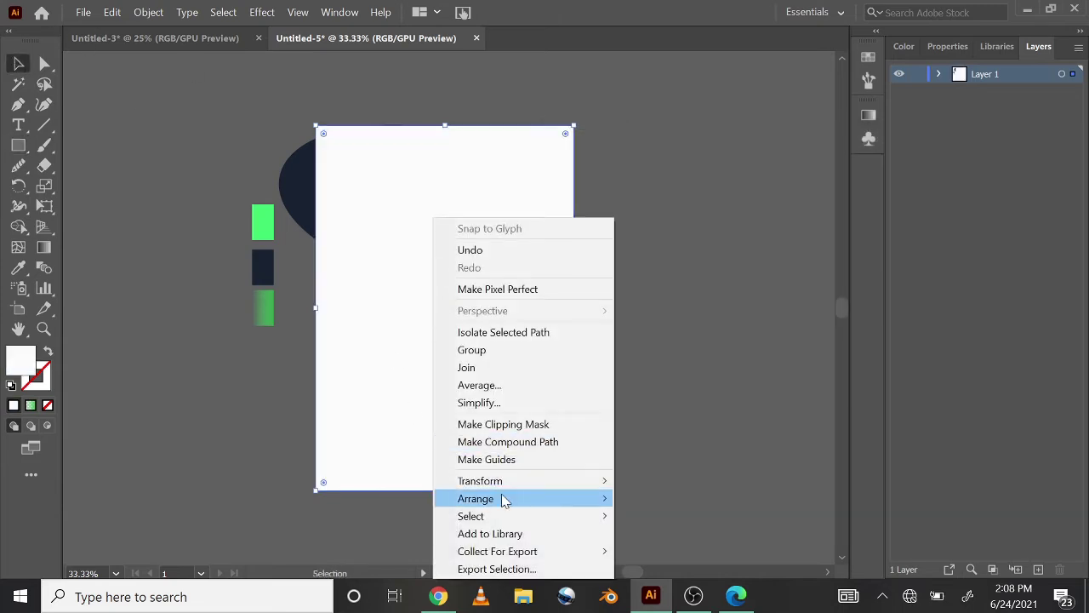
{"action": "mouse_move", "coordinate": [503, 498]}
{"action": "left_click", "coordinate": [417, 553]}
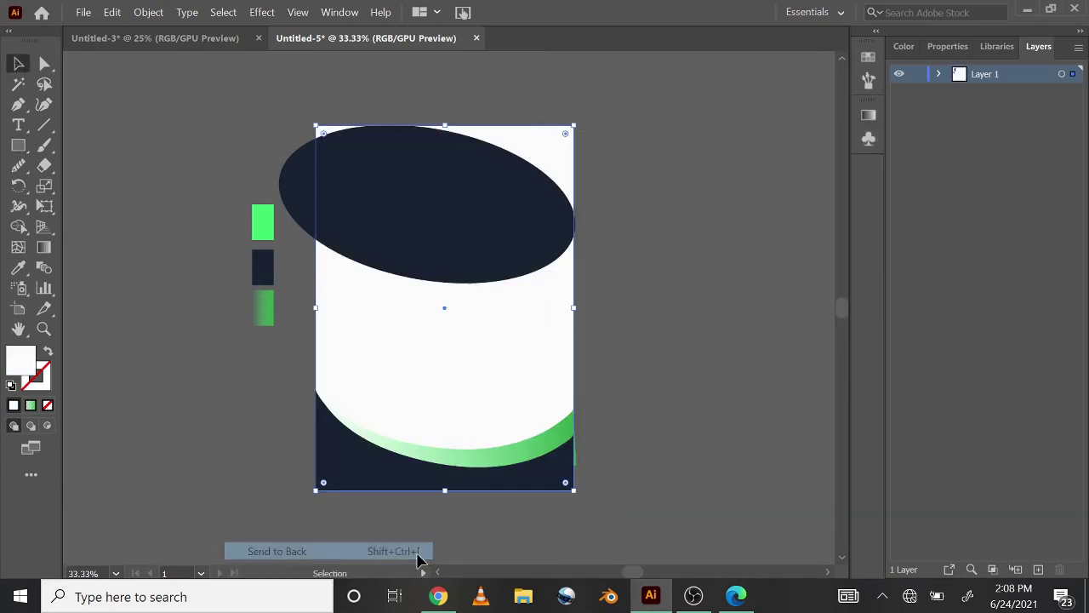
- Use Shape Builder on the ellipse and the background rectangle to keep only the curved piece in the artboard's upper-right corner
{"action": "left_click", "coordinate": [368, 228], "text": "shift"}
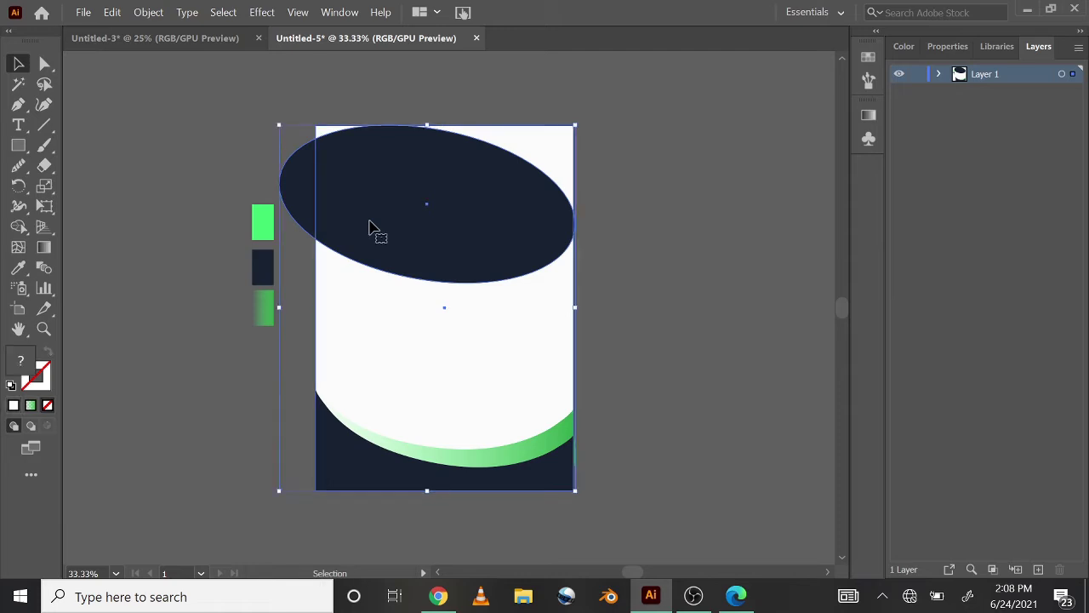
{"action": "left_click", "coordinate": [308, 93]}
{"action": "left_click_drag", "start_coordinate": [308, 92], "coordinate": [410, 208]}
{"action": "left_click", "coordinate": [18, 230]}
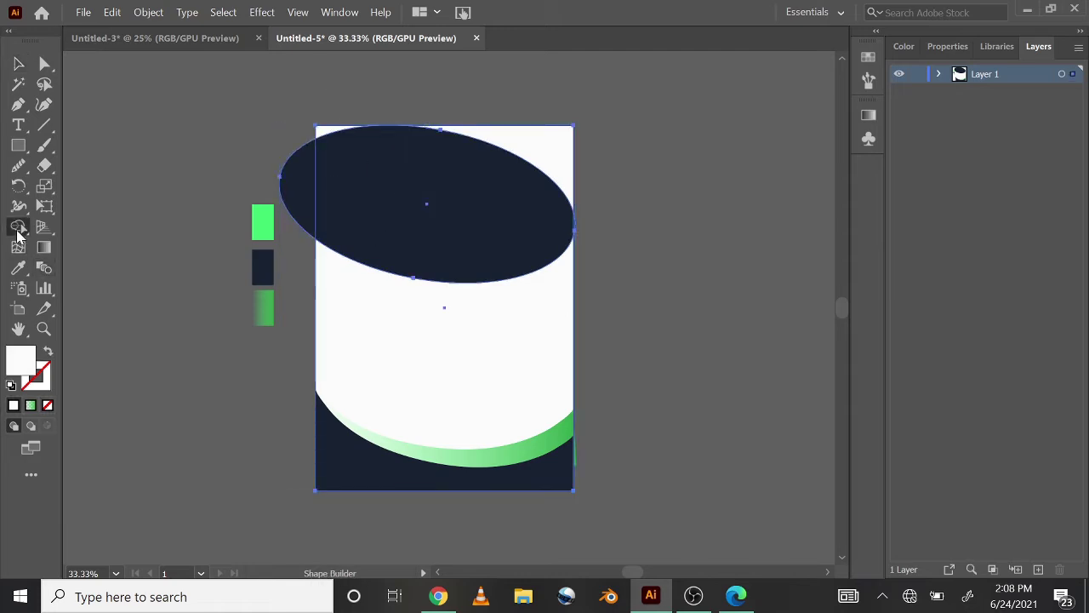
{"action": "left_click", "coordinate": [551, 153]}
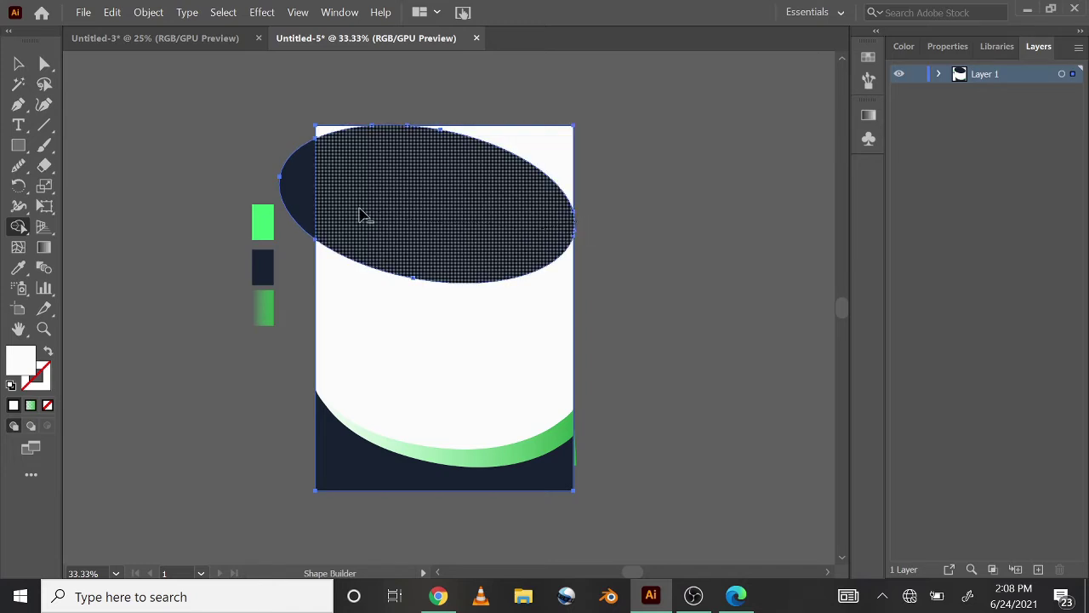
{"action": "mouse_move", "coordinate": [361, 212]}
{"action": "left_mouse_down"}
{"action": "mouse_move", "coordinate": [289, 179]}
{"action": "mouse_move", "coordinate": [446, 364]}
{"action": "left_mouse_up"}
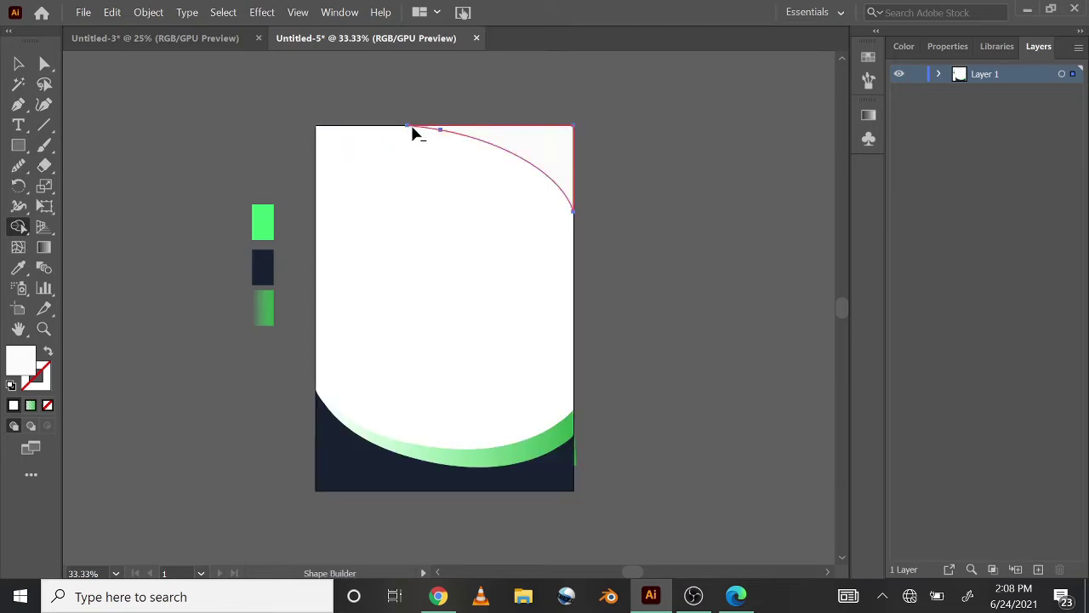
- Fill the curved upper-right corner piece with the footer's navy colour
{"action": "left_click", "coordinate": [18, 64]}
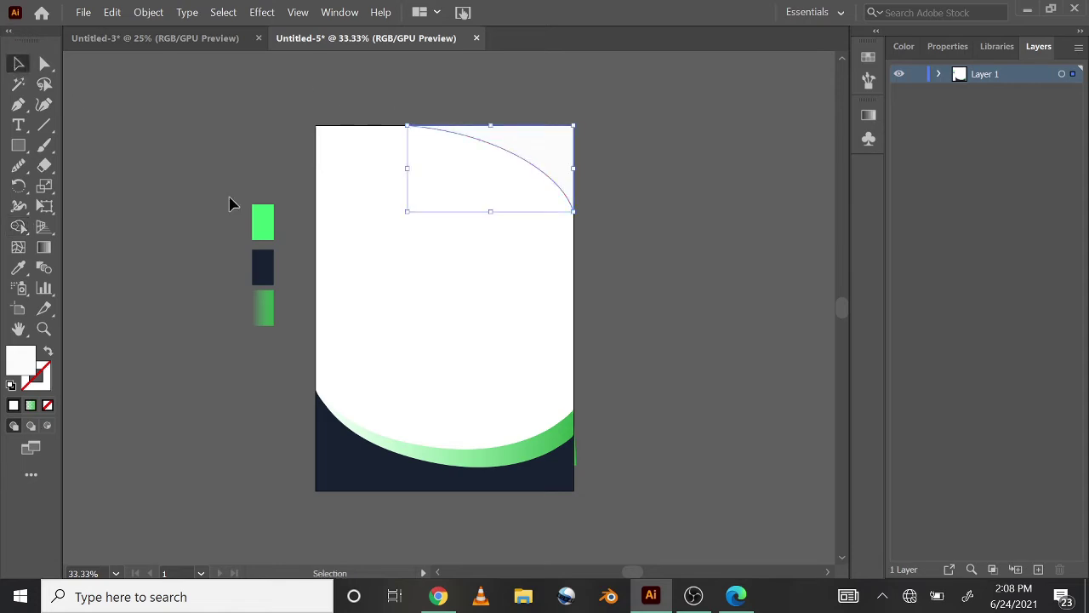
{"action": "left_click", "coordinate": [230, 201]}
{"action": "left_click", "coordinate": [545, 158]}
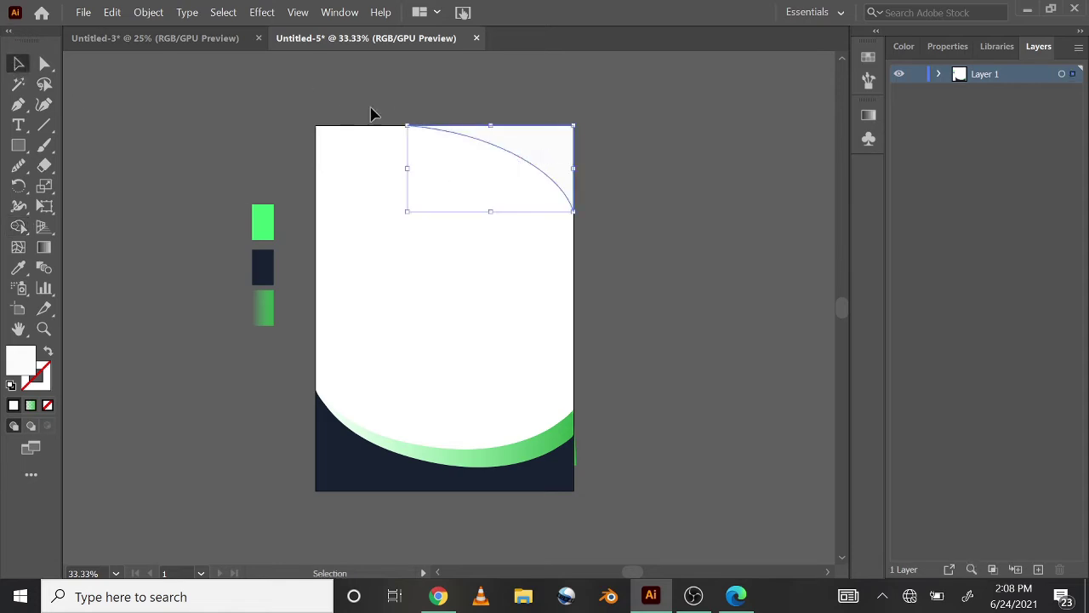
{"action": "left_click", "coordinate": [18, 268]}
{"action": "left_click", "coordinate": [358, 478]}
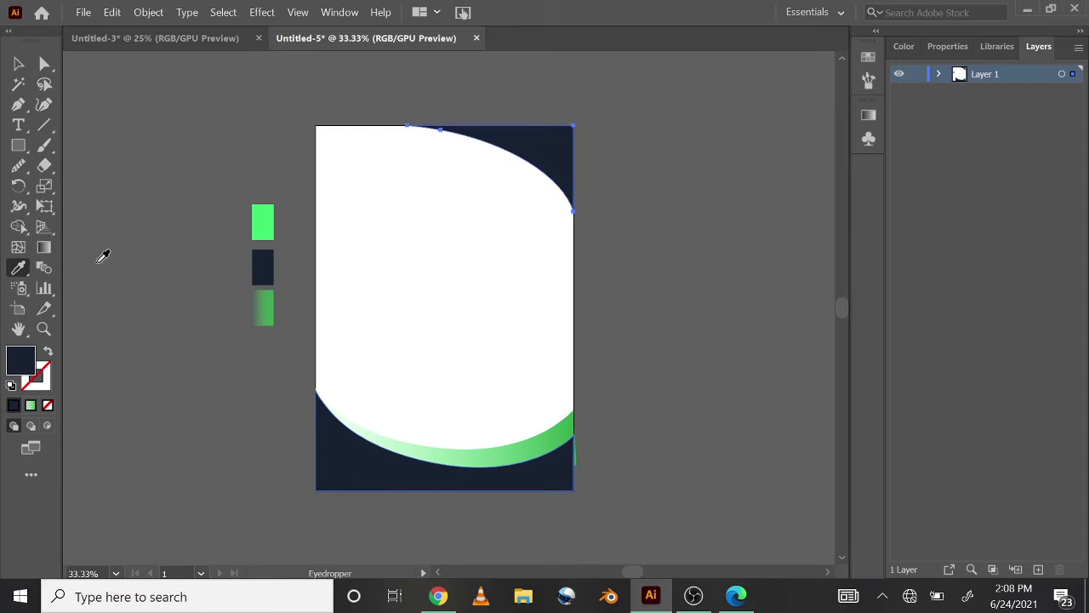
{"action": "left_click", "coordinate": [19, 64]}
{"action": "left_click", "coordinate": [176, 273]}
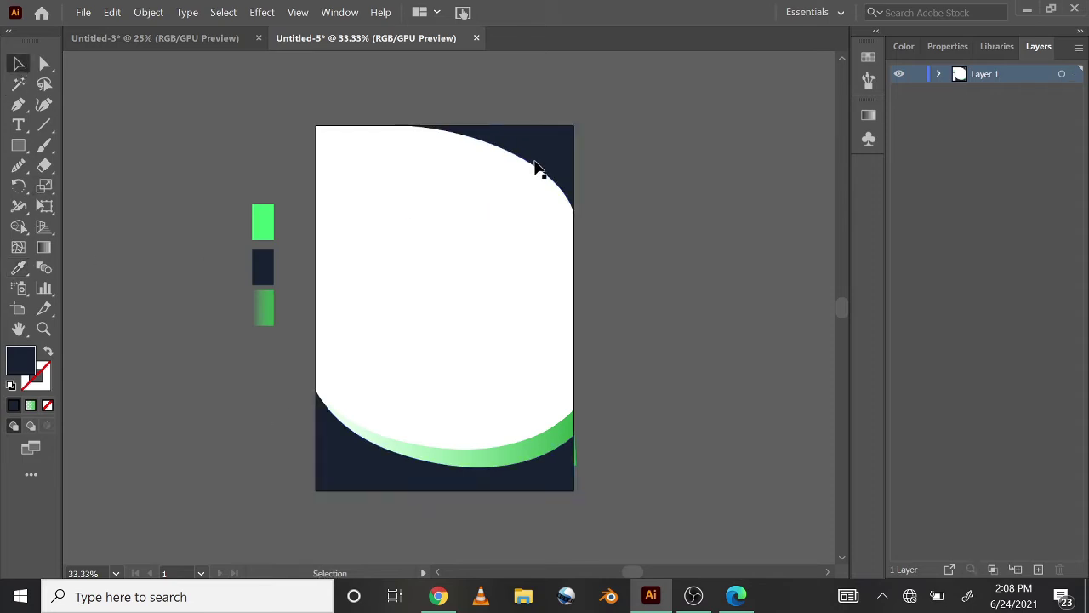
- Duplicate the navy corner shape in place, shift the copy slightly down, and rotate it clockwise
{"action": "left_click", "coordinate": [539, 166]}
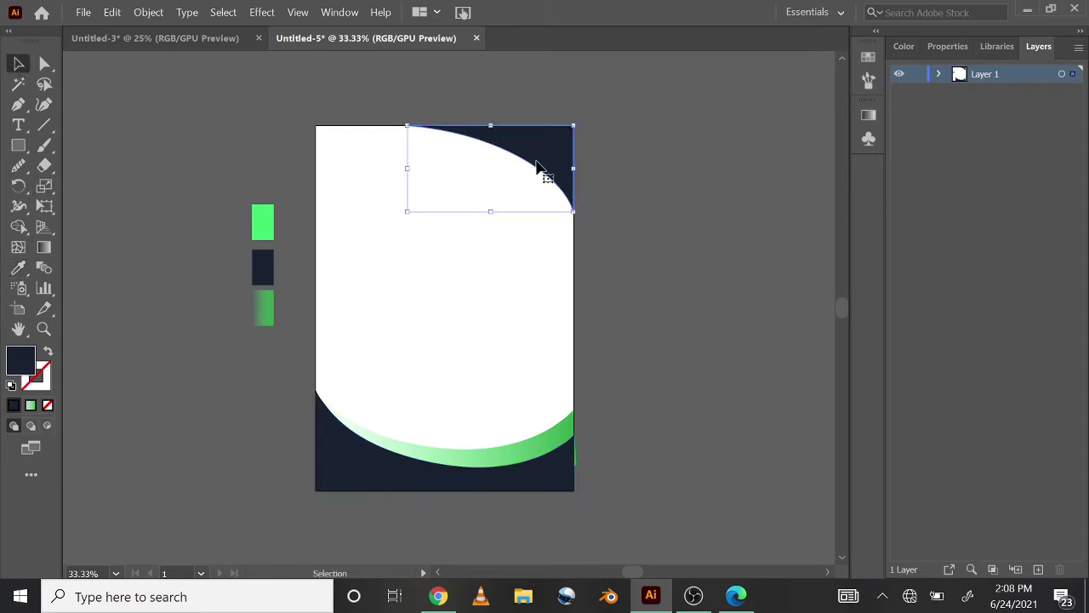
{"action": "key", "text": "ctrl+c"}
{"action": "left_click", "coordinate": [111, 12]}
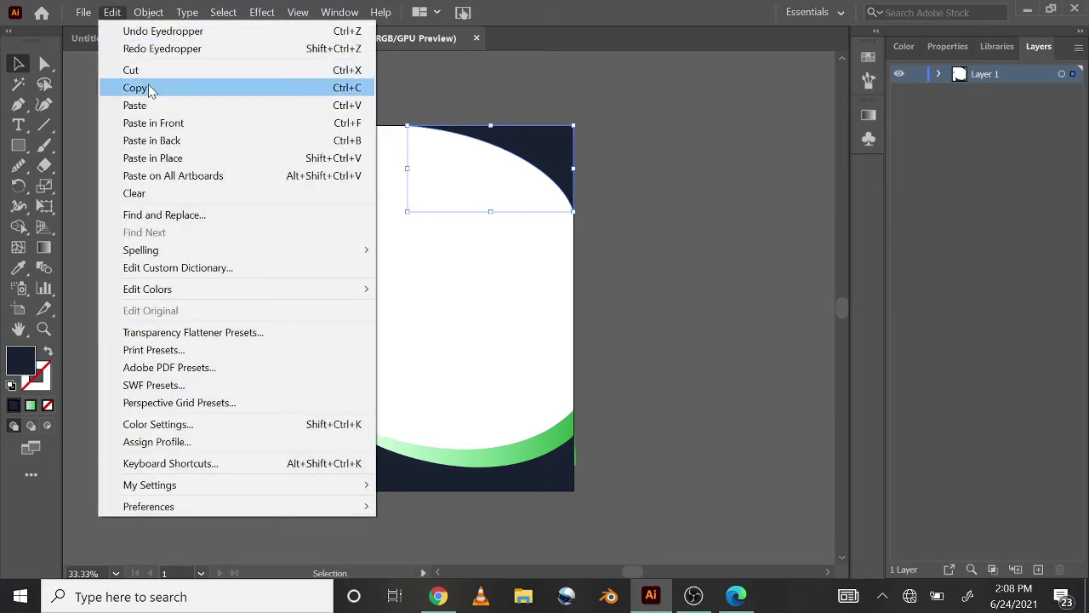
{"action": "left_click", "coordinate": [141, 85]}
{"action": "left_click", "coordinate": [112, 12]}
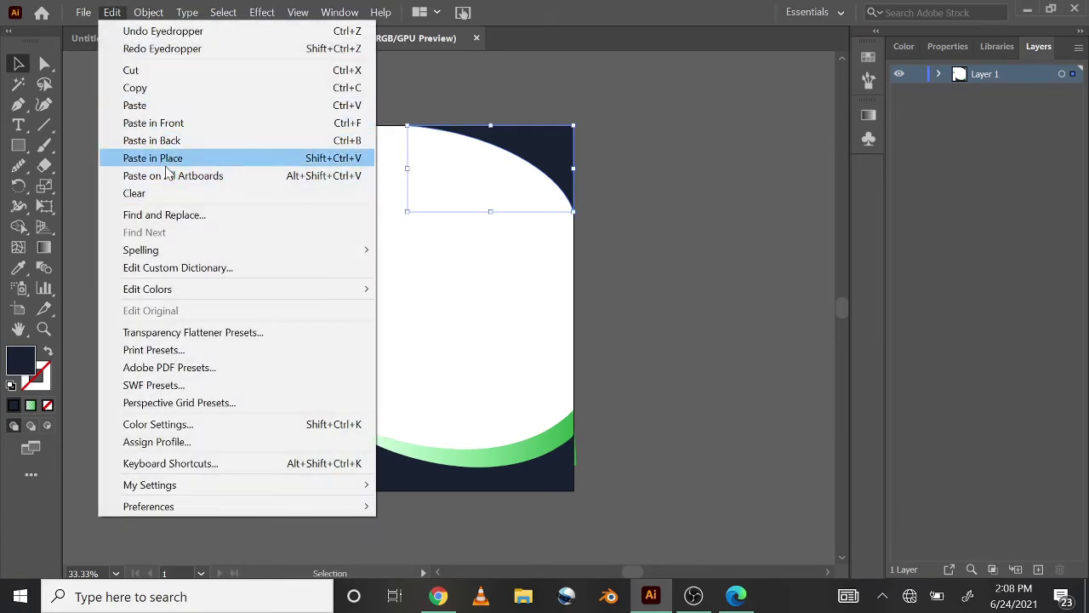
{"action": "left_click", "coordinate": [161, 158]}
{"action": "left_click_drag", "start_coordinate": [522, 145], "coordinate": [524, 166]}
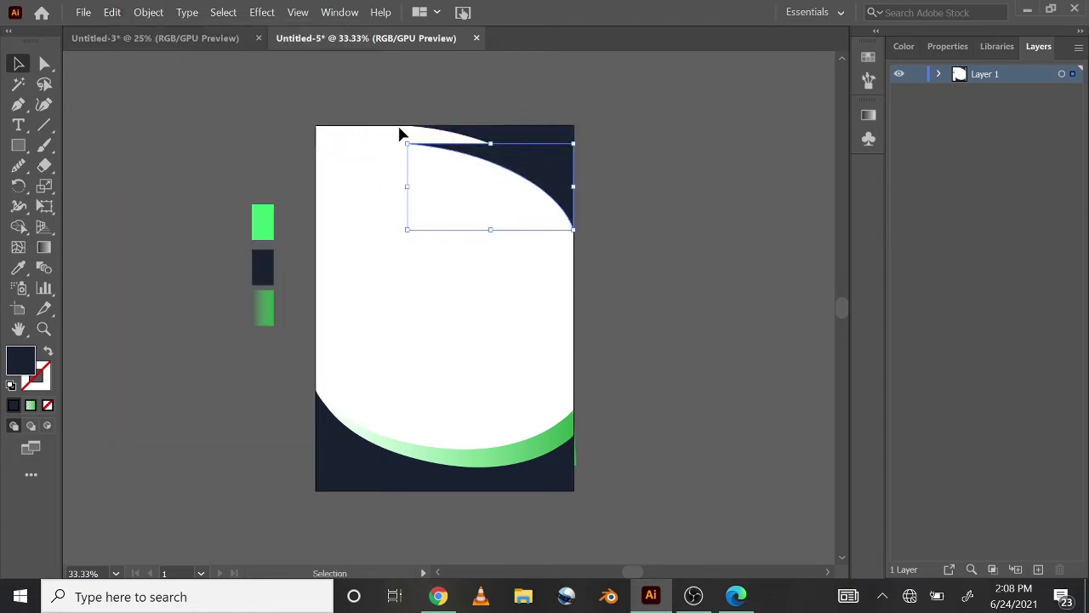
{"action": "left_click_drag", "start_coordinate": [401, 138], "coordinate": [420, 114]}
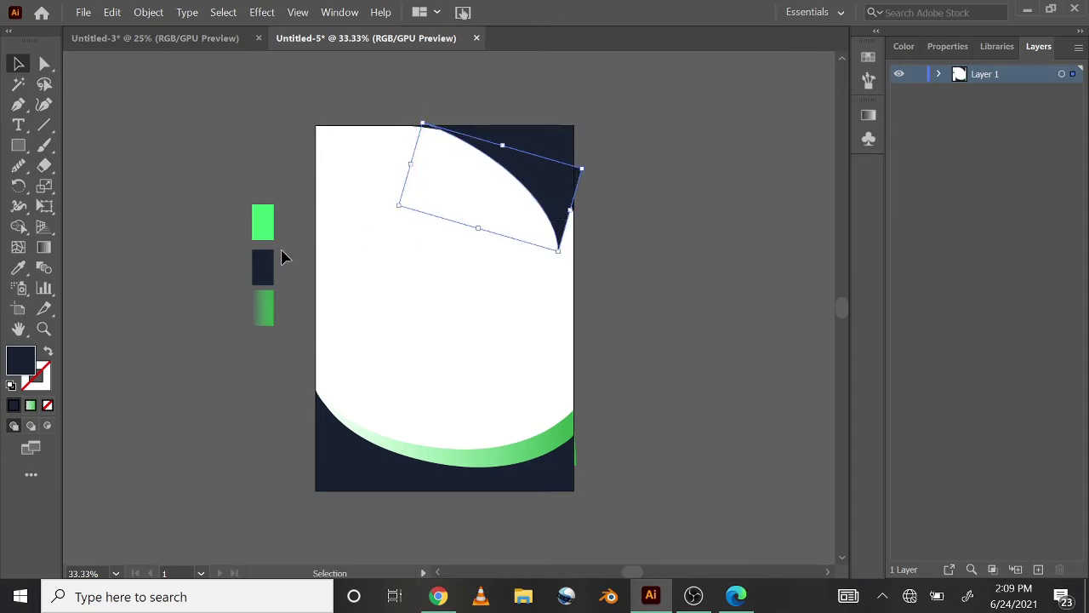
- Send the rotated copy to the back and fill it with the green gradient sampled from the swatch beside the artboard
{"action": "right_click", "coordinate": [558, 167]}
{"action": "mouse_move", "coordinate": [600, 442]}
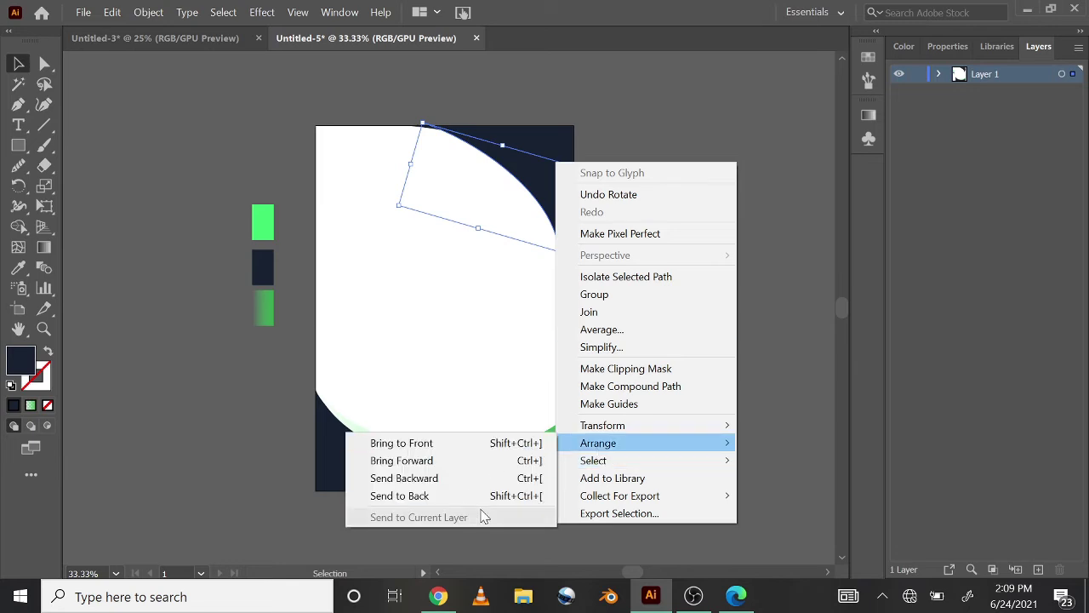
{"action": "left_click", "coordinate": [467, 495]}
{"action": "left_click", "coordinate": [18, 268]}
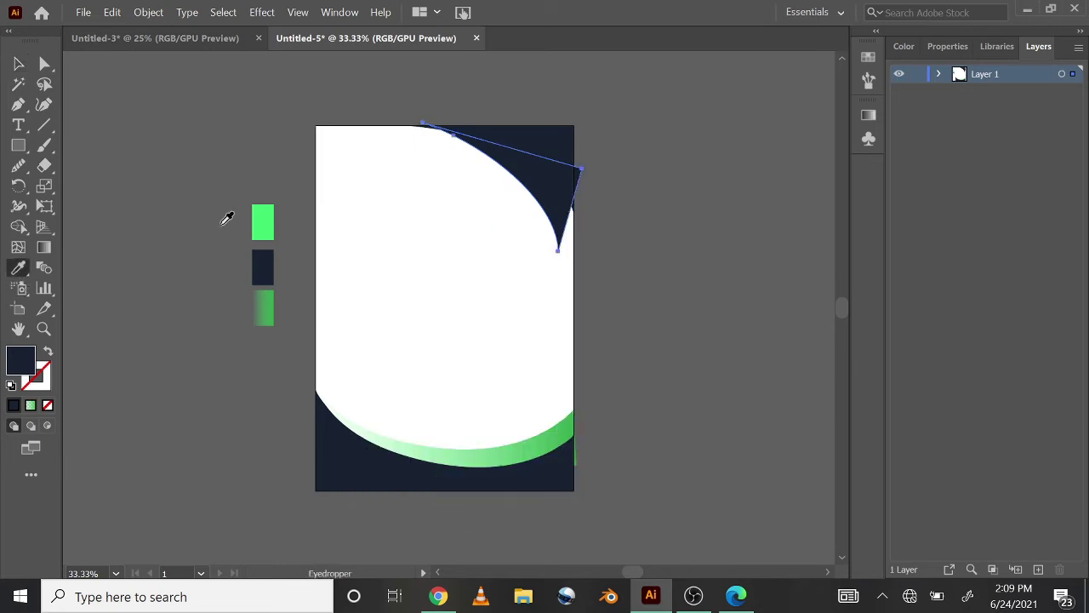
{"action": "left_click", "coordinate": [263, 311]}
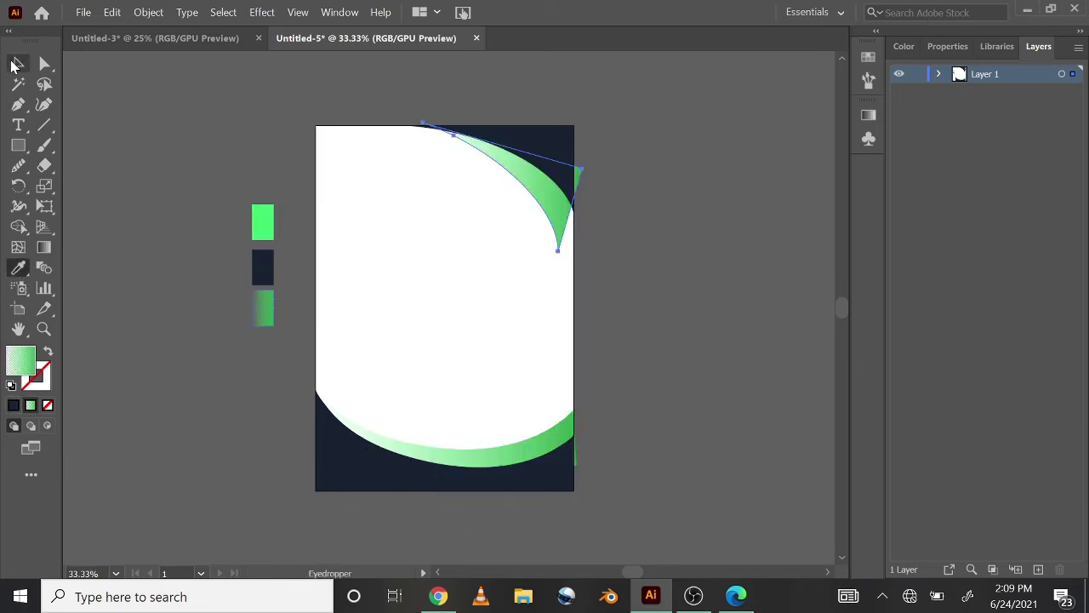
{"action": "left_click", "coordinate": [17, 63]}
{"action": "left_click", "coordinate": [440, 194]}
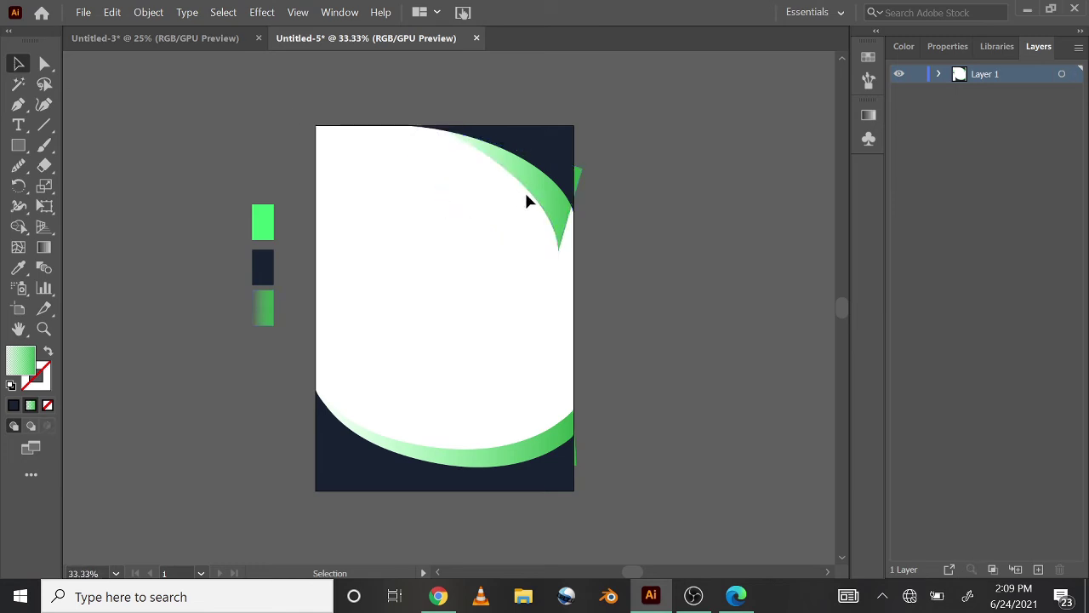
- Stretch the green gradient shape so its lower tip reaches the artboard's right edge, and rotate it slightly
{"action": "left_click", "coordinate": [553, 214]}
{"action": "left_click_drag", "start_coordinate": [569, 213], "coordinate": [587, 216]}
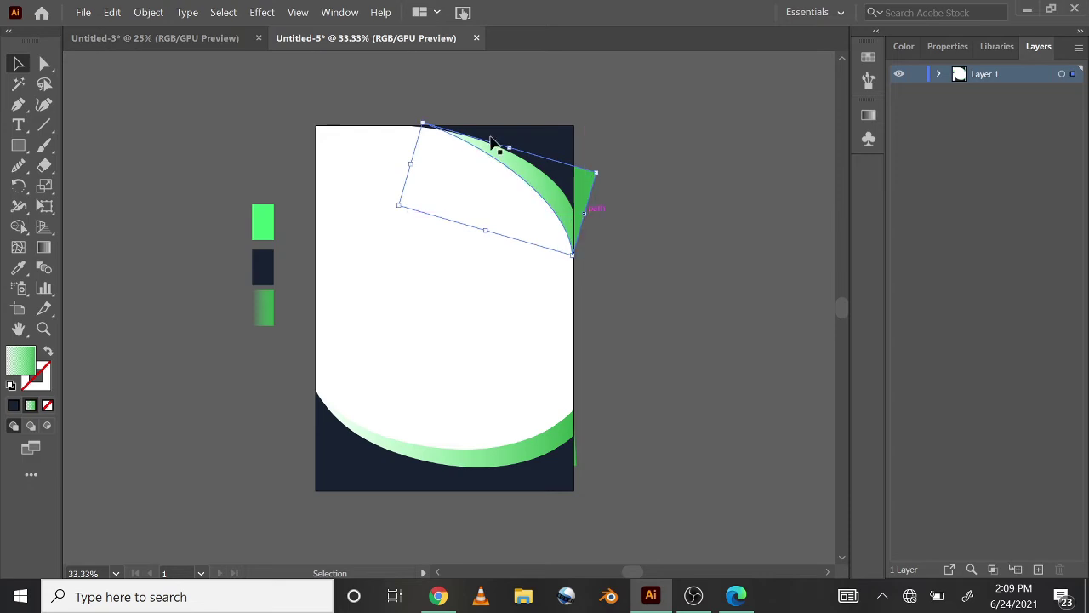
{"action": "left_click_drag", "start_coordinate": [419, 118], "coordinate": [413, 120]}
- Nudge the green shape upward and slightly left, and fine-tune its tilt to form a narrow band under the navy header curve
{"action": "key", "text": "Up"}
{"action": "key", "text": "Up"}
{"action": "key", "text": "Up"}
{"action": "key", "text": "Up"}
{"action": "key", "text": "Up"}
{"action": "key", "text": "Up"}
{"action": "key", "text": "Up"}
{"action": "key", "text": "Up"}
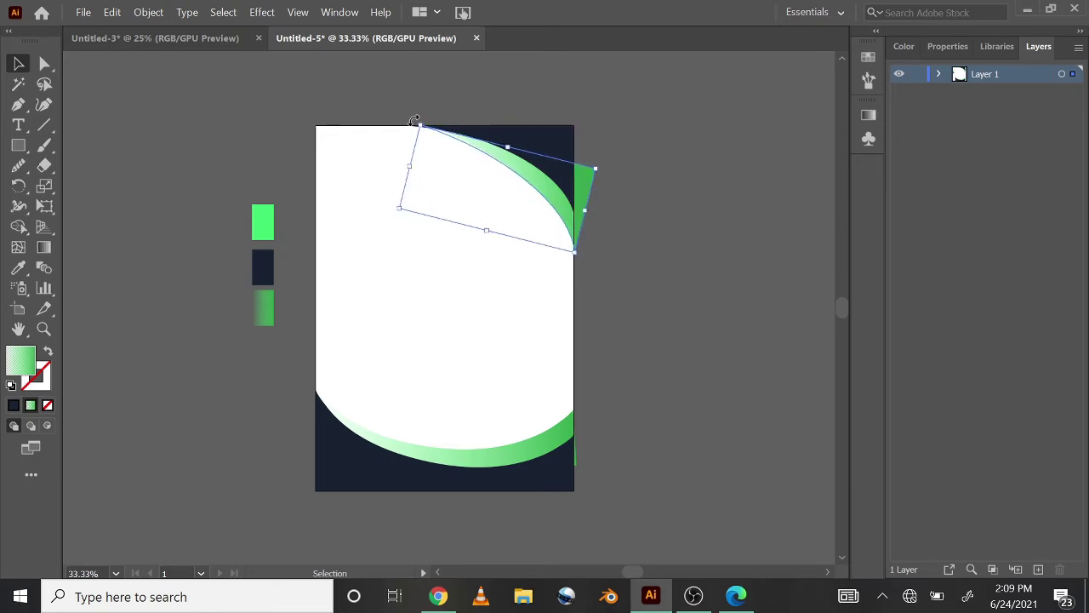
{"action": "key", "text": "Left"}
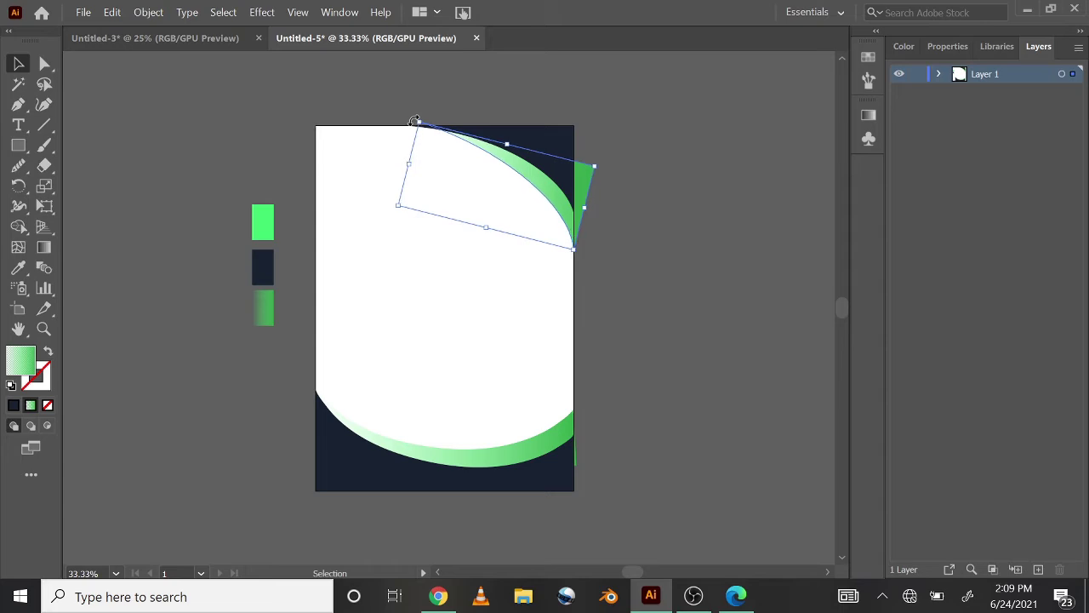
{"action": "key", "text": "Up"}
{"action": "key", "text": "Up"}
{"action": "key", "text": "Up"}
{"action": "key", "text": "Up"}
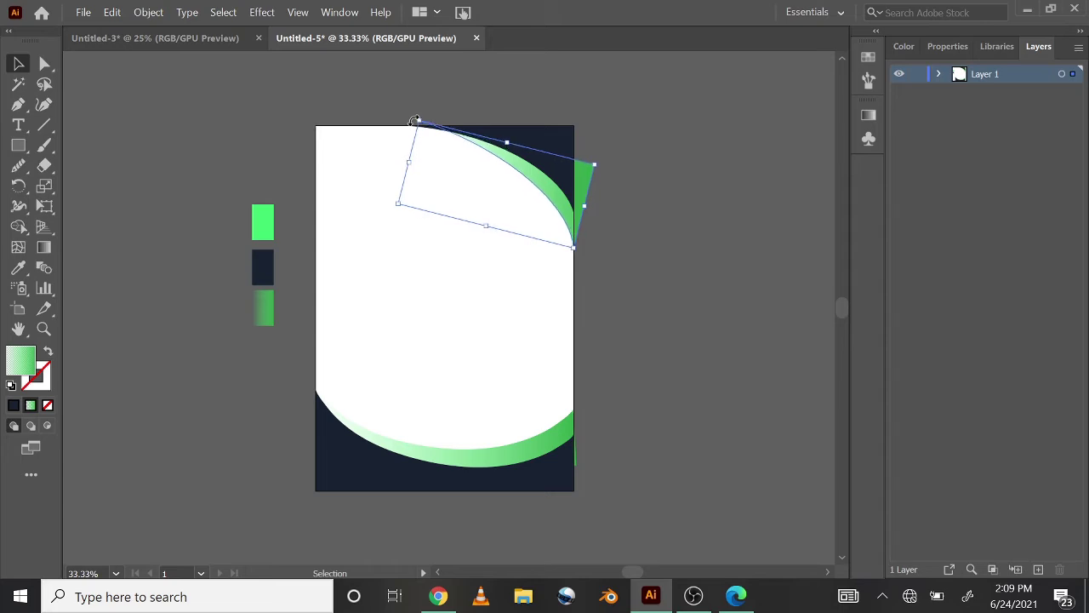
{"action": "left_click_drag", "start_coordinate": [414, 120], "coordinate": [416, 128]}
{"action": "key", "text": "ctrl+shift+a"}
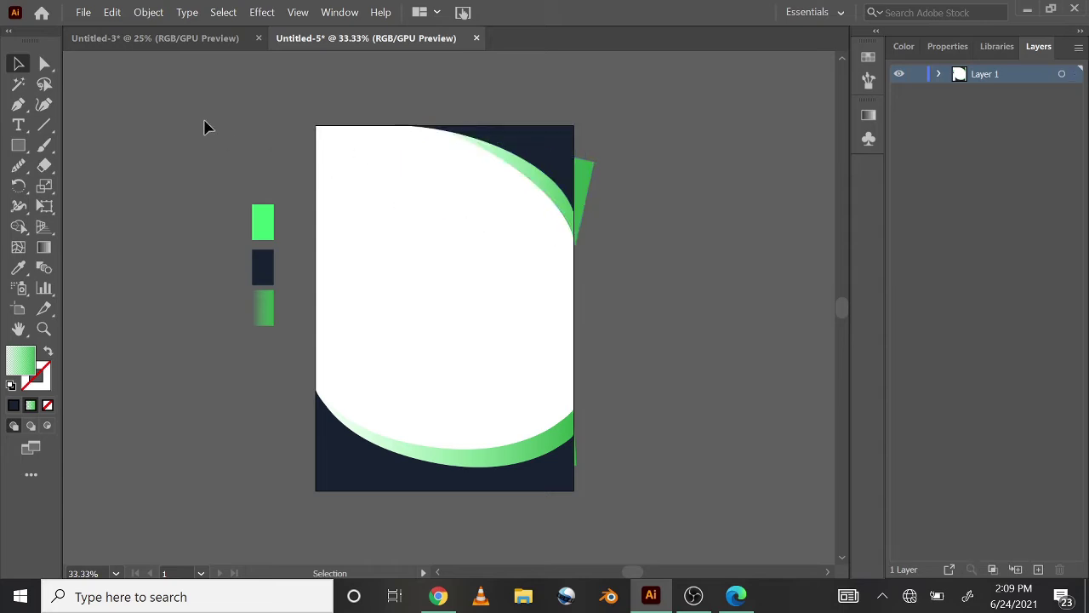
{"action": "left_click", "coordinate": [538, 188]}
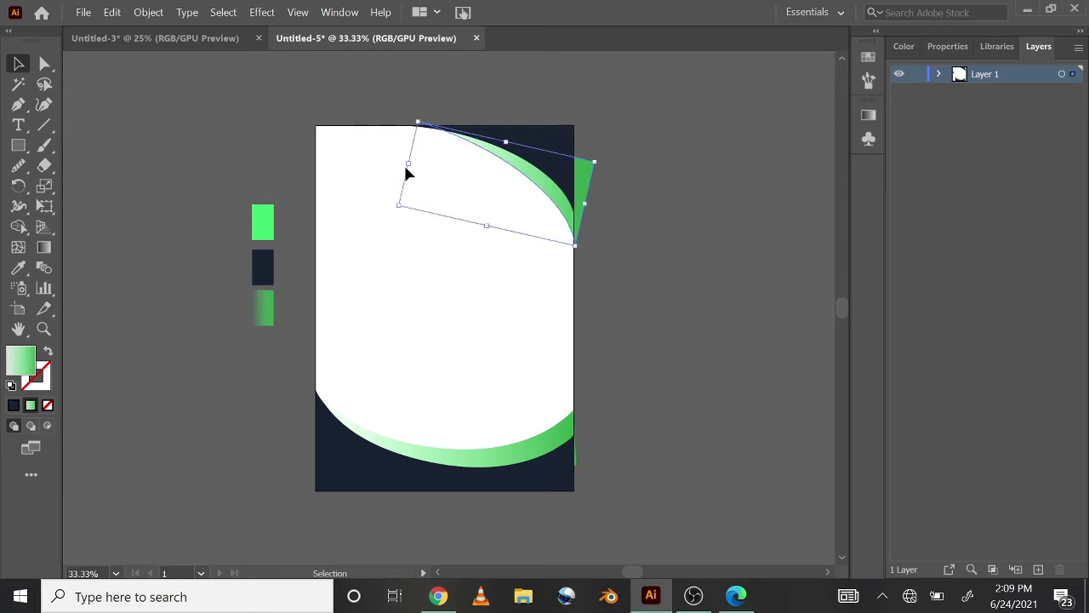
{"action": "left_click", "coordinate": [143, 132]}
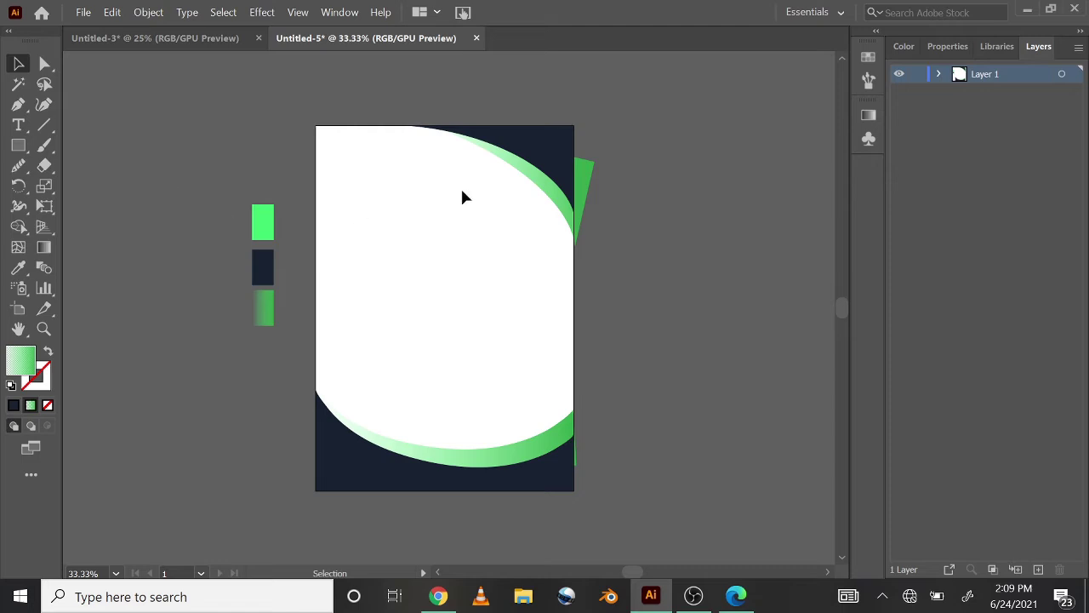
{"action": "left_click", "coordinate": [553, 195]}
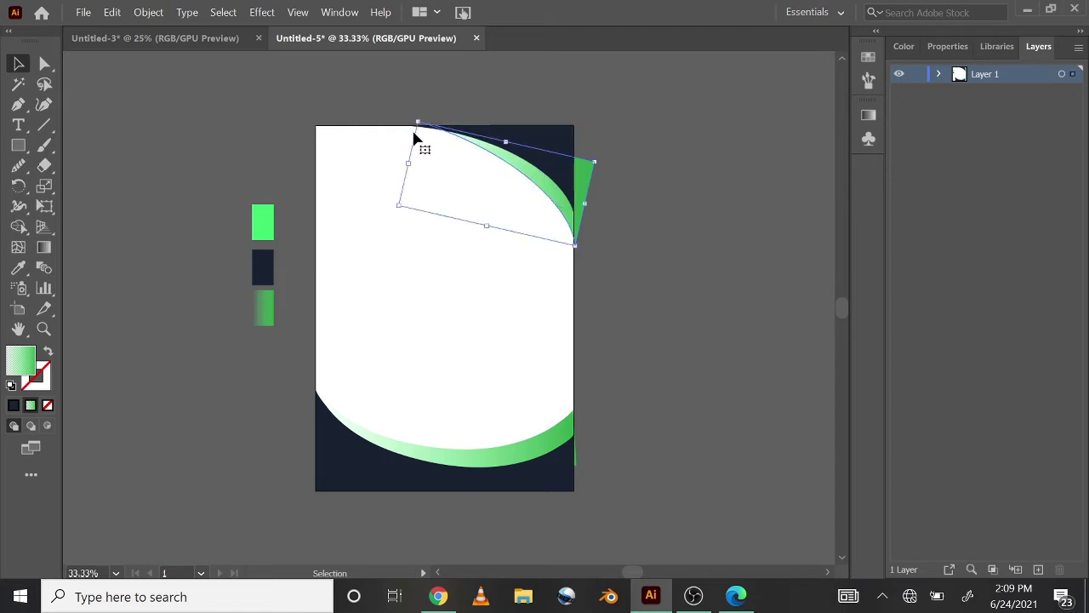
{"action": "left_click", "coordinate": [272, 148]}
{"action": "left_click", "coordinate": [559, 207]}
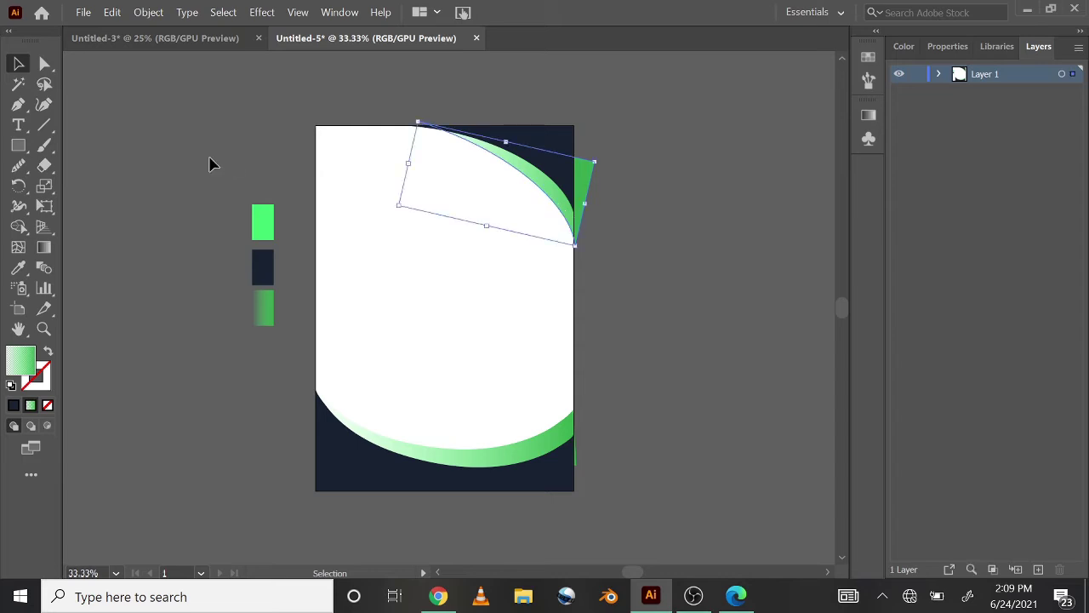
{"action": "left_click", "coordinate": [63, 129]}
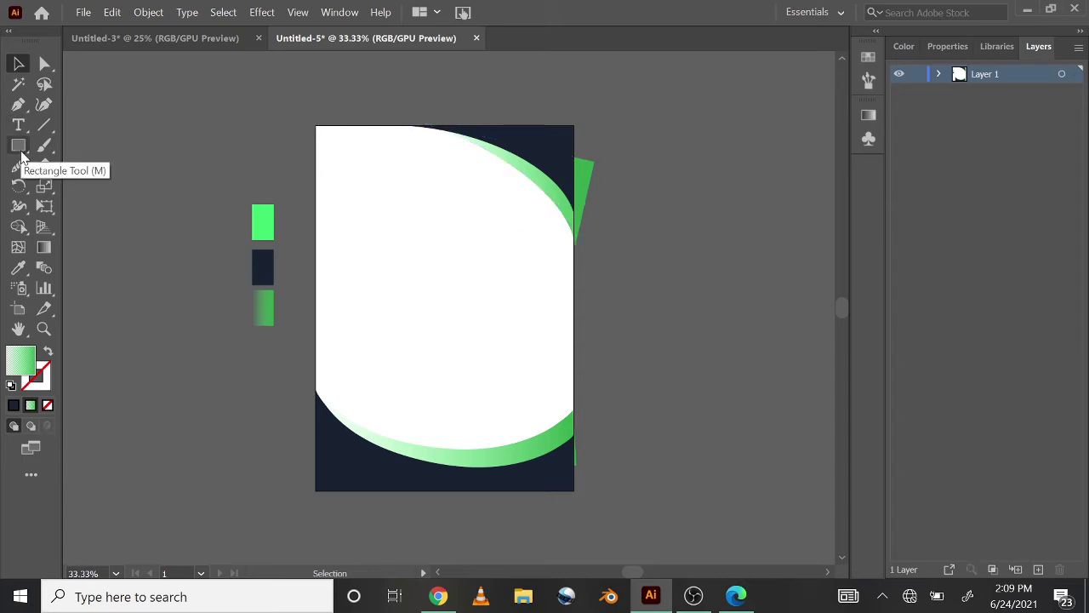
- Select both the navy and green header shapes and widen them slightly toward the artboard's left side
{"action": "left_click", "coordinate": [17, 82]}
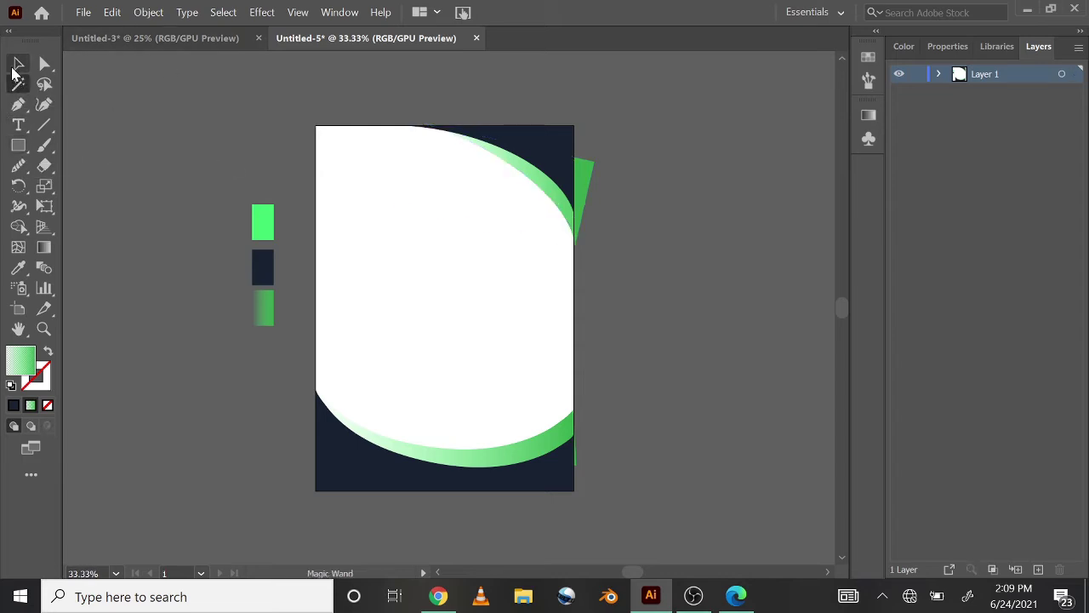
{"action": "left_click", "coordinate": [17, 63]}
{"action": "left_click_drag", "start_coordinate": [319, 124], "coordinate": [516, 166]}
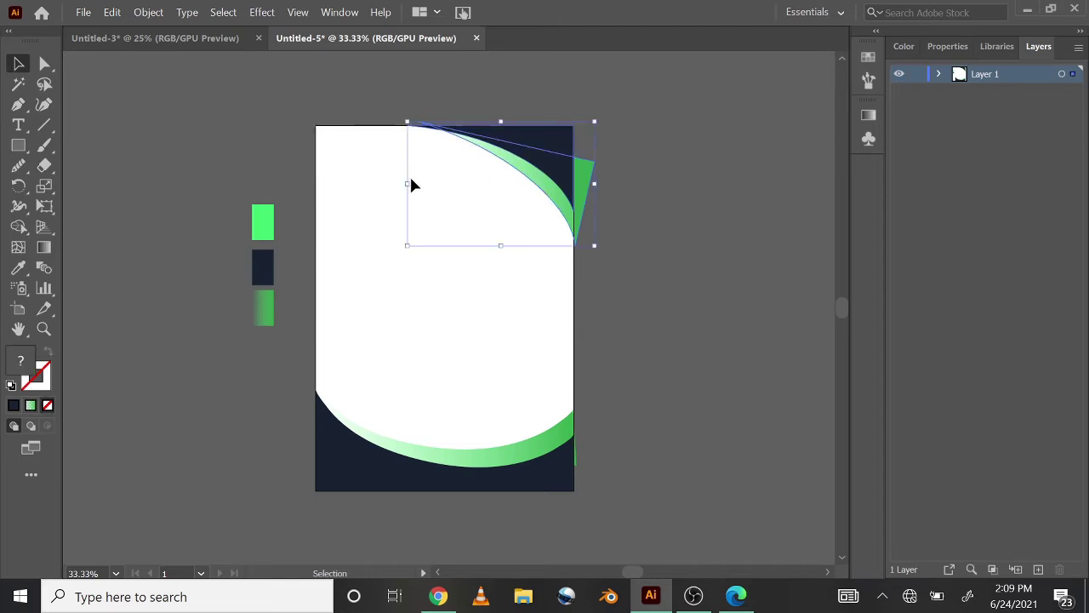
{"action": "left_click_drag", "start_coordinate": [407, 184], "coordinate": [396, 184]}
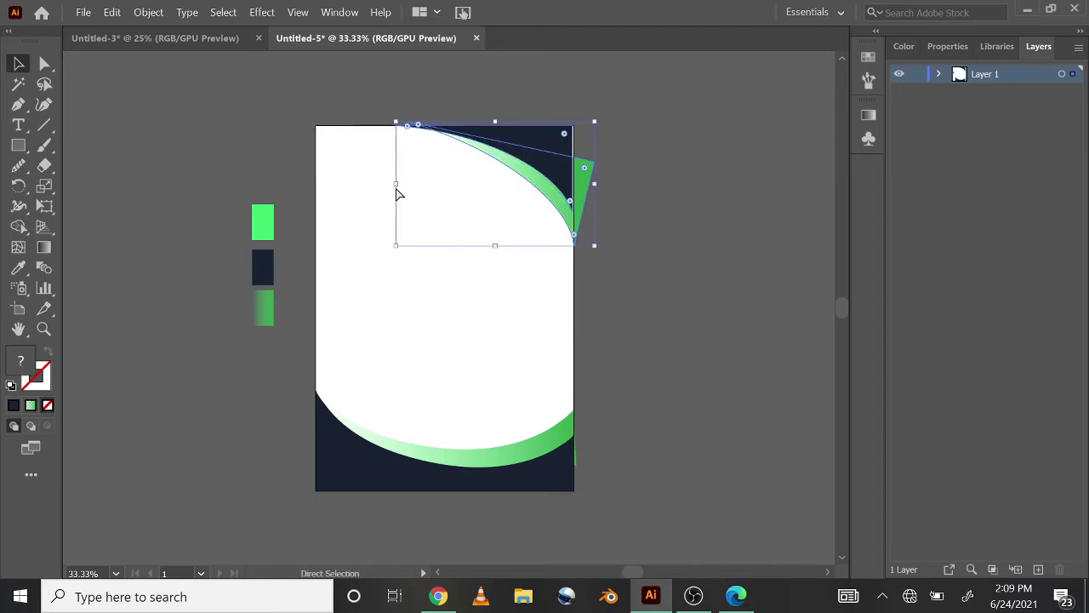
{"action": "left_click", "coordinate": [211, 130]}
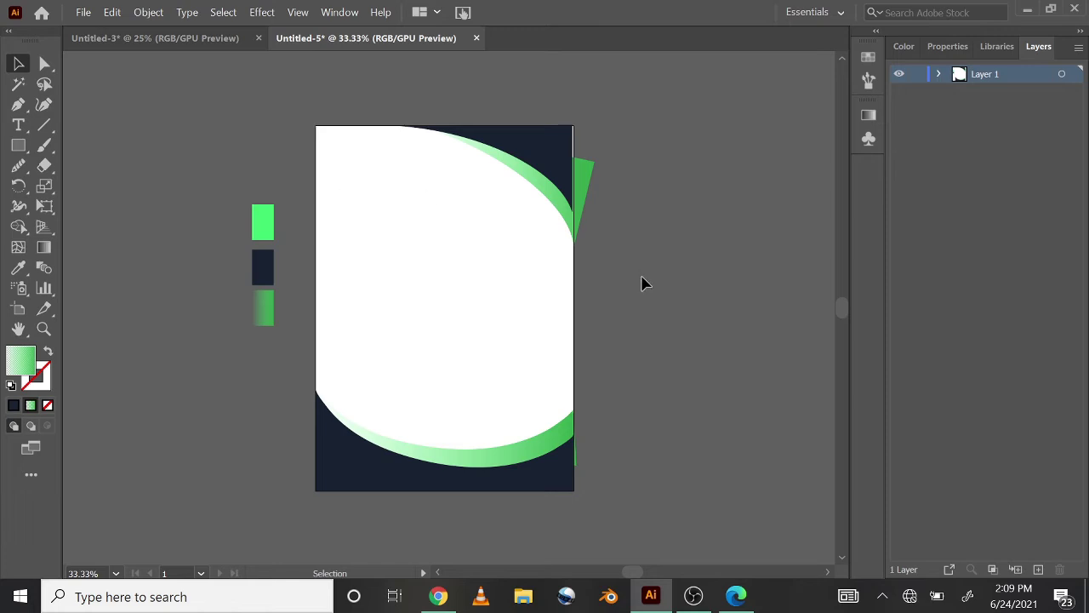
- Stretch both header shapes to the right so they extend slightly past the artboard's right edge
{"action": "left_click_drag", "start_coordinate": [644, 284], "coordinate": [520, 119]}
{"action": "mouse_move", "coordinate": [599, 185]}
{"action": "left_mouse_down"}
{"action": "mouse_move", "coordinate": [589, 182]}
{"action": "mouse_move", "coordinate": [600, 186]}
{"action": "left_mouse_up"}
{"action": "left_click", "coordinate": [706, 257]}
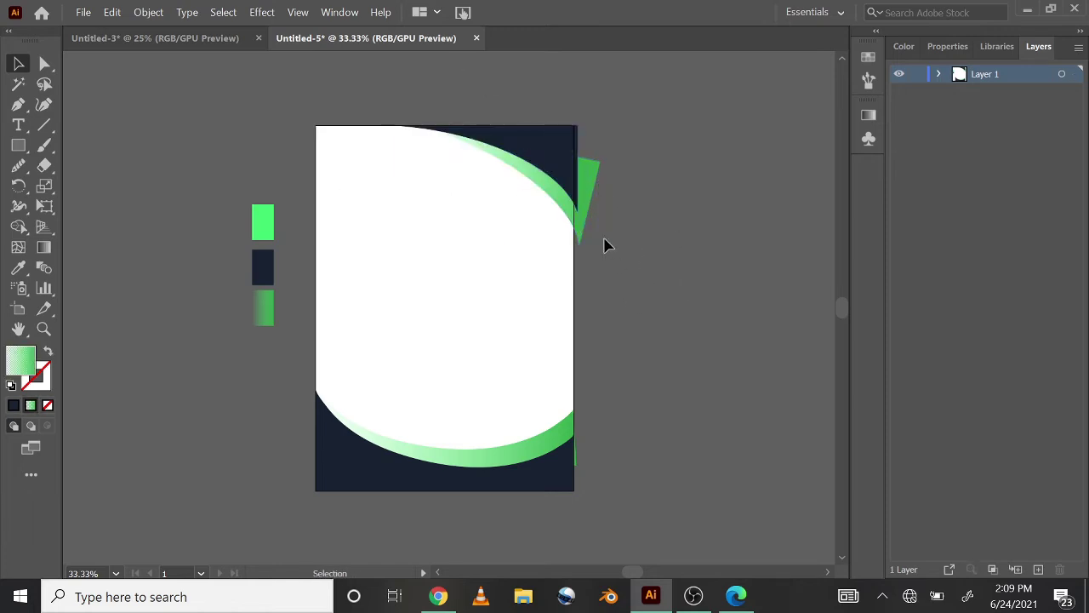
{"action": "left_click", "coordinate": [576, 197]}
{"action": "left_click", "coordinate": [212, 171]}
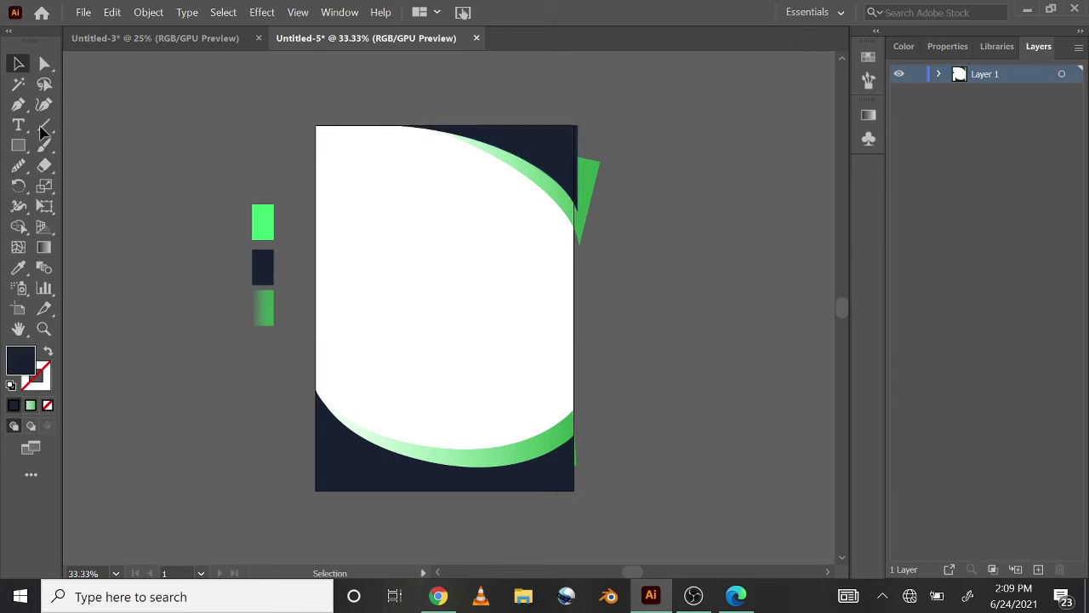
- Draw a wide navy rectangle from the artboard's left edge below its top, spanning nearly half the page width
{"action": "left_click", "coordinate": [17, 148]}
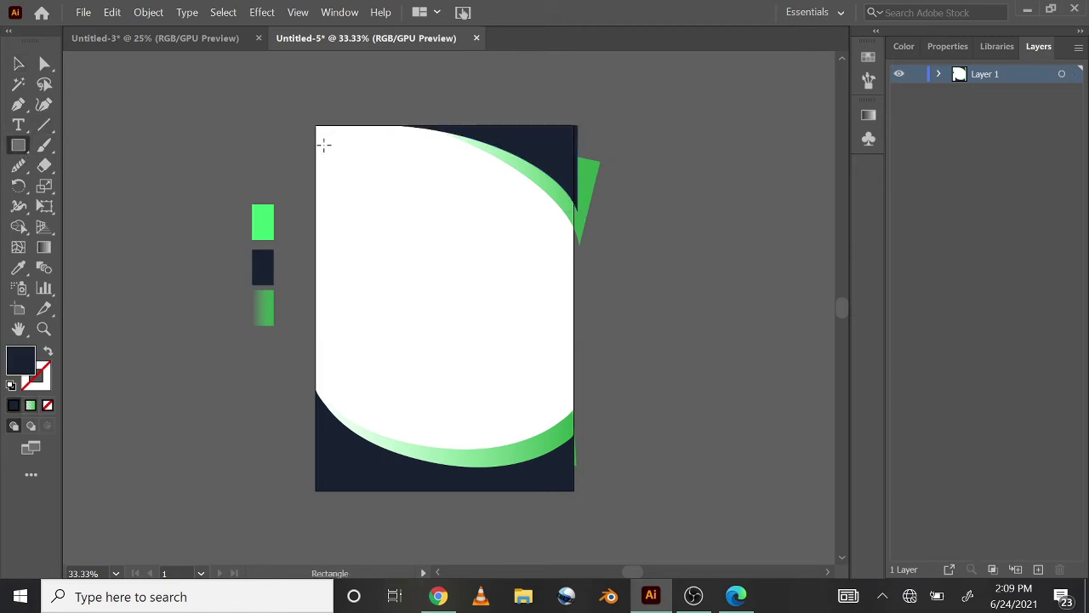
{"action": "left_click_drag", "start_coordinate": [318, 147], "coordinate": [441, 188]}
{"action": "left_click", "coordinate": [14, 64]}
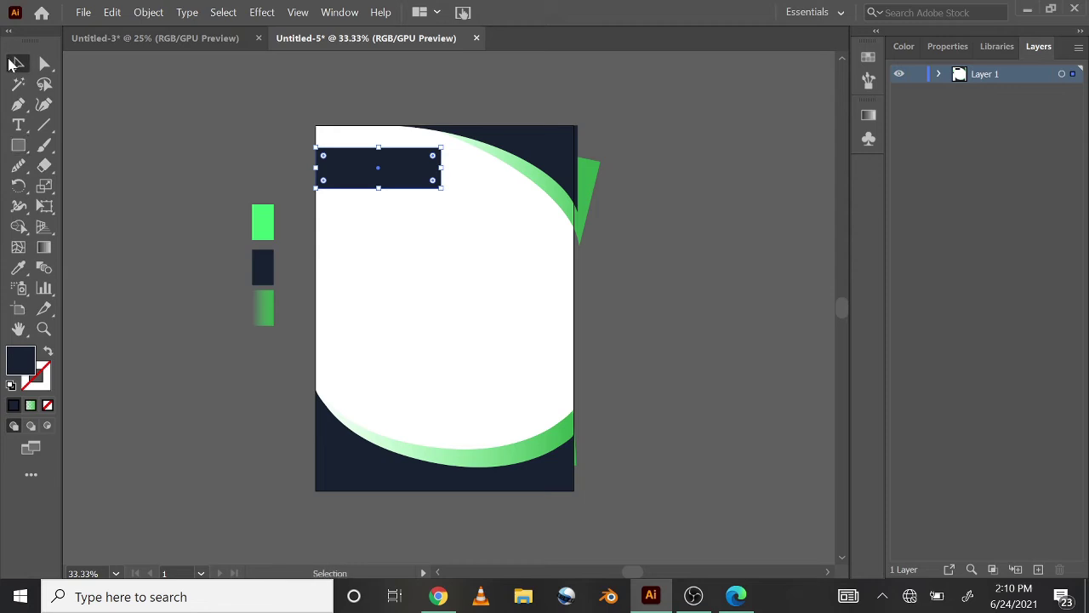
- Slightly reduce the height of the navy rectangle near the top of the page
{"action": "left_click_drag", "start_coordinate": [380, 188], "coordinate": [380, 183]}
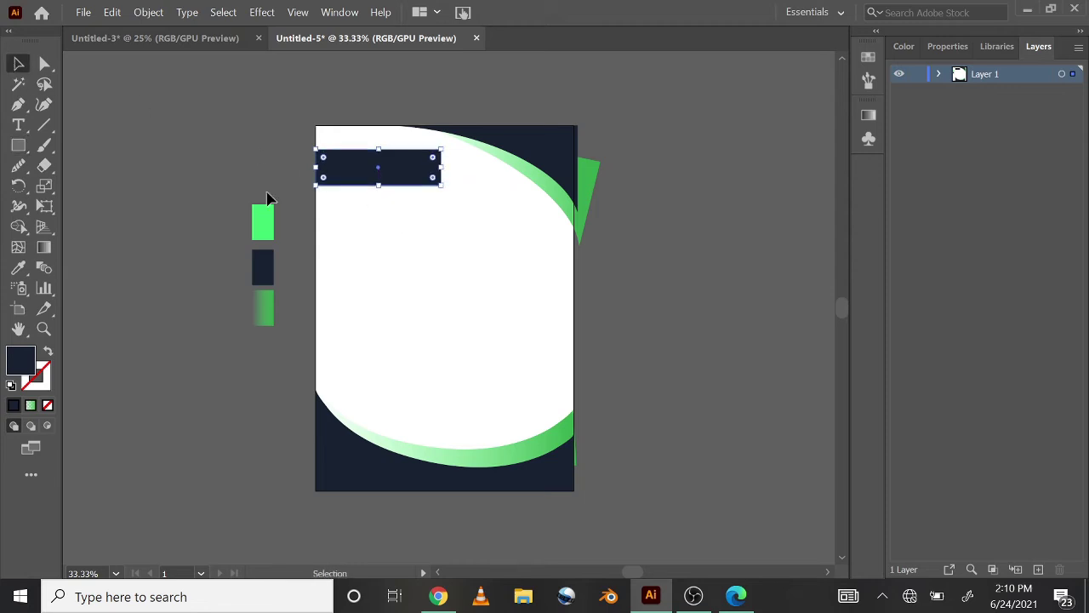
{"action": "left_click", "coordinate": [212, 133]}
{"action": "left_click", "coordinate": [379, 189]}
- Slant the right end of the navy rectangle by moving its lower-right corner point inward to the left
{"action": "key", "text": "ctrl+equal"}
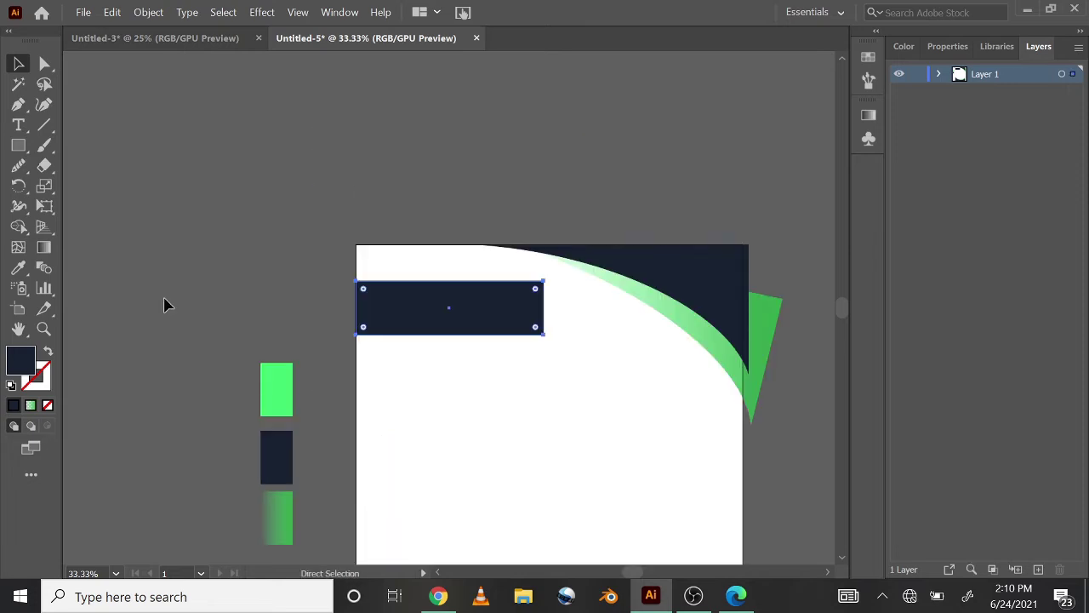
{"action": "left_click", "coordinate": [44, 63]}
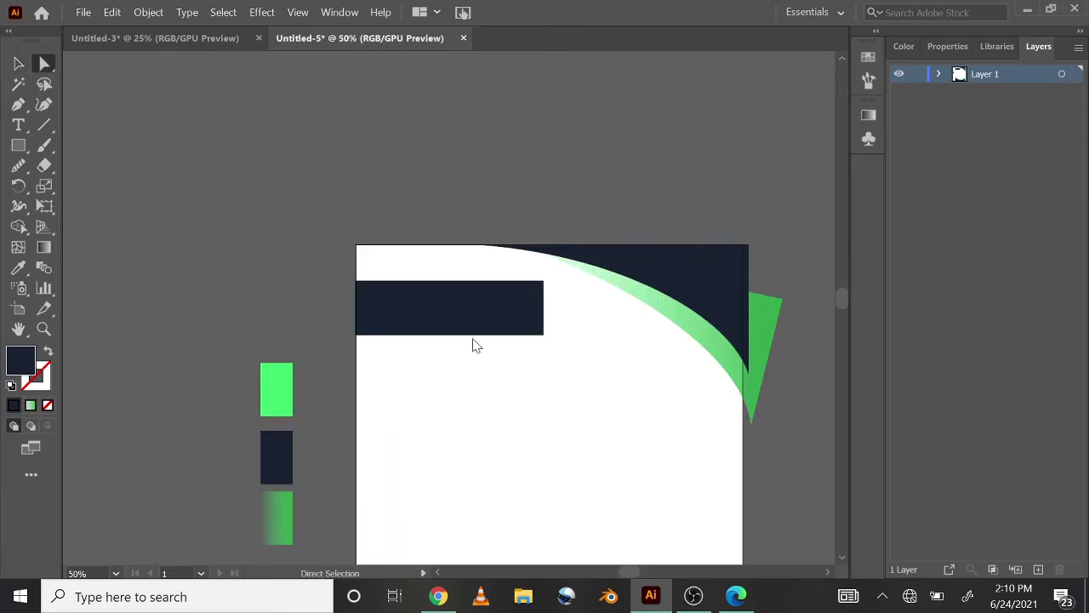
{"action": "key", "text": "ctrl+0"}
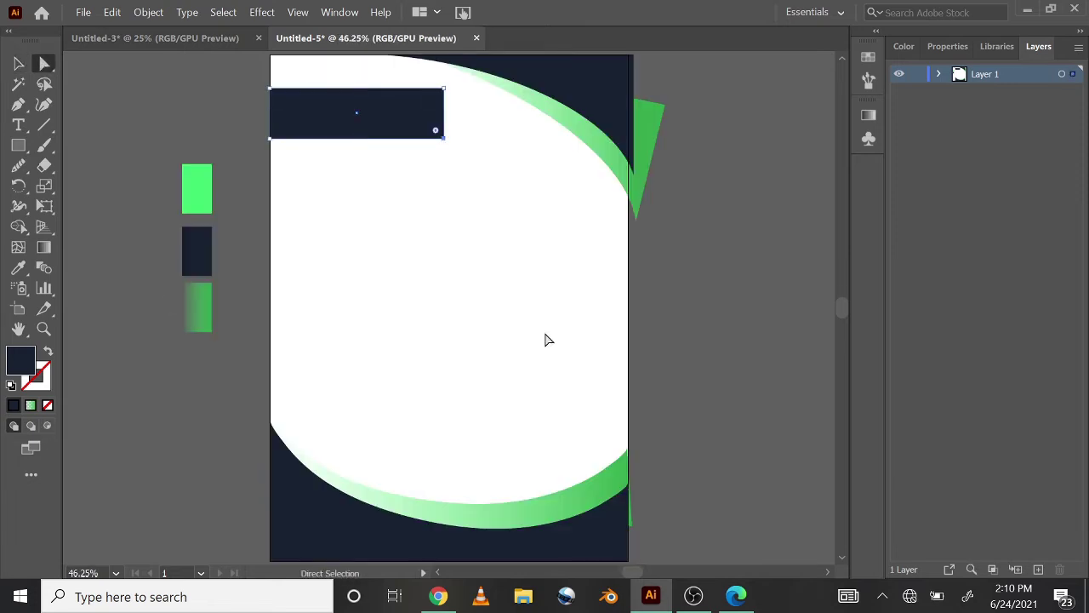
{"action": "left_click_drag", "start_coordinate": [443, 137], "coordinate": [418, 140]}
{"action": "left_click", "coordinate": [18, 63]}
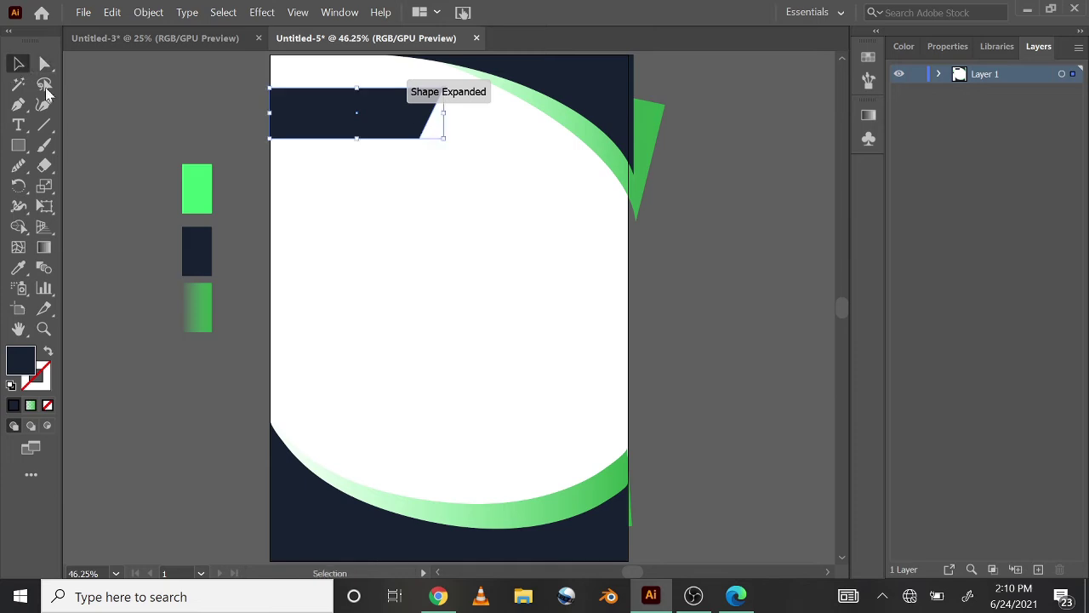
- Draw a four-cornered bright green shape with the Pen tool, filling the slanted notch and overlapping the navy banner's right end
{"action": "left_click", "coordinate": [196, 176]}
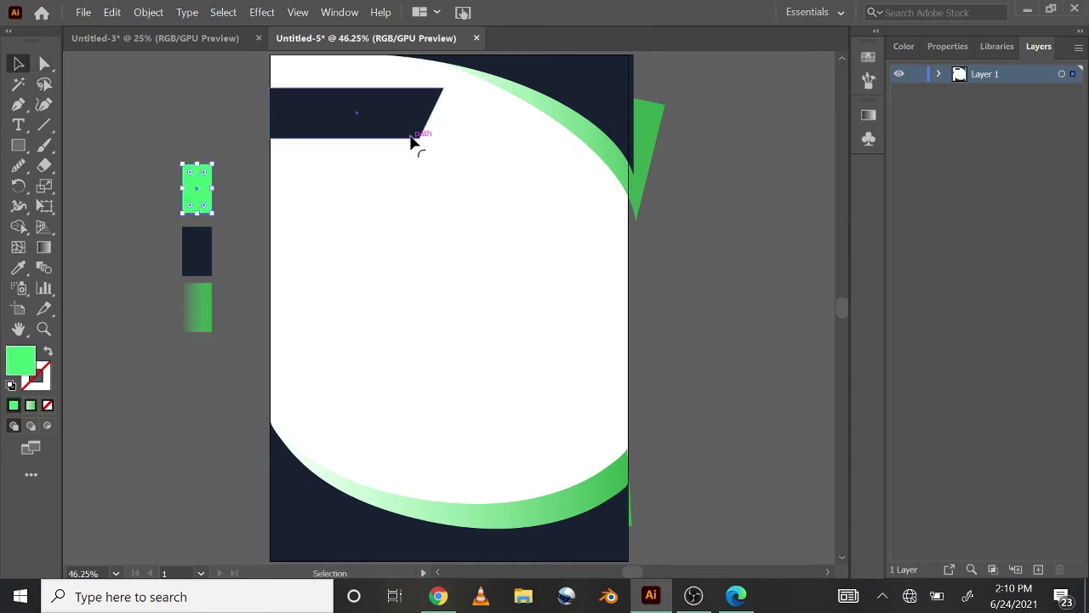
{"action": "left_click", "coordinate": [122, 139]}
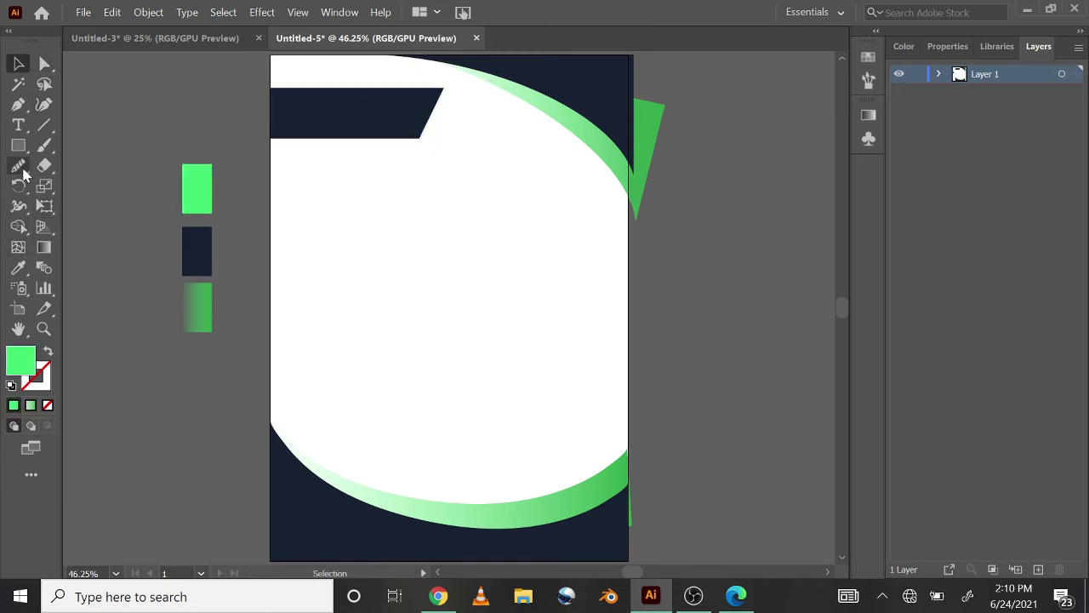
{"action": "left_click", "coordinate": [19, 104]}
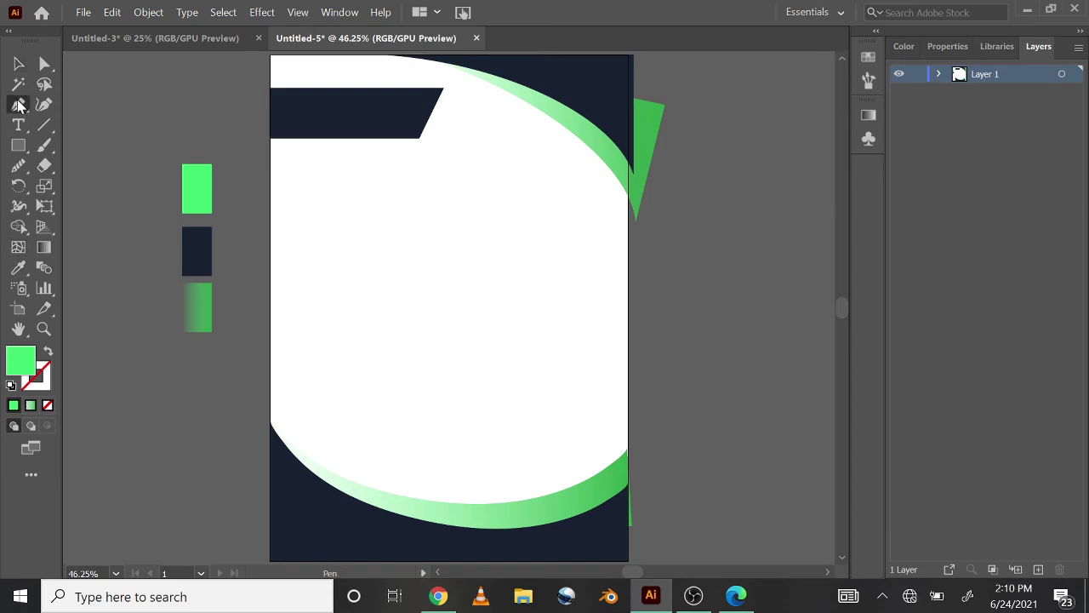
{"action": "left_click", "coordinate": [443, 89]}
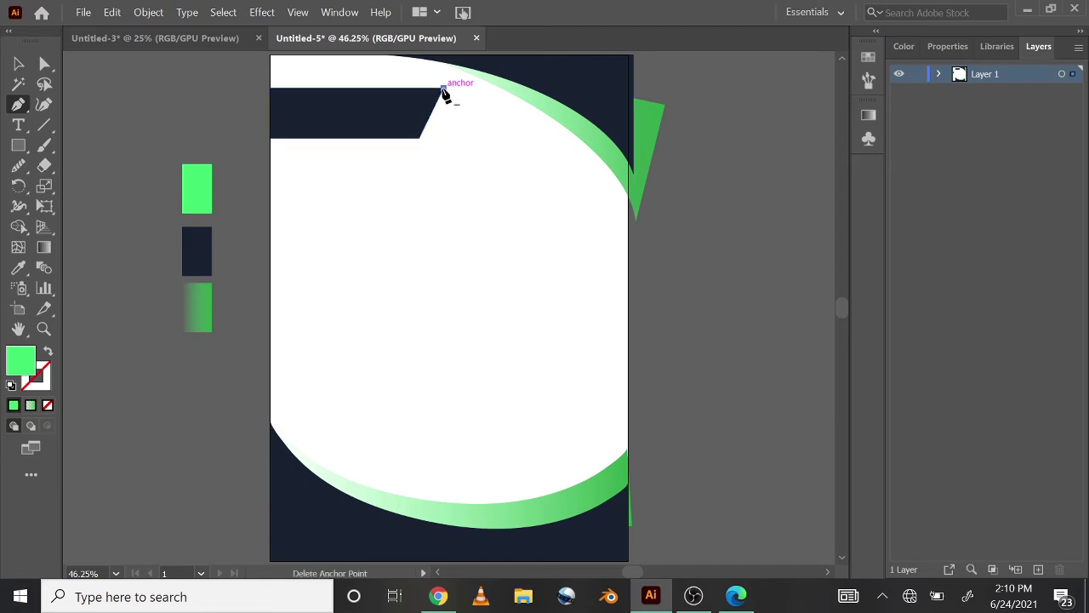
{"action": "left_click", "coordinate": [443, 139]}
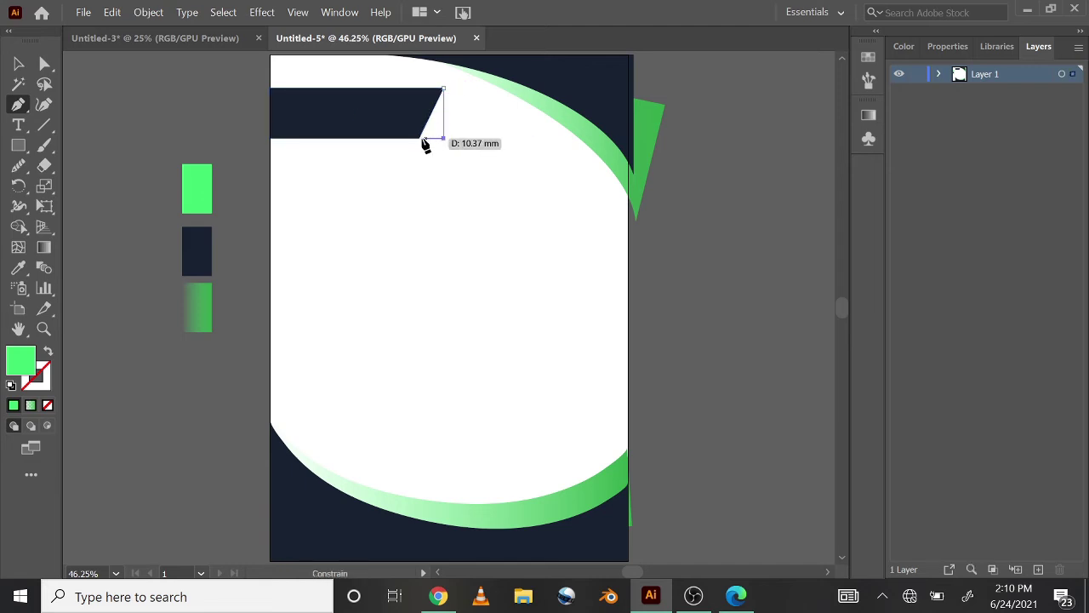
{"action": "left_click", "coordinate": [418, 138]}
{"action": "left_click", "coordinate": [403, 111]}
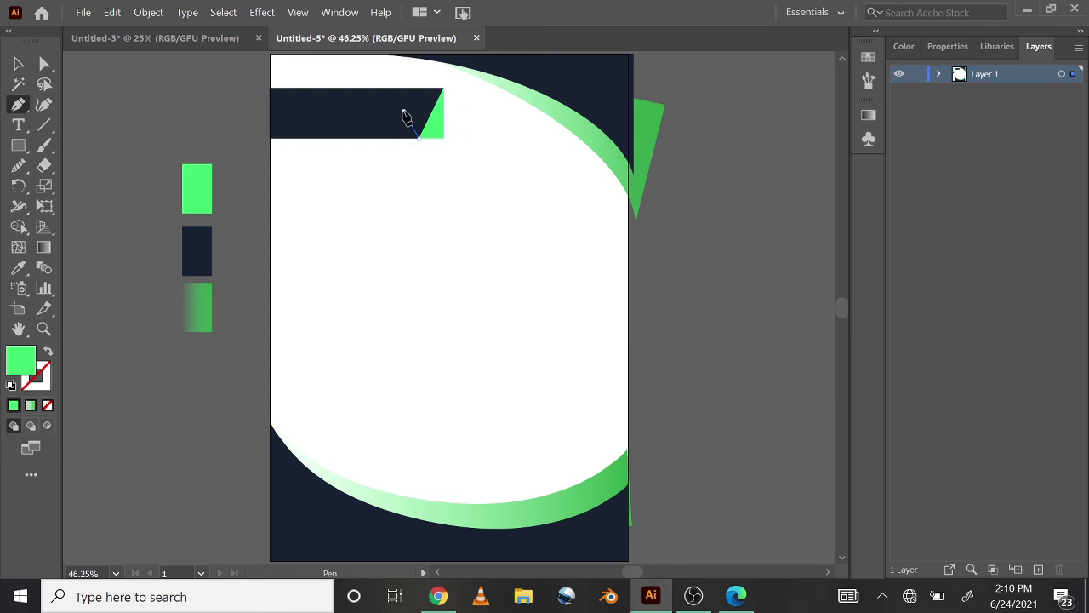
{"action": "left_click", "coordinate": [443, 89]}
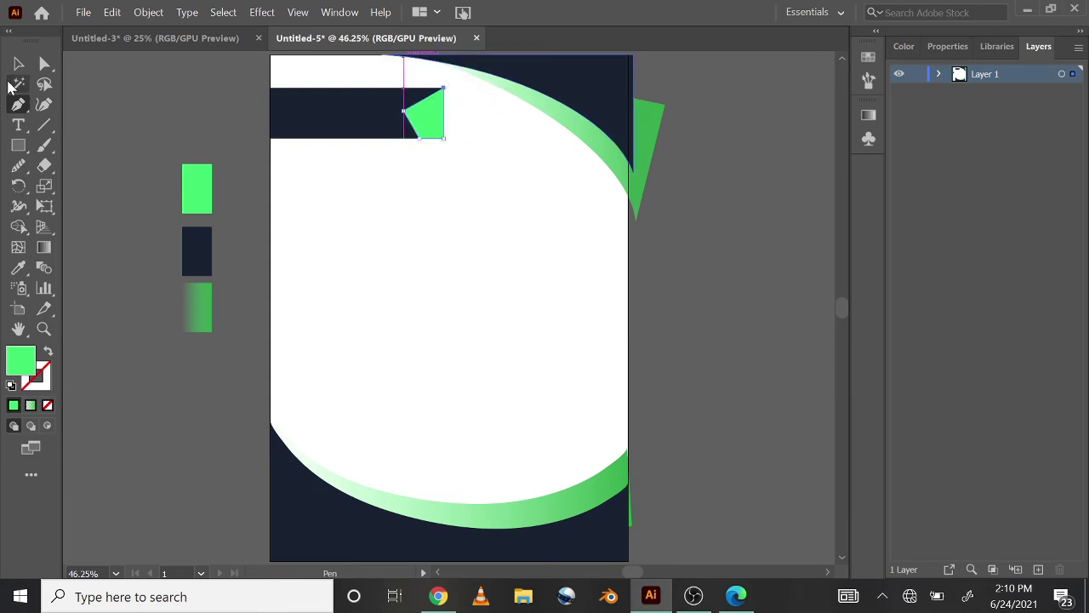
- Send the green shape behind the navy banner and fill it with the green gradient from the sample swatch
{"action": "left_click", "coordinate": [19, 64]}
{"action": "right_click", "coordinate": [423, 114]}
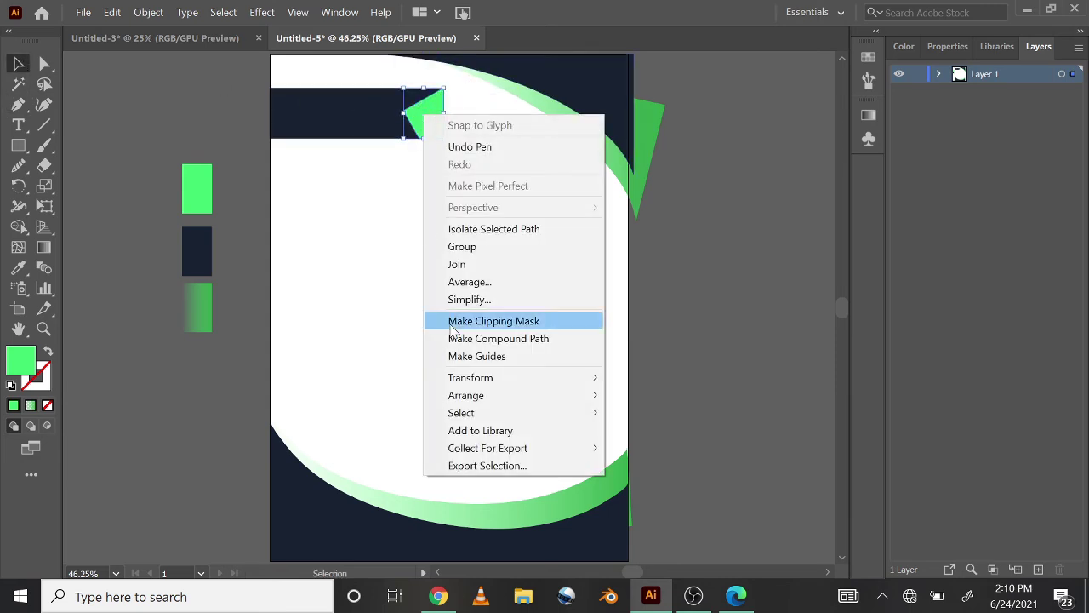
{"action": "mouse_move", "coordinate": [451, 394]}
{"action": "left_click", "coordinate": [365, 451]}
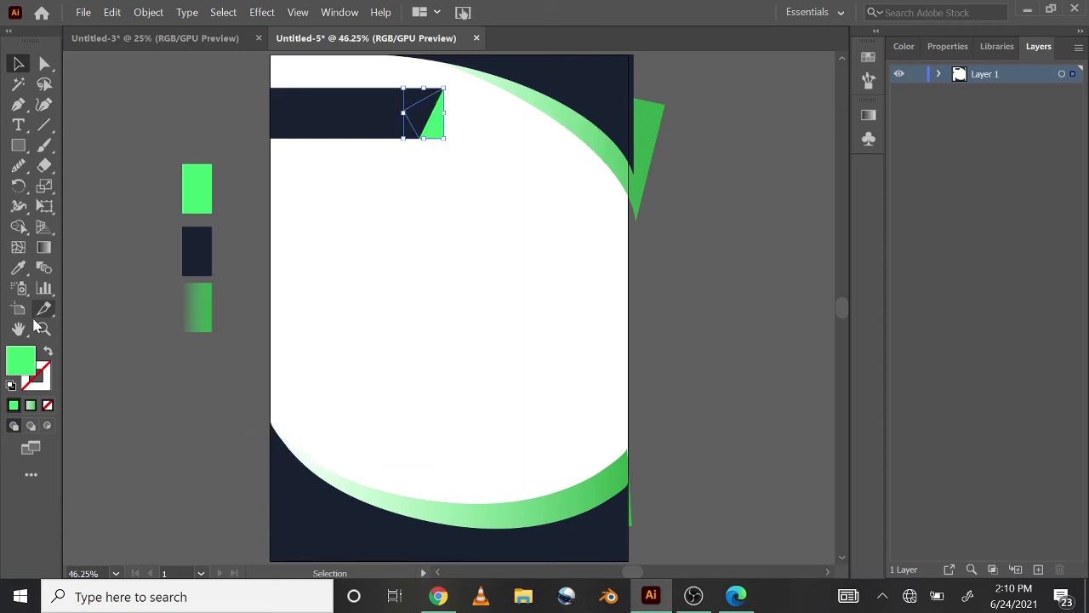
{"action": "left_click", "coordinate": [19, 267]}
{"action": "left_click", "coordinate": [189, 296]}
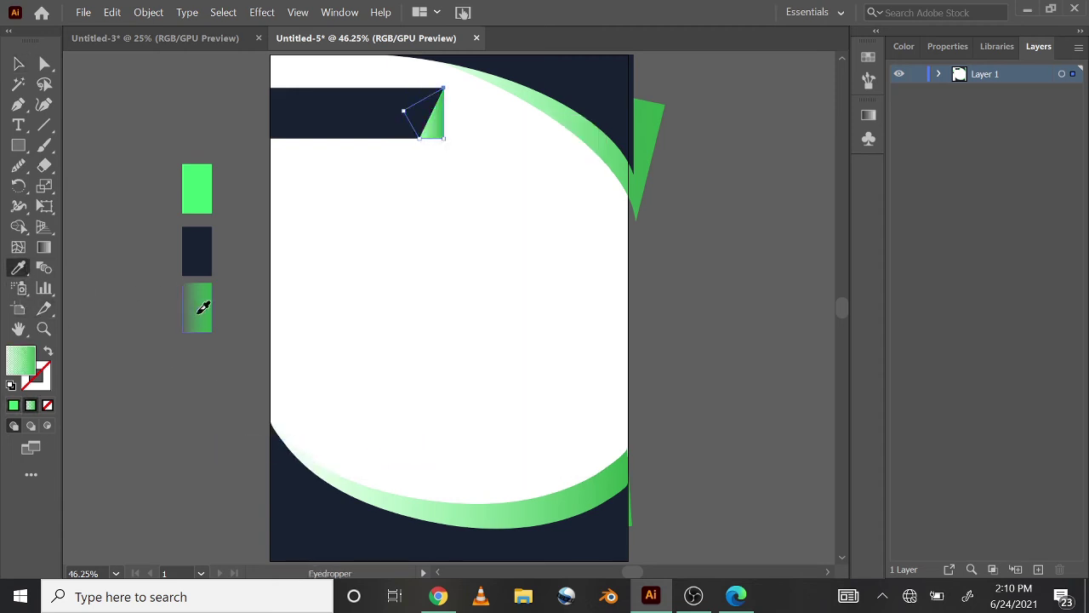
- Redirect the corner shape's gradient diagonally so it runs from white at the outer right edge to dark green beside the navy slant
{"action": "left_click", "coordinate": [19, 63]}
{"action": "key", "text": "a"}
{"action": "key", "text": "ctrl+plus"}
{"action": "key", "text": "ctrl+plus"}
{"action": "key", "text": "ctrl+plus"}
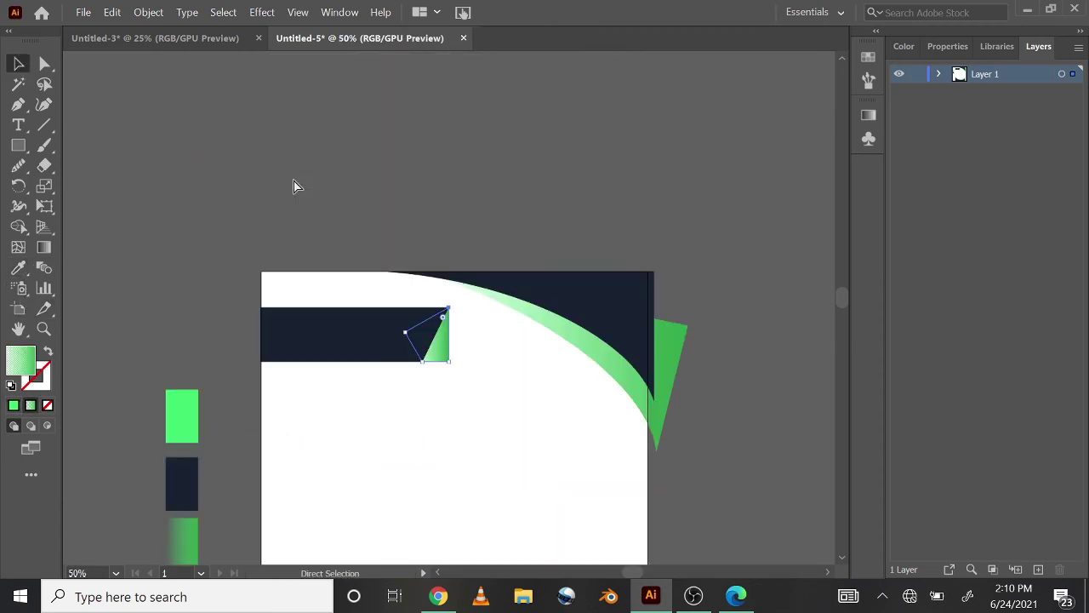
{"action": "left_click", "coordinate": [43, 246]}
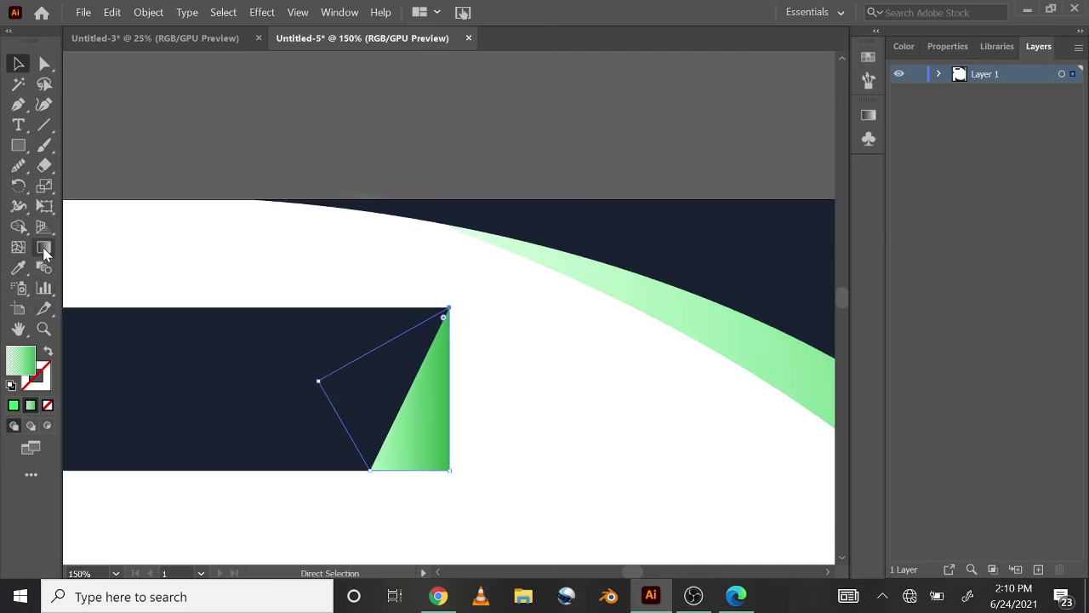
{"action": "mouse_move", "coordinate": [452, 423]}
{"action": "left_mouse_down"}
{"action": "mouse_move", "coordinate": [404, 414]}
{"action": "mouse_move", "coordinate": [400, 395]}
{"action": "mouse_move", "coordinate": [386, 415]}
{"action": "mouse_move", "coordinate": [401, 388]}
{"action": "left_mouse_up"}
{"action": "left_click", "coordinate": [19, 64]}
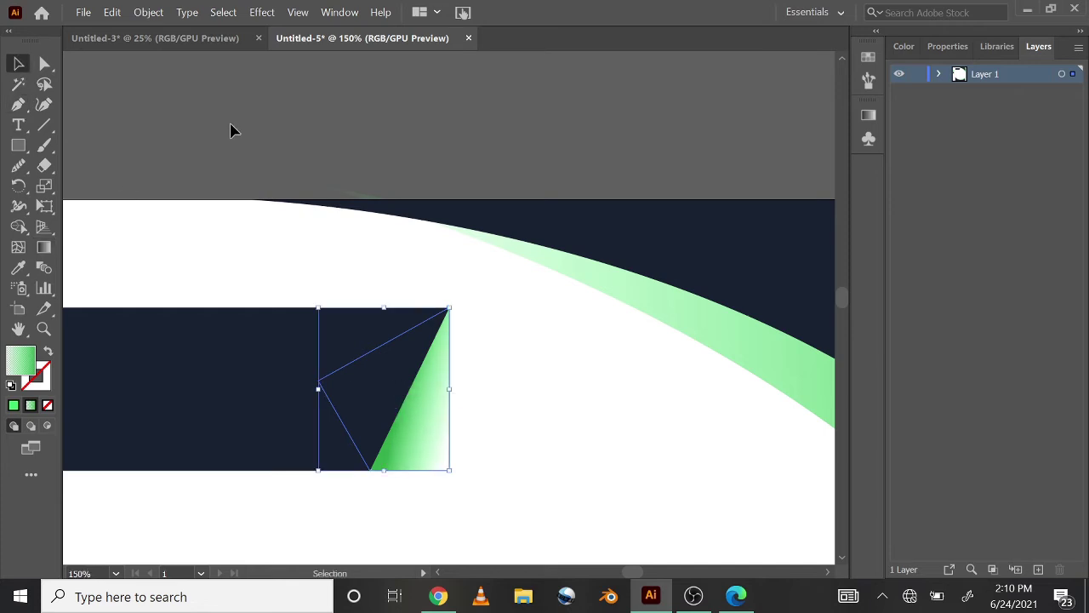
{"action": "left_click", "coordinate": [232, 130]}
- Add the text "Company Name" on the empty canvas beside the artboard
{"action": "key", "text": "ctrl+minus"}
{"action": "key", "text": "ctrl+minus"}
{"action": "key", "text": "ctrl+minus"}
{"action": "key", "text": "ctrl+plus"}
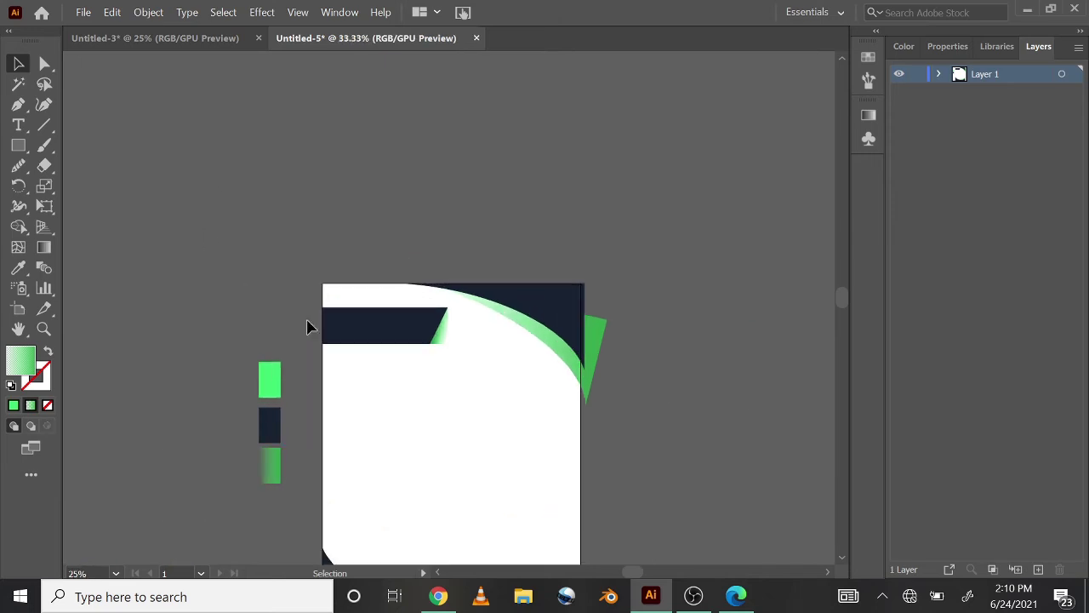
{"action": "left_click", "coordinate": [19, 126]}
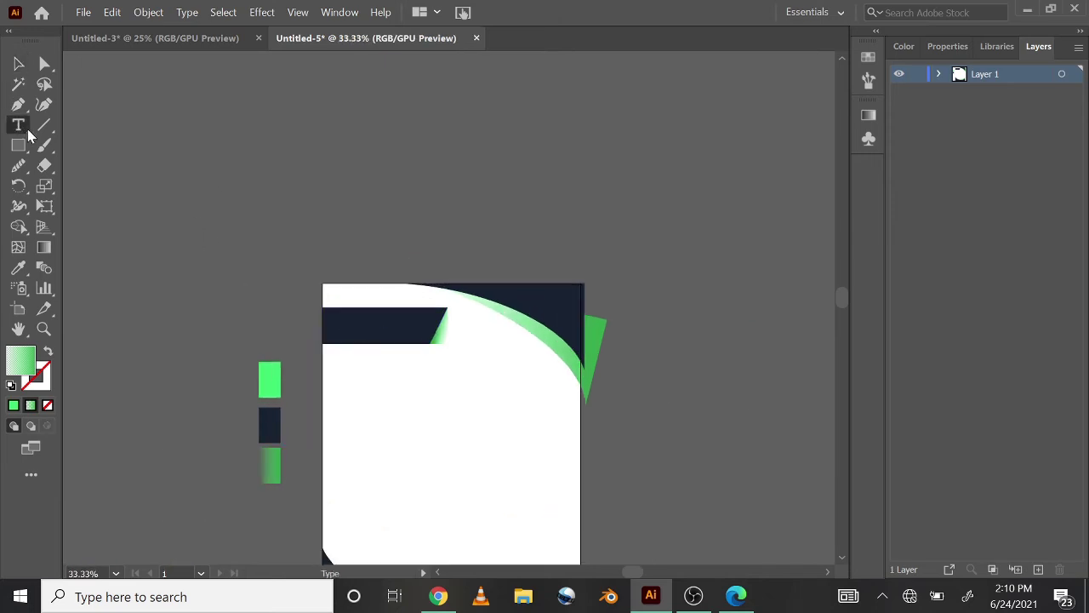
{"action": "left_click", "coordinate": [149, 289]}
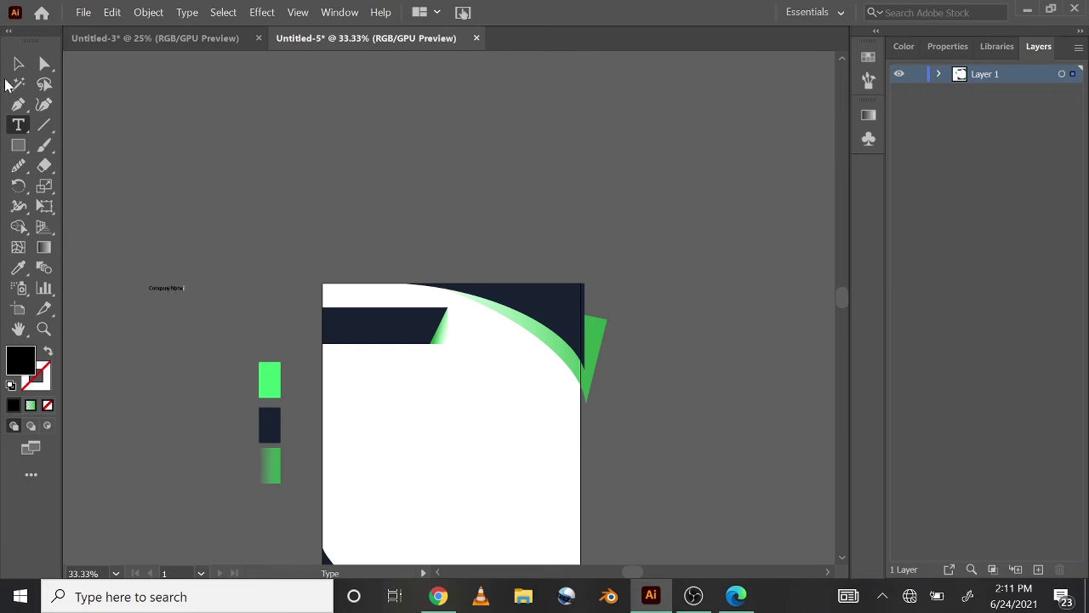
{"action": "key", "text": "Escape"}
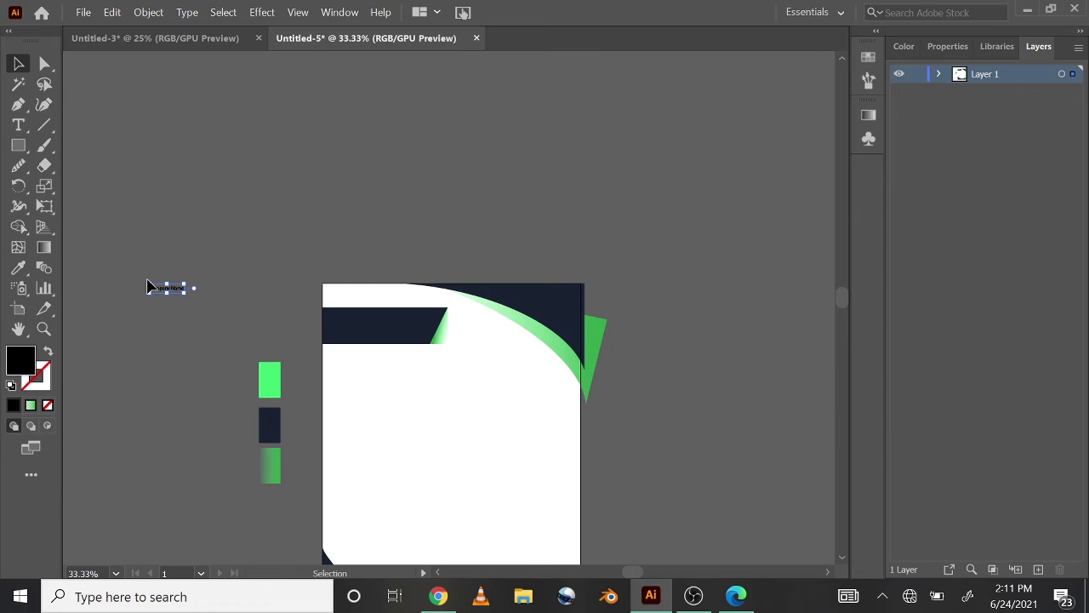
- Move the "Company Name" text onto the navy banner and scale it to fit inside, left of the slanted end
{"action": "left_click_drag", "start_coordinate": [148, 288], "coordinate": [377, 335]}
{"action": "key", "text": "ctrl+plus"}
{"action": "key", "text": "ctrl+plus"}
{"action": "key", "text": "ctrl+plus"}
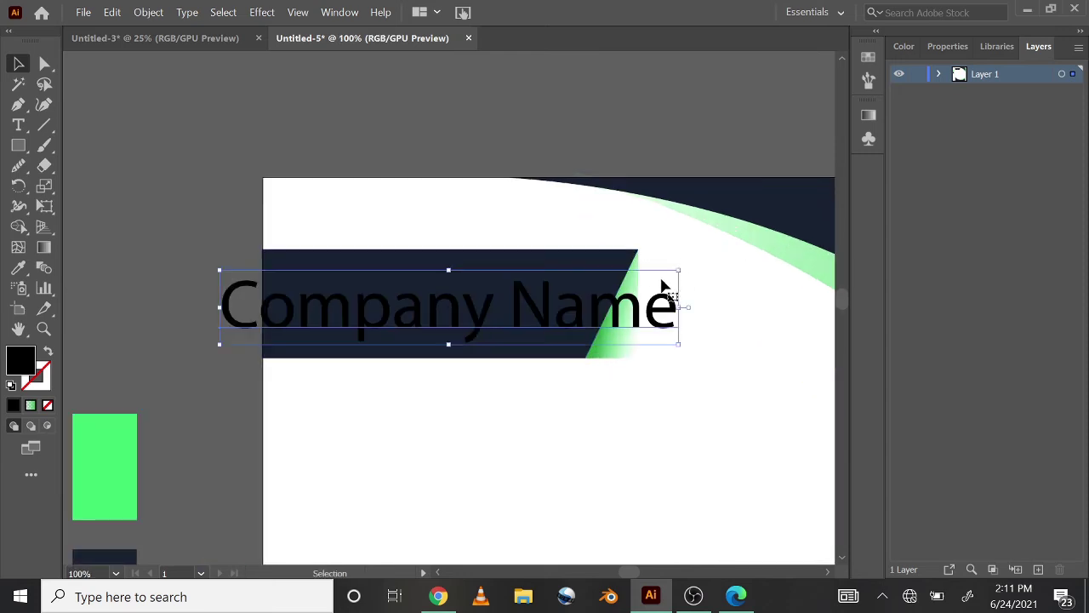
{"action": "left_click_drag", "start_coordinate": [680, 272], "coordinate": [639, 287]}
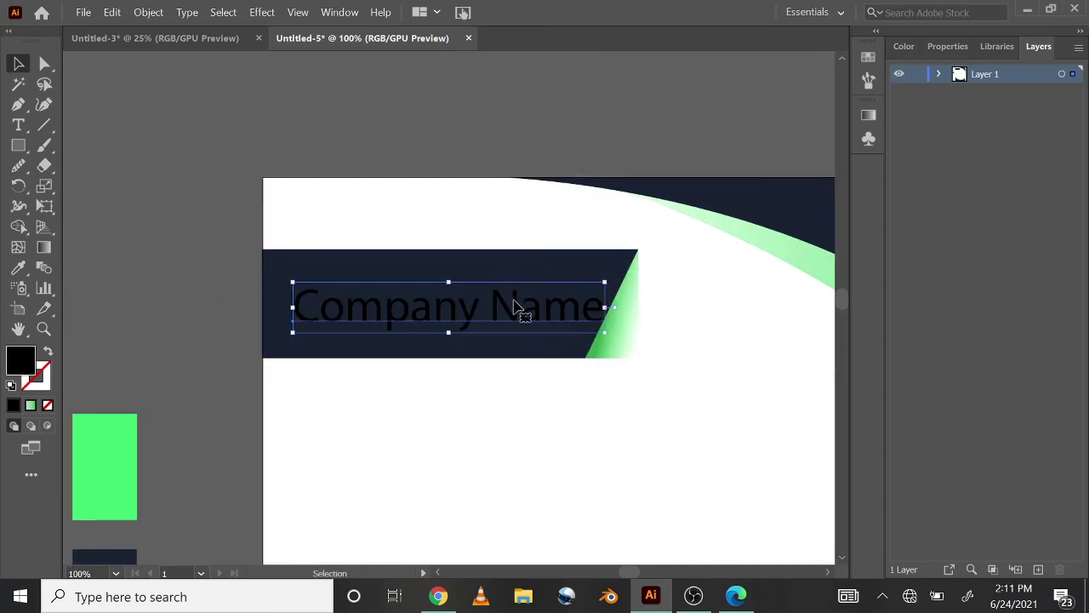
{"action": "left_click_drag", "start_coordinate": [505, 312], "coordinate": [483, 311]}
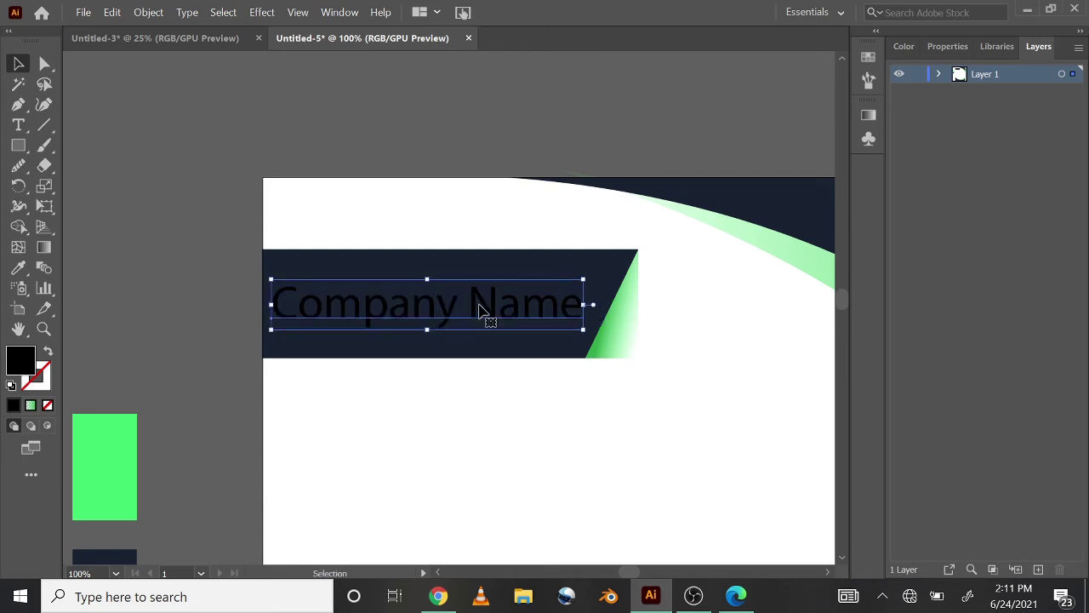
- Colour the "Company Name" text white by sampling the page background
{"action": "left_click", "coordinate": [18, 269]}
{"action": "left_click", "coordinate": [374, 396]}
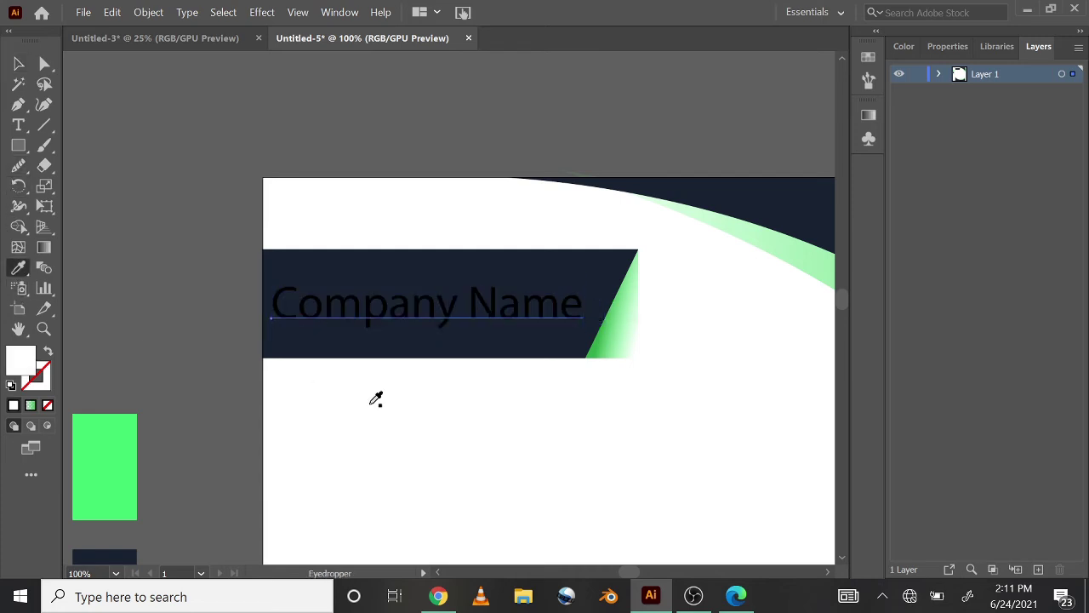
{"action": "left_click", "coordinate": [145, 250]}
- Draw a horizontal line about 33 mm long on the white page area just below the company name banner
{"action": "key", "text": "ctrl+minus"}
{"action": "key", "text": "ctrl+minus"}
{"action": "key", "text": "ctrl+minus"}
{"action": "key", "text": "ctrl+minus"}
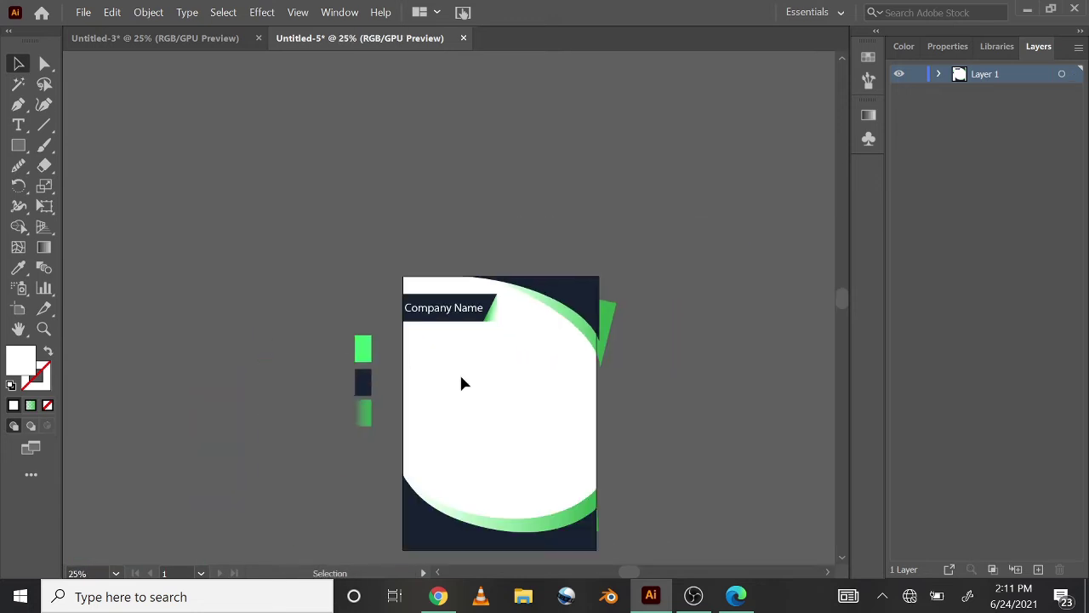
{"action": "left_click", "coordinate": [47, 123]}
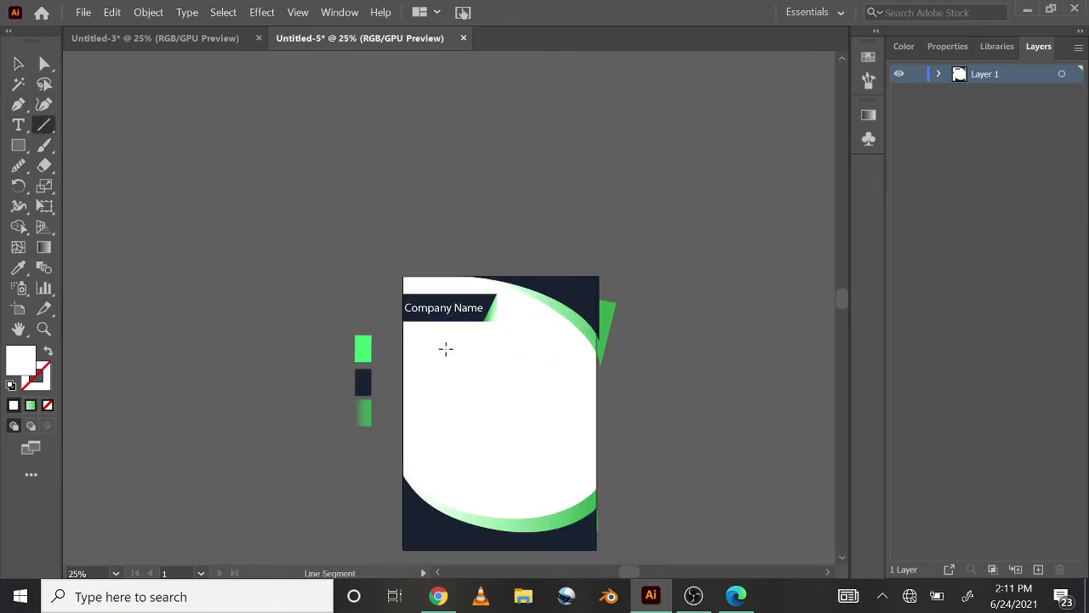
{"action": "key", "text": "ctrl+plus"}
{"action": "scroll", "coordinate": [842, 308], "scroll_direction": "down", "scroll_amount": 3}
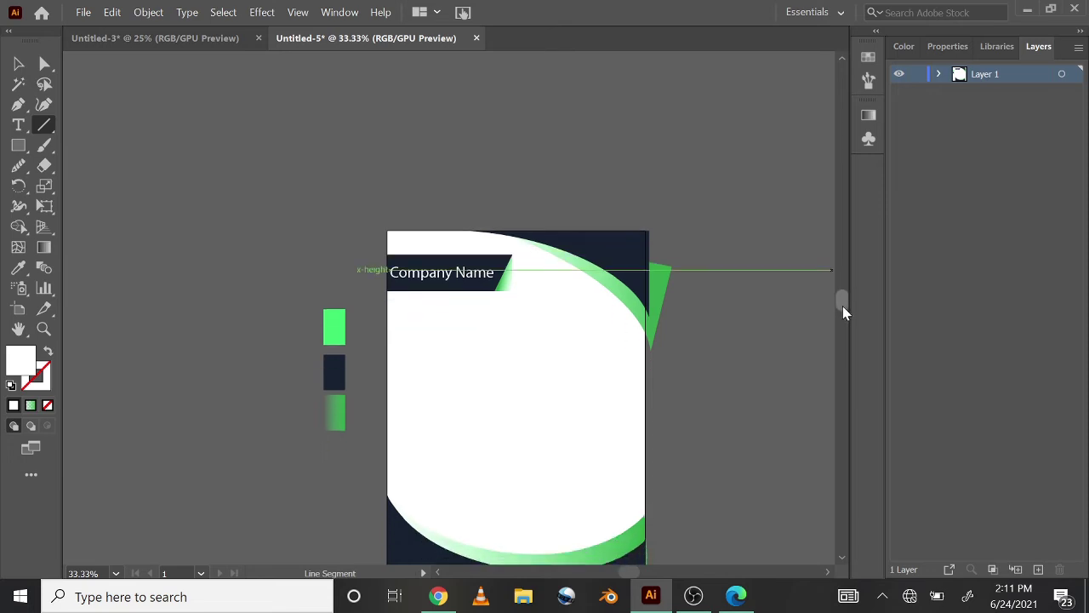
{"action": "key", "text": "ctrl+plus"}
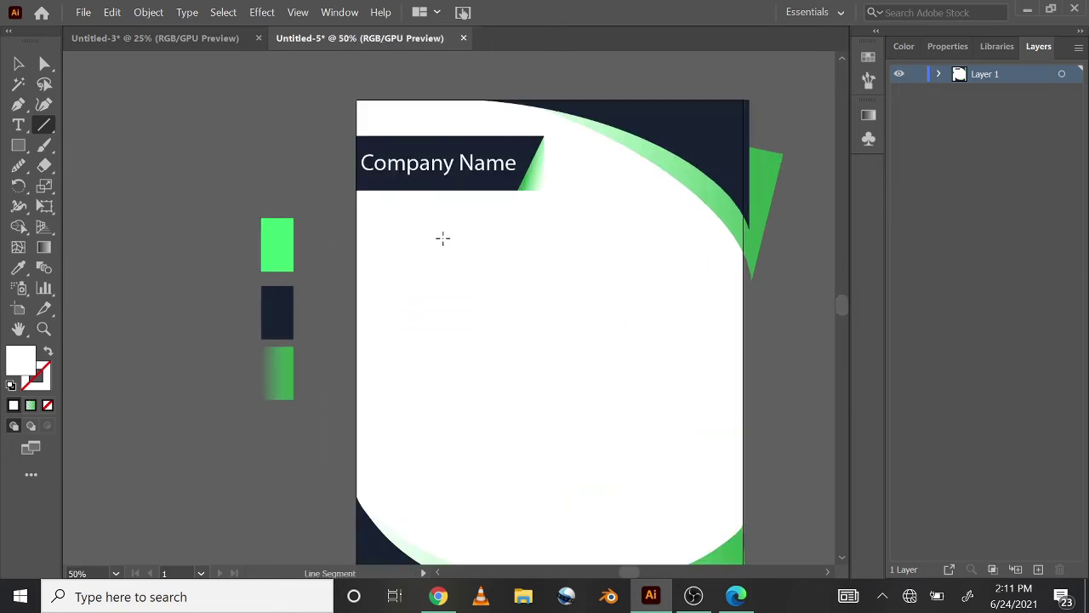
{"action": "left_click_drag", "start_coordinate": [443, 236], "coordinate": [504, 235]}
{"action": "key", "text": "v"}
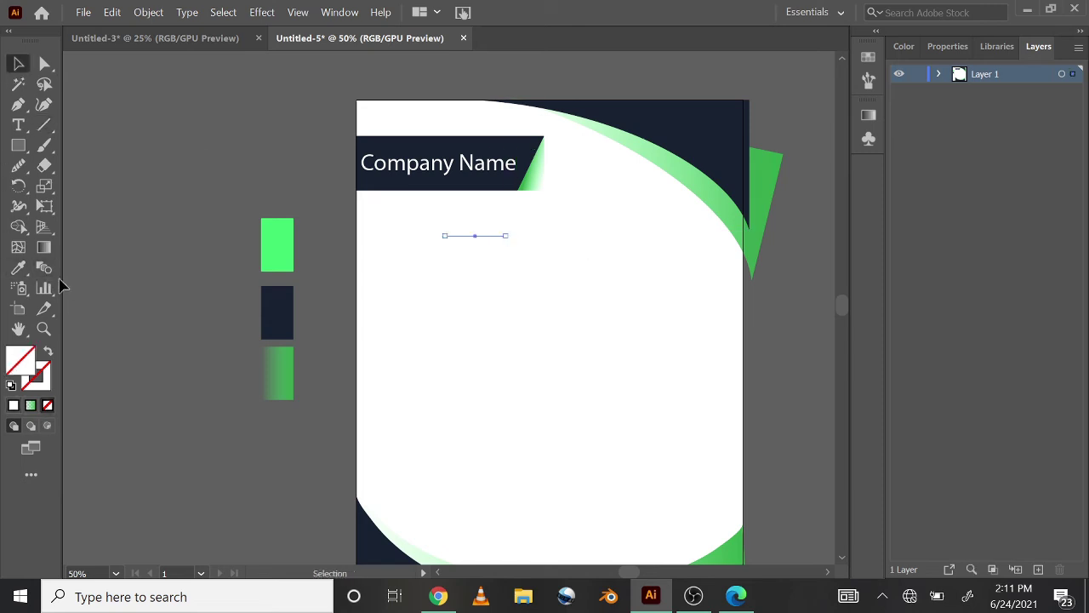
- Give the short line the navy swatch colour as its stroke with no fill, and set the stroke weight to 2 pt
{"action": "left_click", "coordinate": [18, 267]}
{"action": "left_click", "coordinate": [282, 297]}
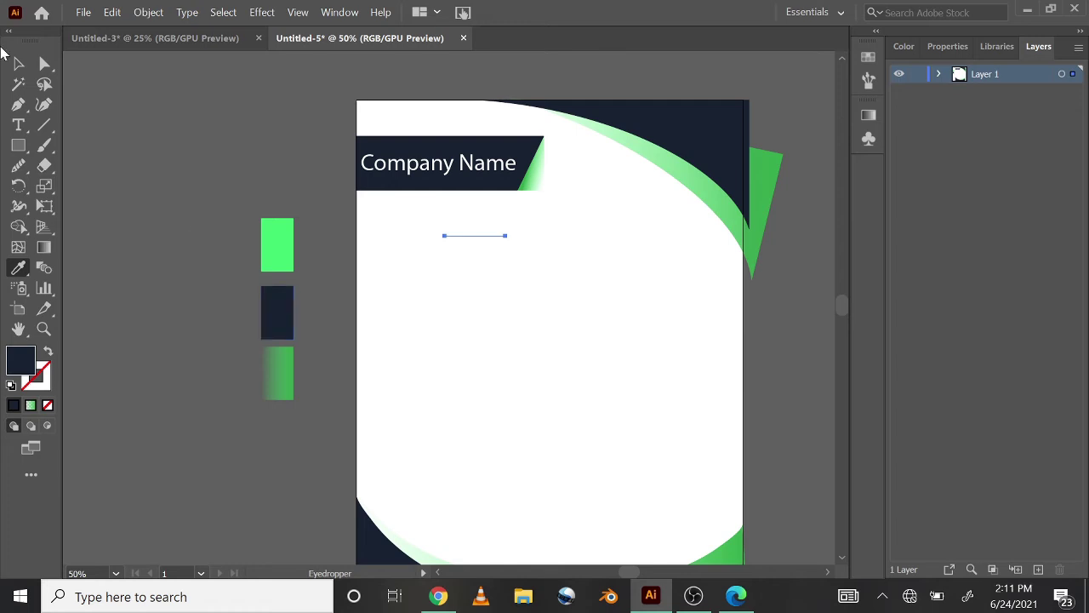
{"action": "left_click", "coordinate": [18, 63]}
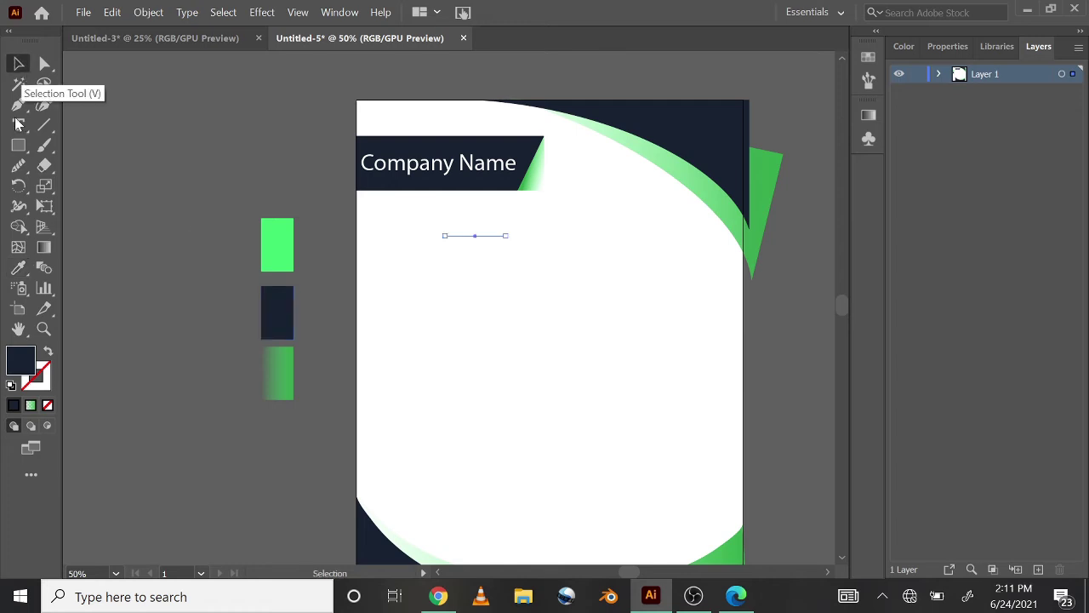
{"action": "left_click", "coordinate": [47, 355]}
{"action": "left_click", "coordinate": [951, 44]}
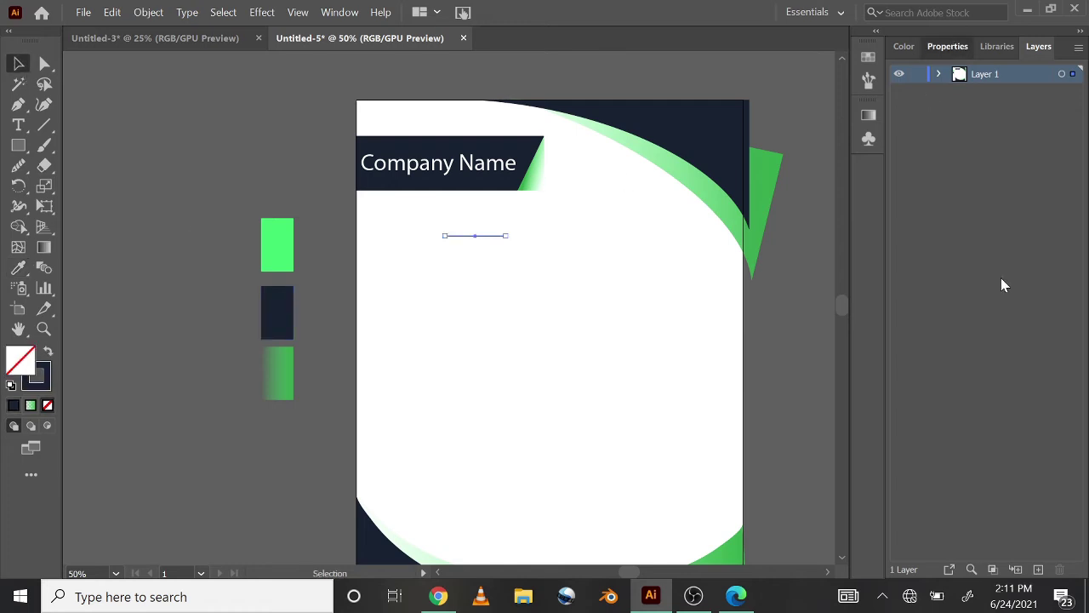
{"action": "left_click", "coordinate": [958, 256]}
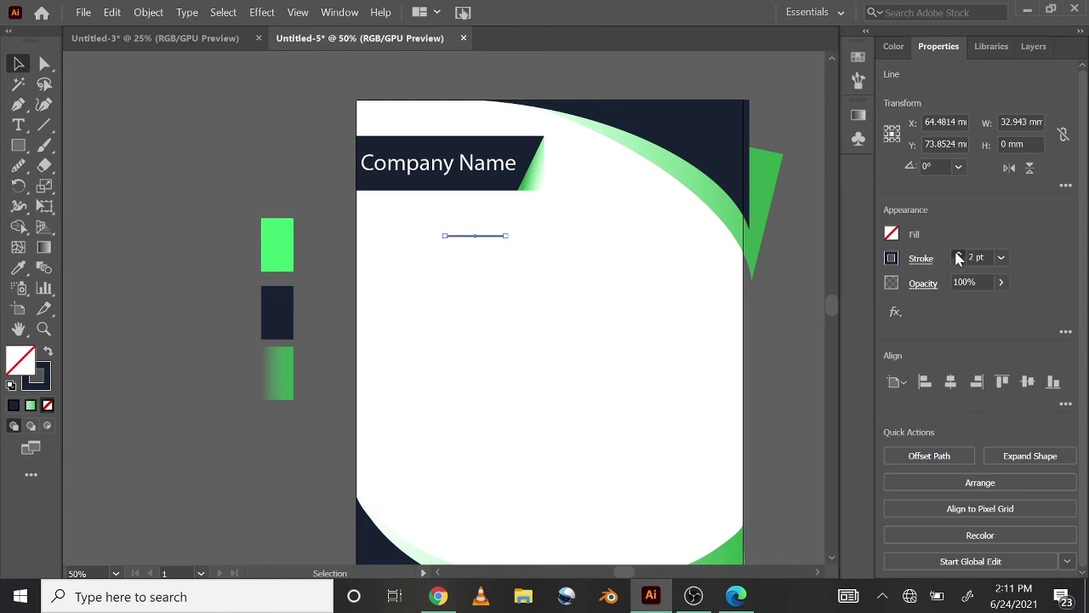
- Increase the stroke weight of the short line below the company name banner to 4 pt
{"action": "left_click", "coordinate": [958, 256]}
{"action": "left_click", "coordinate": [958, 256]}
{"action": "left_click", "coordinate": [958, 257]}
{"action": "left_click", "coordinate": [959, 262]}
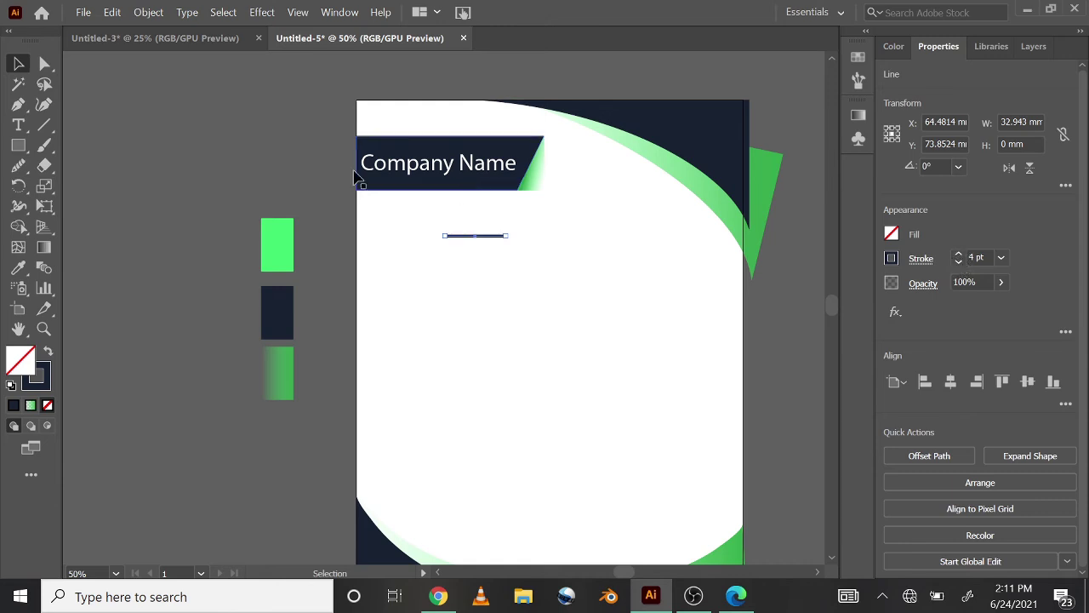
{"action": "left_click", "coordinate": [256, 159]}
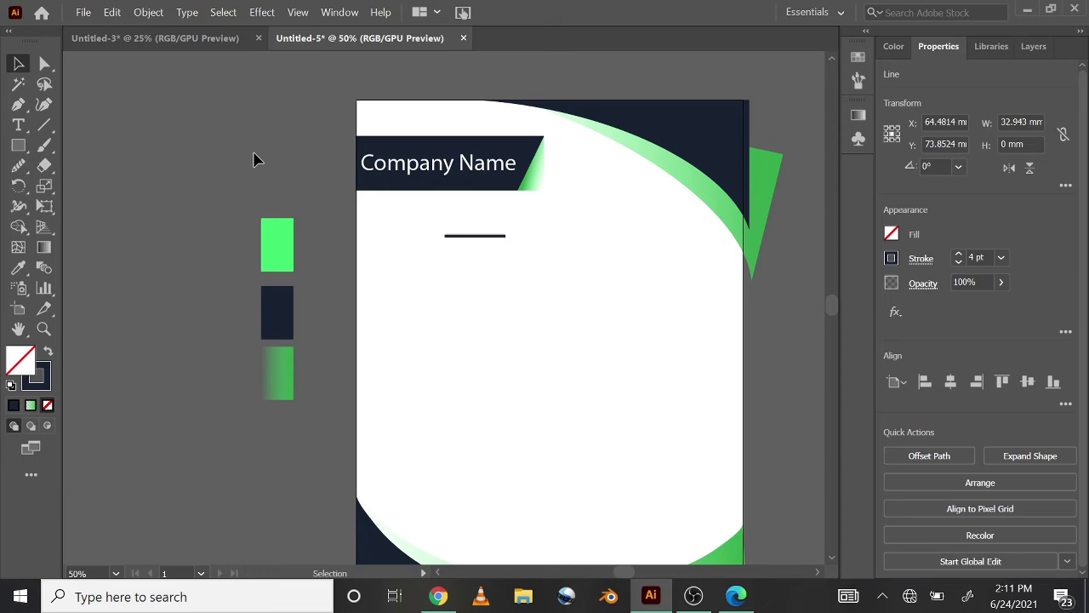
- Duplicate the short line in place, move the copy just below it and lengthen the copy to about 43 mm
{"action": "left_click", "coordinate": [466, 235]}
{"action": "left_click", "coordinate": [155, 11]}
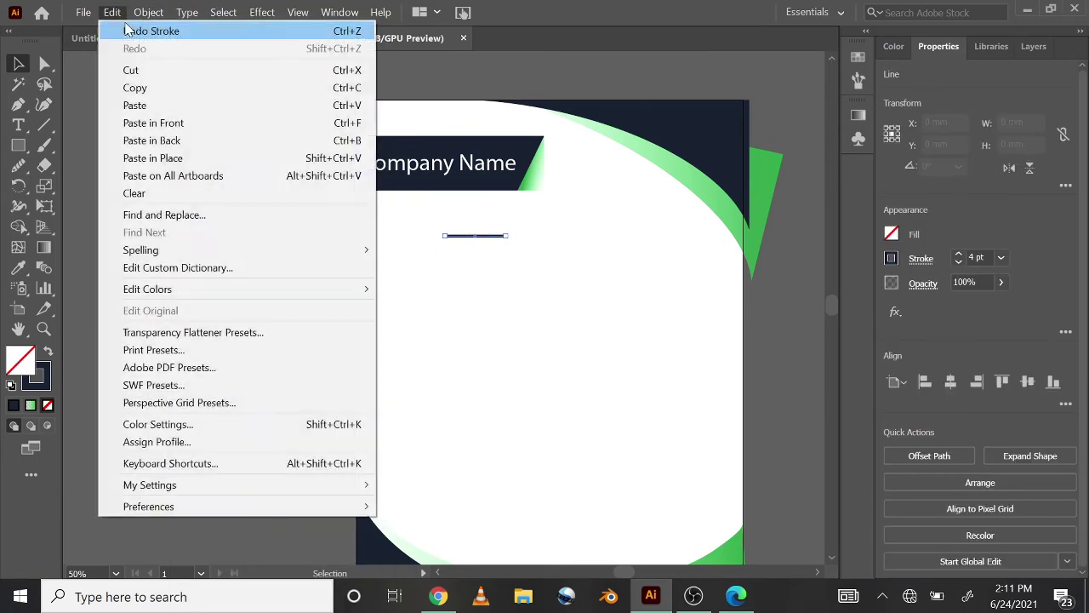
{"action": "left_click", "coordinate": [111, 12]}
{"action": "left_click", "coordinate": [111, 12]}
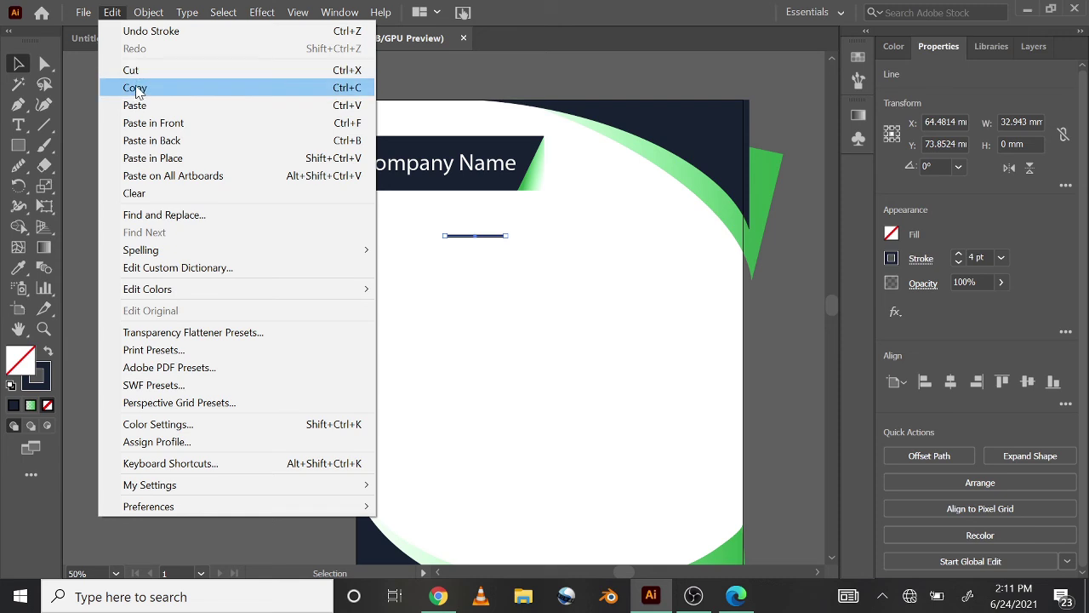
{"action": "left_click", "coordinate": [136, 89]}
{"action": "left_click", "coordinate": [113, 13]}
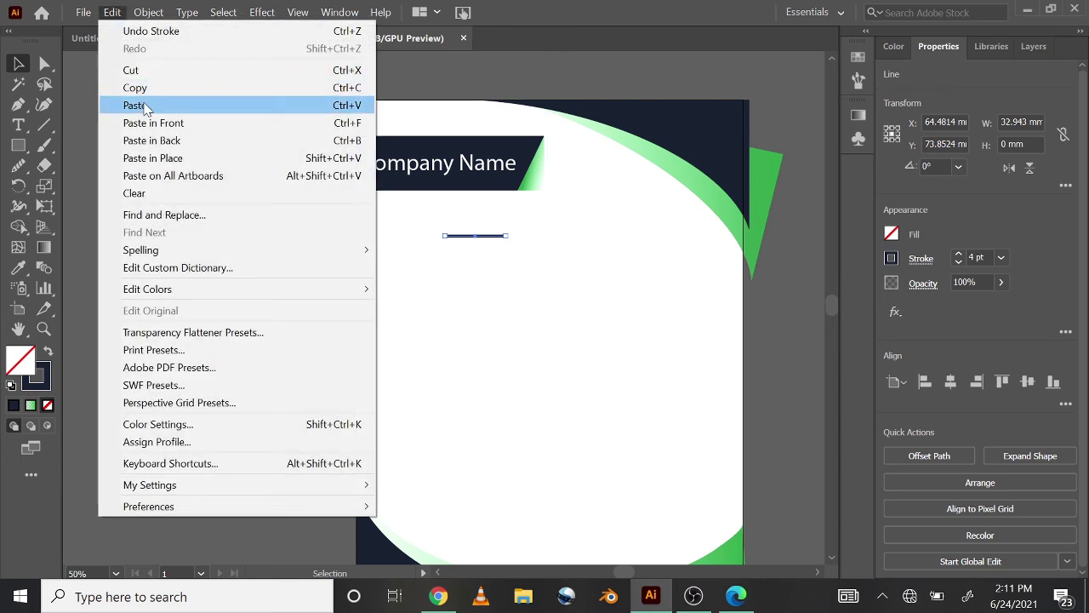
{"action": "left_click", "coordinate": [153, 158]}
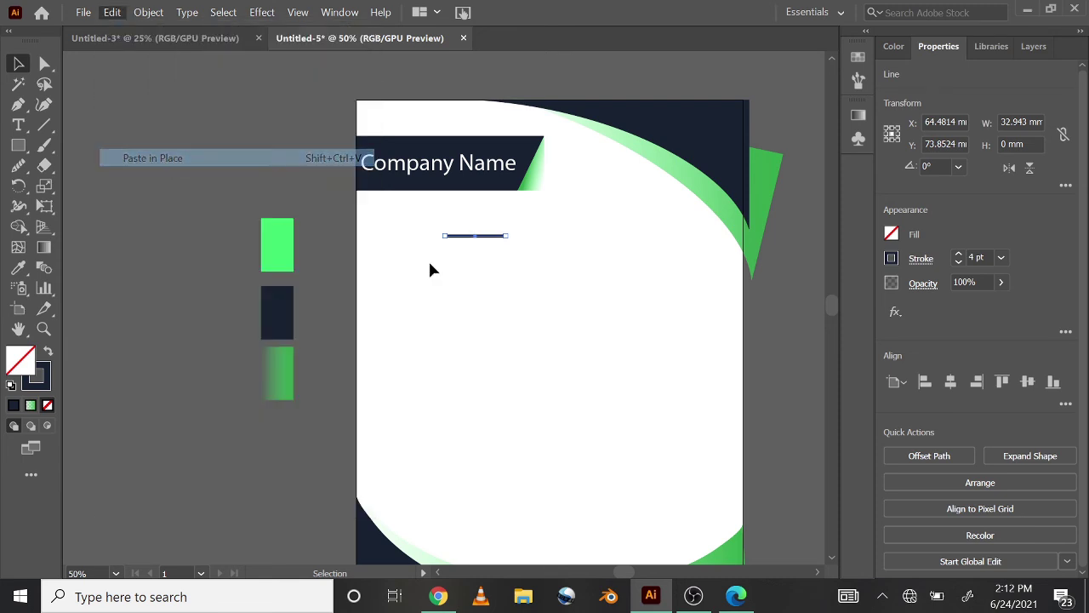
{"action": "left_click_drag", "start_coordinate": [462, 237], "coordinate": [522, 253]}
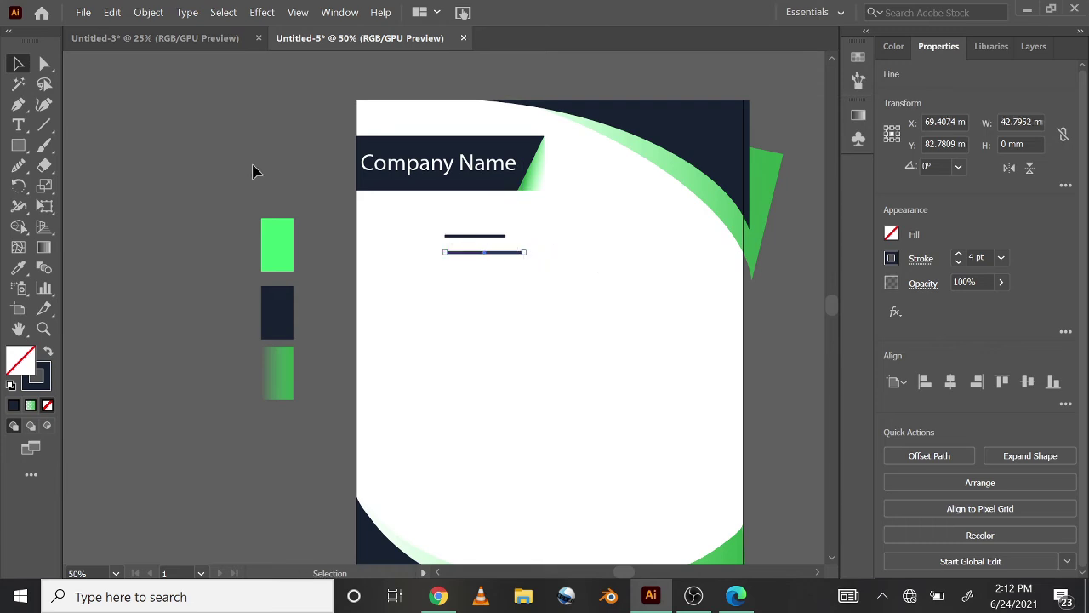
{"action": "left_click", "coordinate": [430, 269]}
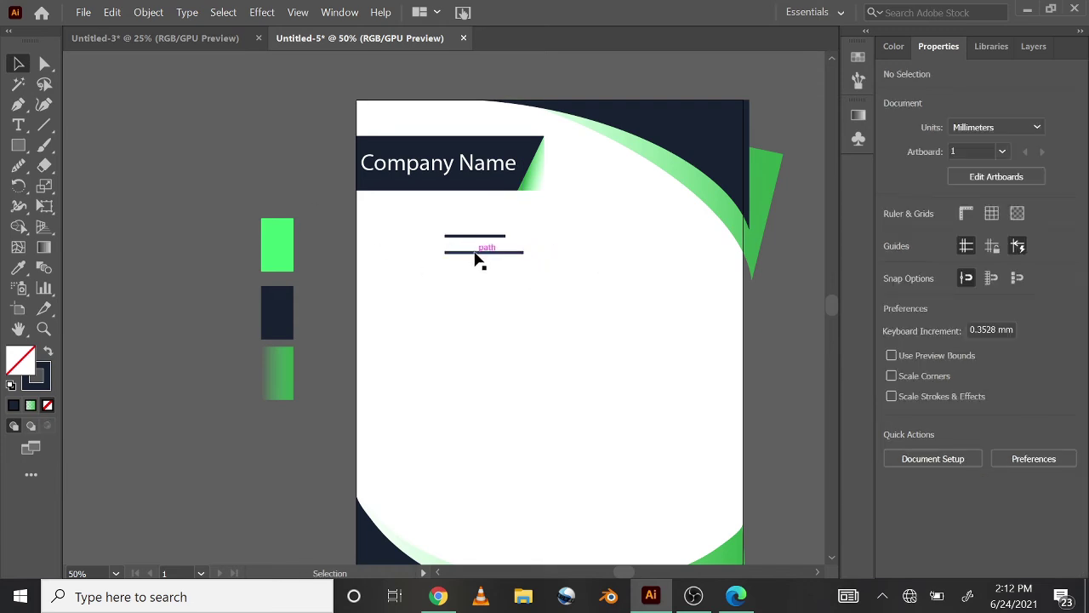
- Duplicate the second line in place, move the copy lower with a wider gap and stretch it to about 134 mm
{"action": "left_click", "coordinate": [474, 254]}
{"action": "left_click", "coordinate": [141, 11]}
{"action": "mouse_move", "coordinate": [112, 11]}
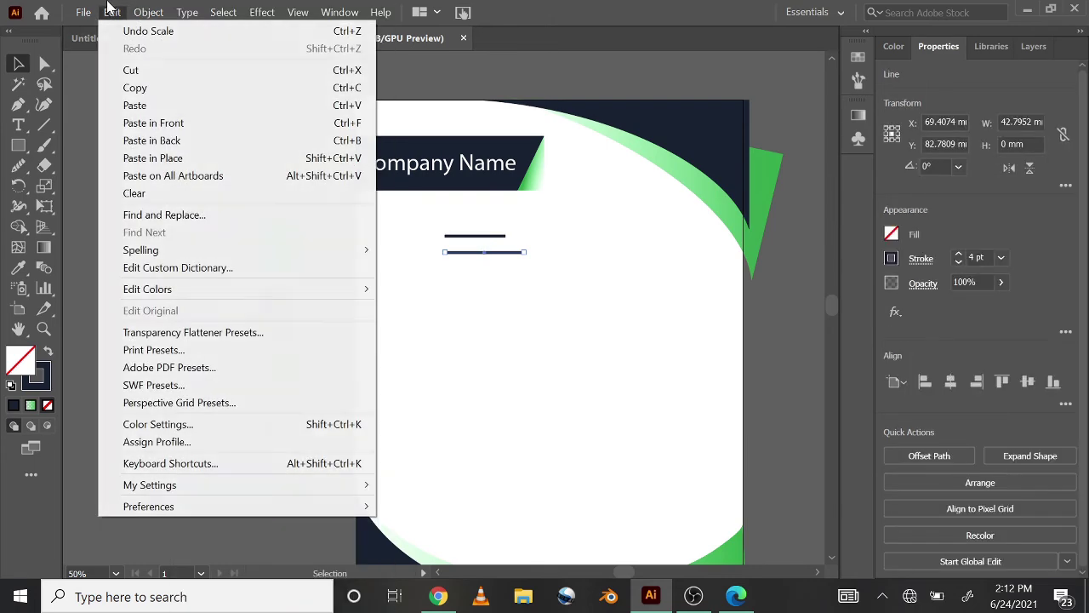
{"action": "left_click", "coordinate": [137, 87]}
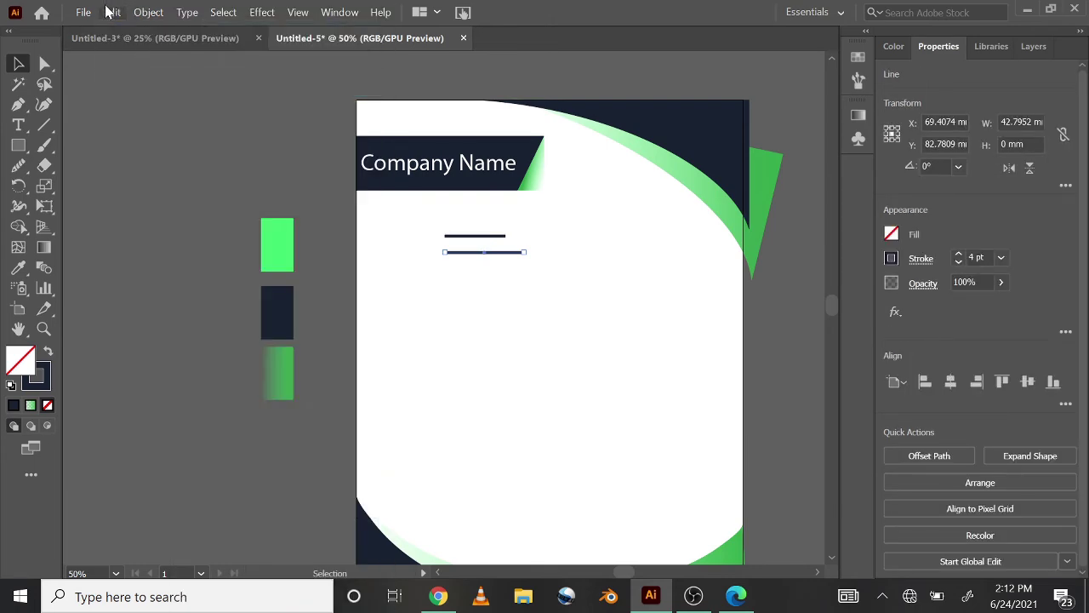
{"action": "left_click", "coordinate": [112, 12]}
{"action": "left_click", "coordinate": [153, 159]}
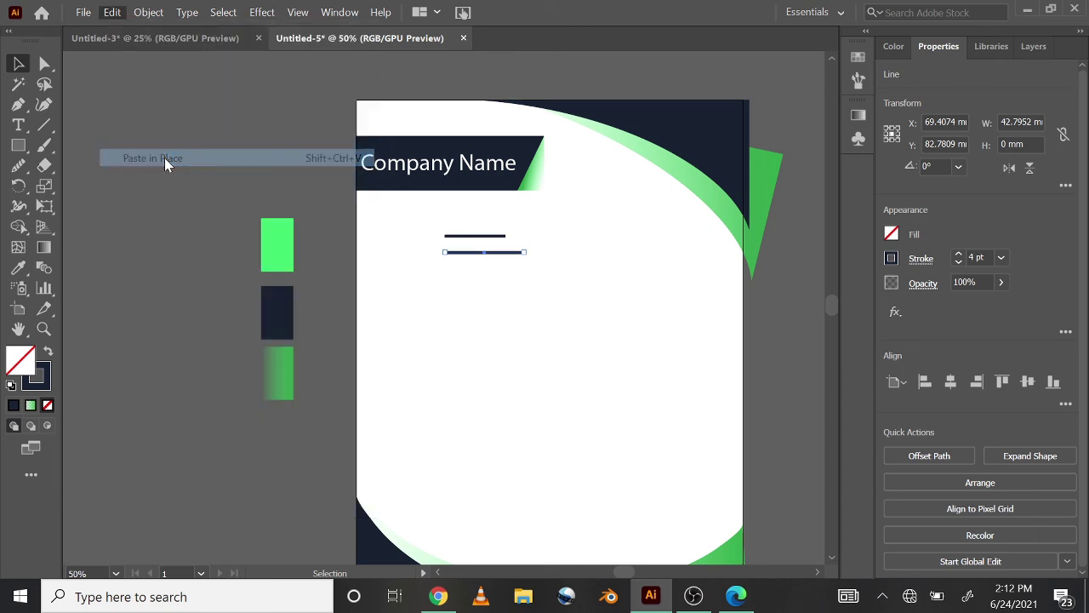
{"action": "left_click_drag", "start_coordinate": [484, 251], "coordinate": [694, 303]}
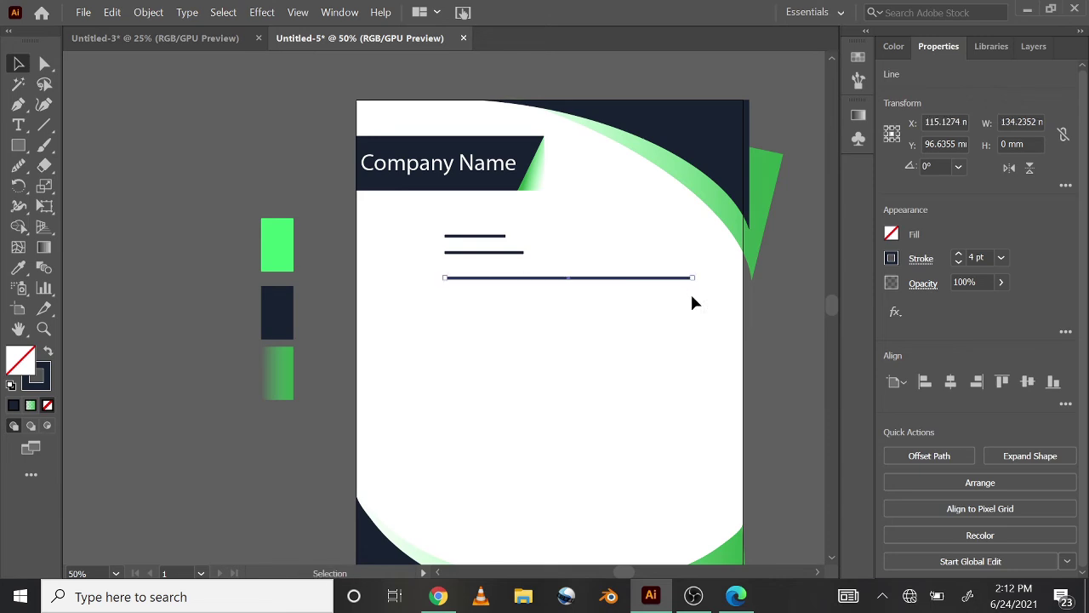
- Decline turning on Sticky Keys and undo the last widening of the third line
{"action": "key", "text": "shift"}
{"action": "key", "text": "shift"}
{"action": "key", "text": "shift"}
{"action": "key", "text": "shift"}
{"action": "key", "text": "shift"}
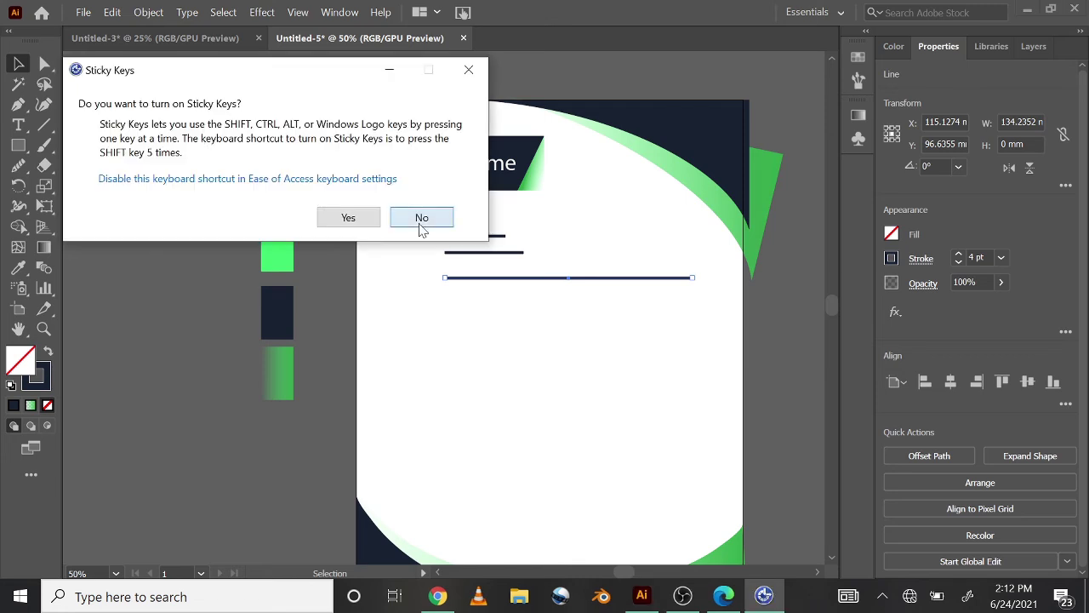
{"action": "left_click", "coordinate": [421, 218]}
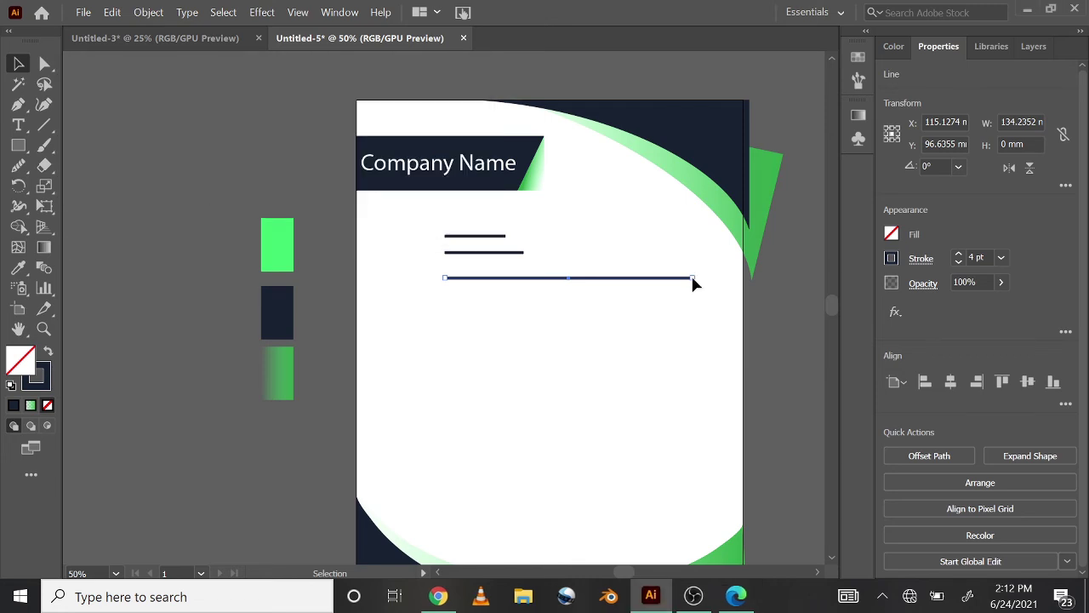
{"action": "key", "text": "ctrl+z"}
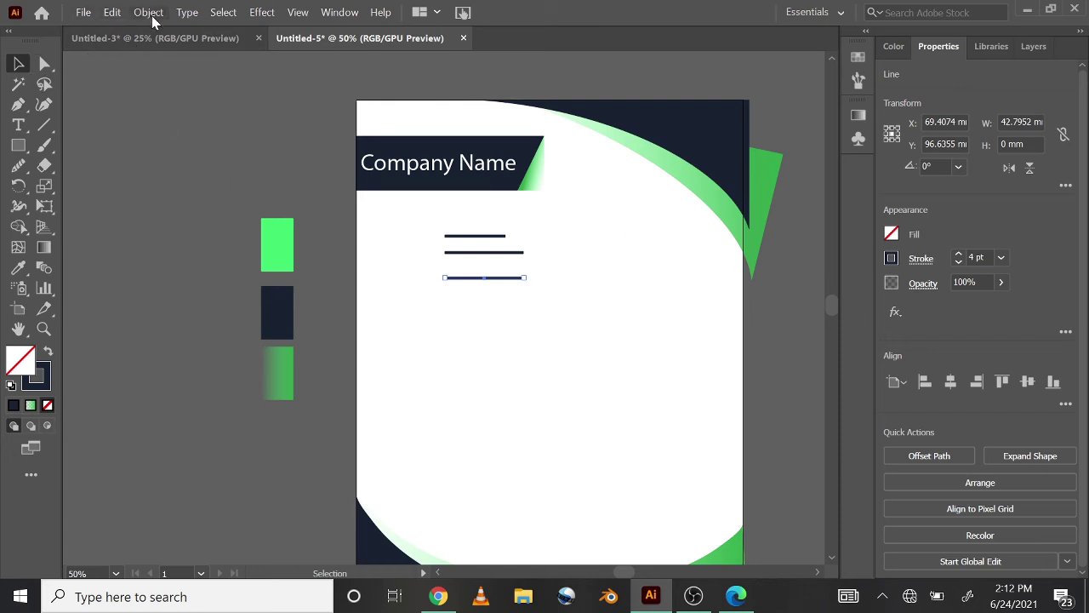
- Copy the third line about 10.5 mm downward and repeat the duplication until nine evenly spaced copies lie below it
{"action": "left_click", "coordinate": [154, 266]}
{"action": "left_click", "coordinate": [482, 287]}
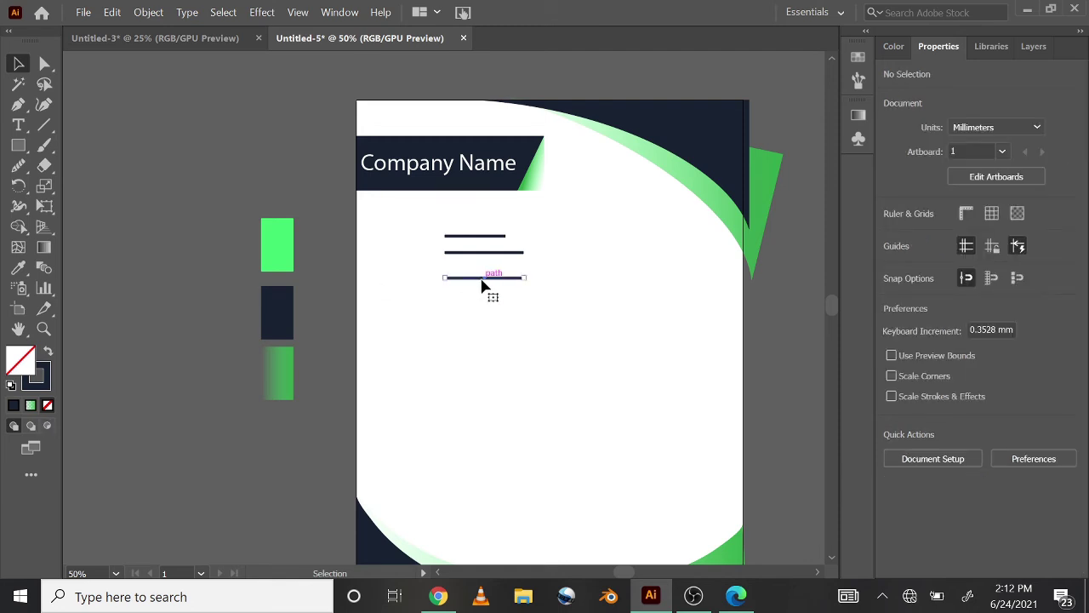
{"action": "mouse_move", "coordinate": [482, 298]}
{"action": "left_mouse_down"}
{"action": "mouse_move", "coordinate": [486, 308]}
{"action": "mouse_move", "coordinate": [483, 300]}
{"action": "left_mouse_up"}
{"action": "key", "text": "ctrl+d"}
{"action": "key", "text": "ctrl+d"}
{"action": "key", "text": "ctrl+d"}
{"action": "key", "text": "ctrl+d"}
{"action": "key", "text": "ctrl+d"}
{"action": "key", "text": "ctrl+d"}
{"action": "key", "text": "ctrl+d"}
{"action": "key", "text": "ctrl+d"}
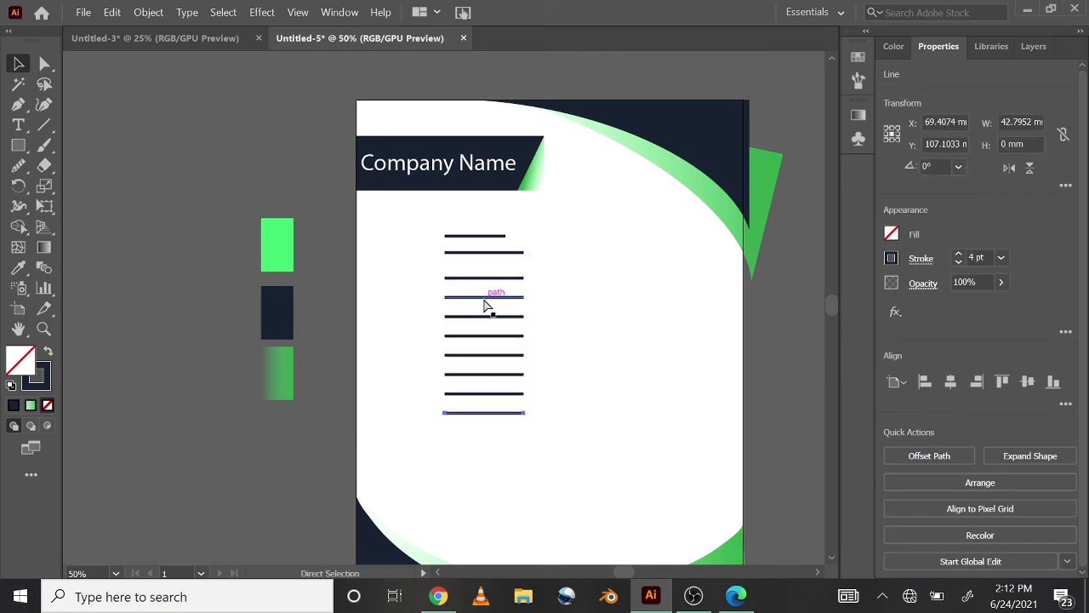
{"action": "left_click", "coordinate": [485, 298]}
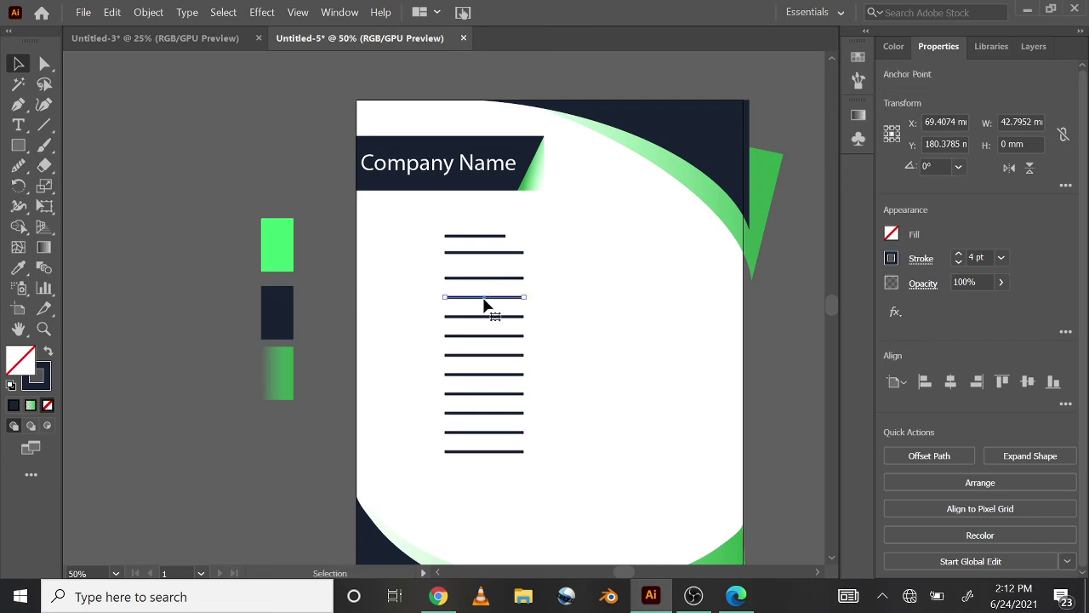
- Add two more copies of the lowest line beneath it, about 9 mm apart, ending above the green footer curve
{"action": "left_click", "coordinate": [498, 451]}
{"action": "key", "text": "ctrl+minus"}
{"action": "key", "text": "ctrl+plus"}
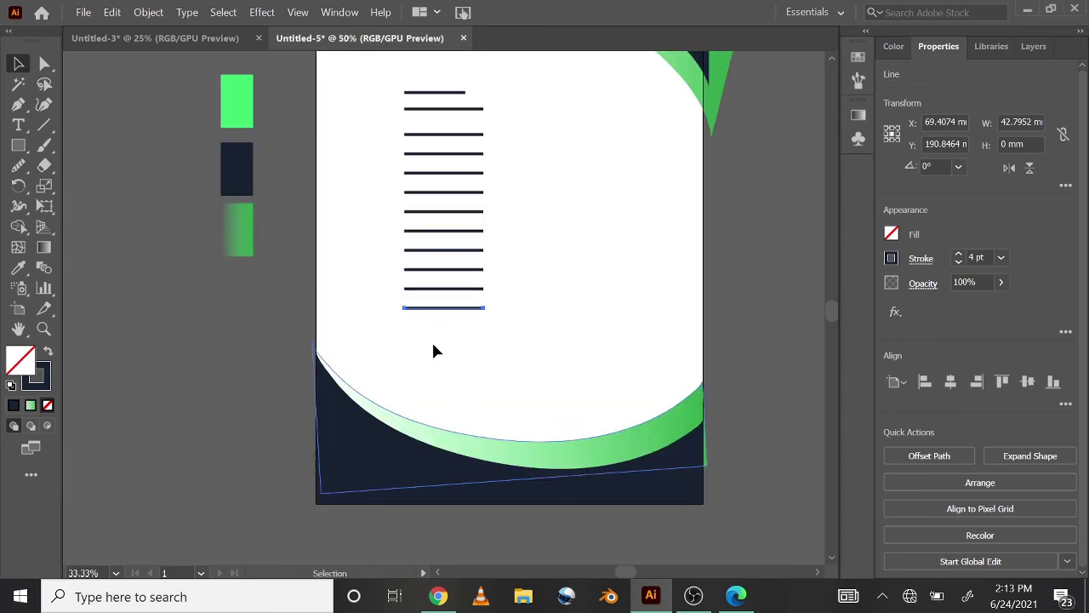
{"action": "left_click", "coordinate": [510, 377]}
{"action": "key", "text": "ctrl+minus"}
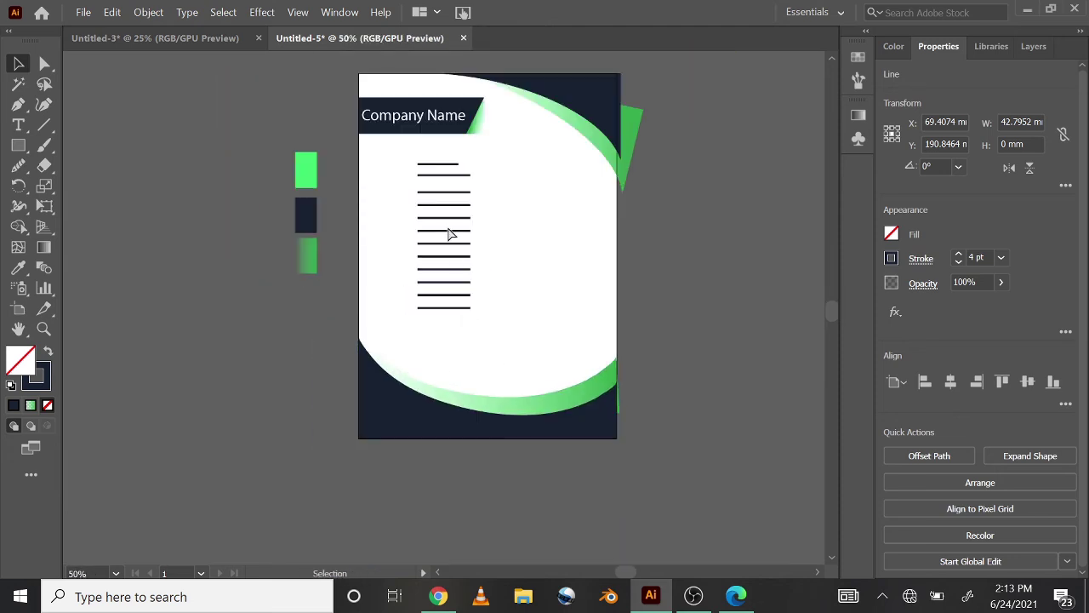
{"action": "key", "text": "ctrl+plus"}
{"action": "key", "text": "ctrl+plus"}
{"action": "left_click_drag", "start_coordinate": [443, 311], "coordinate": [440, 332]}
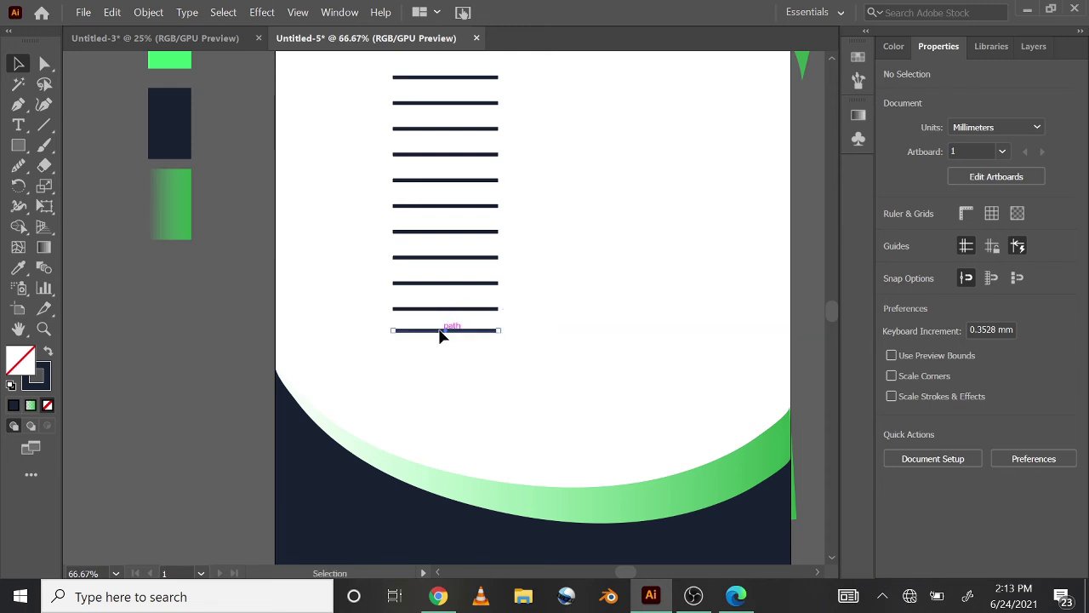
{"action": "key", "text": "ctrl+minus"}
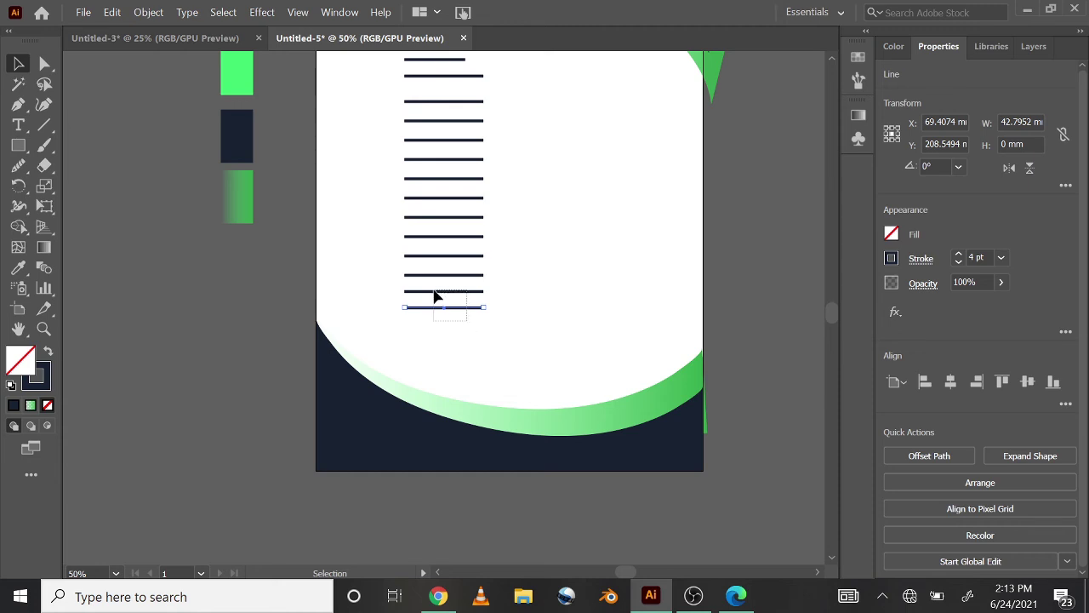
{"action": "left_click", "coordinate": [434, 291], "text": "shift"}
{"action": "key", "text": "ctrl+minus"}
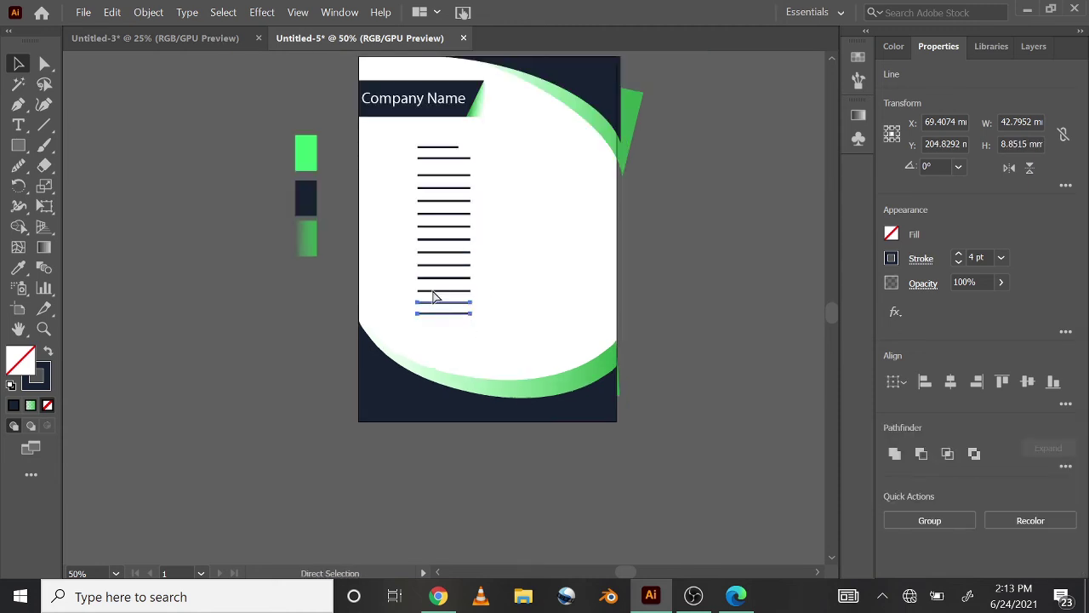
{"action": "key", "text": "ctrl+plus"}
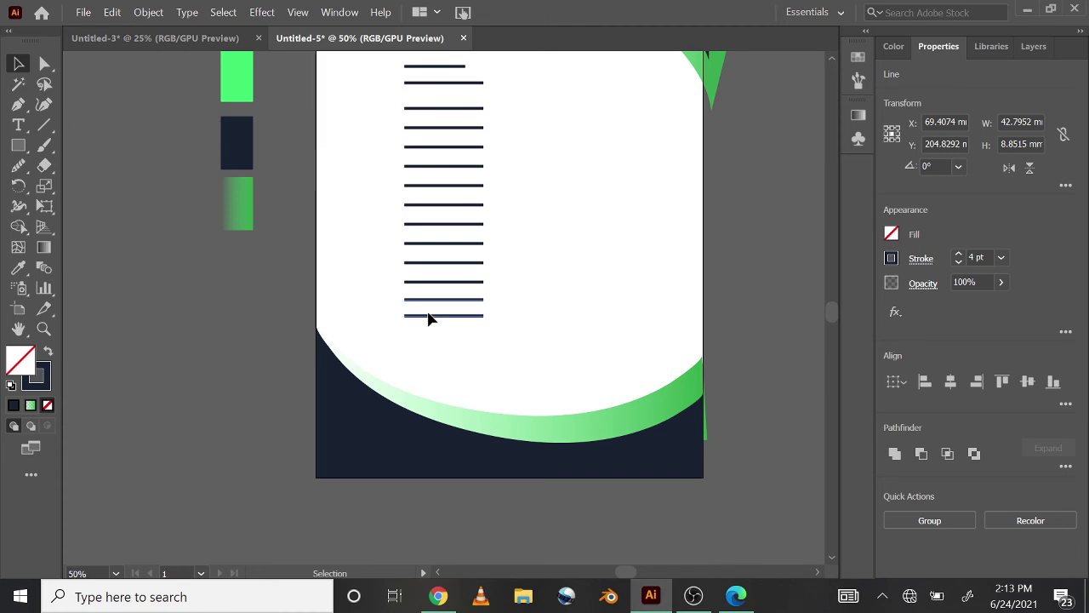
- Select the twelve lines below the two short ones and widen them toward the right to about 127 mm
{"action": "left_click", "coordinate": [417, 316]}
{"action": "left_click_drag", "start_coordinate": [417, 316], "coordinate": [425, 169]}
{"action": "key", "text": "ctrl+minus"}
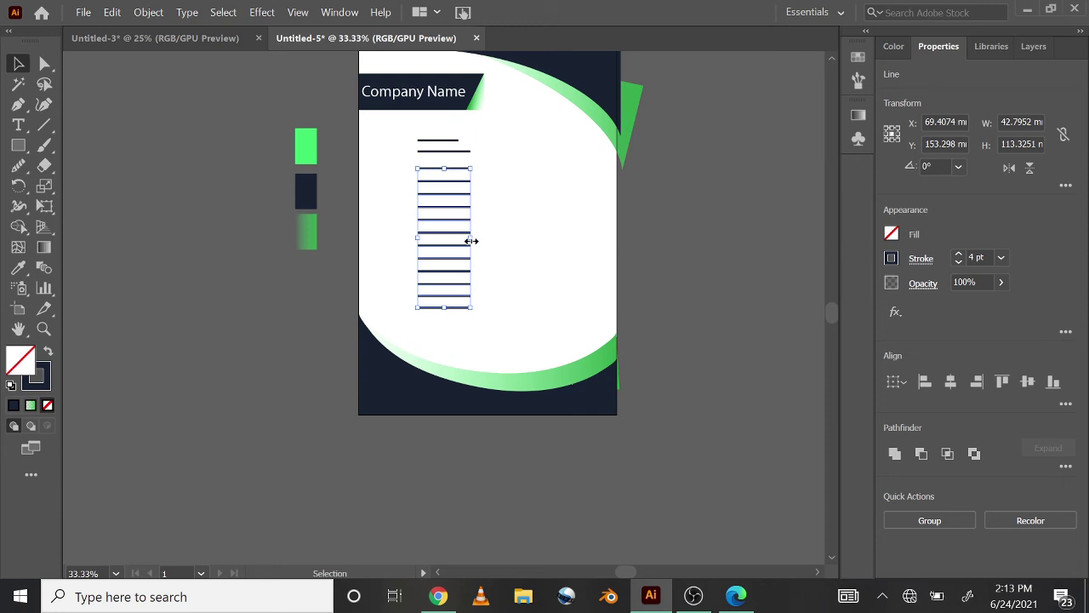
{"action": "left_click_drag", "start_coordinate": [471, 241], "coordinate": [576, 248]}
{"action": "key", "text": "ctrl+plus"}
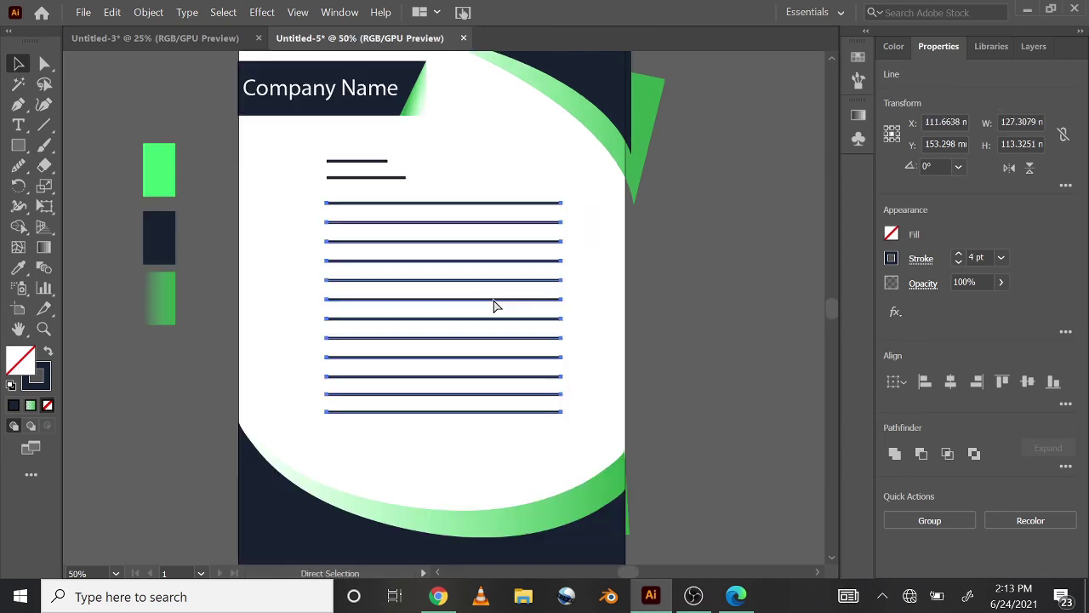
- Nudge the block of twelve long lines about 4 mm down and about 0.7 mm left
{"action": "key", "text": "Down"}
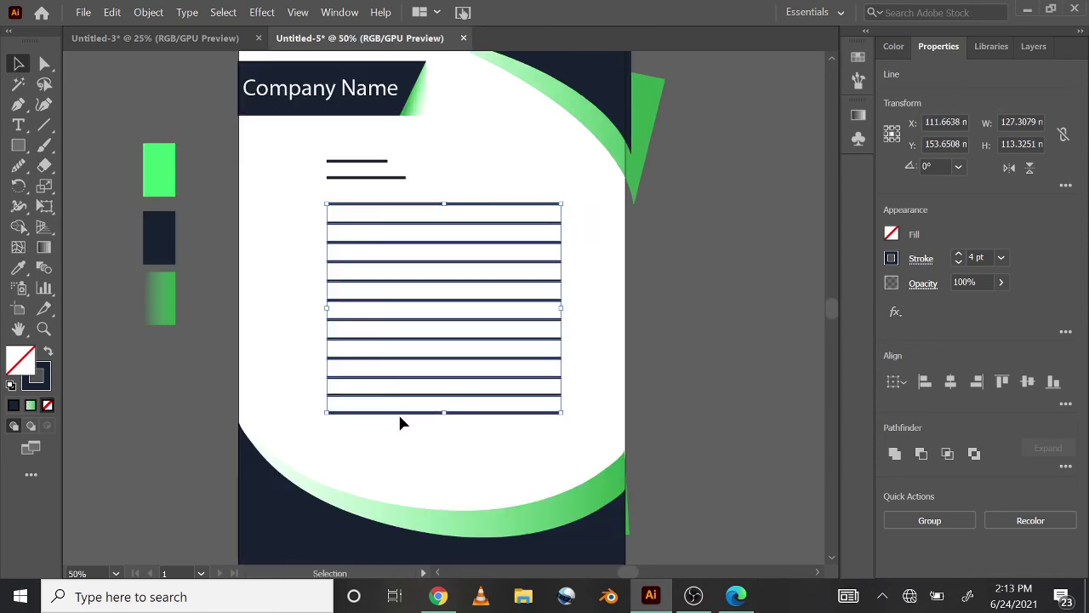
{"action": "key", "text": "shift+Down"}
{"action": "key", "text": "Left"}
{"action": "key", "text": "Left"}
{"action": "left_click", "coordinate": [402, 437]}
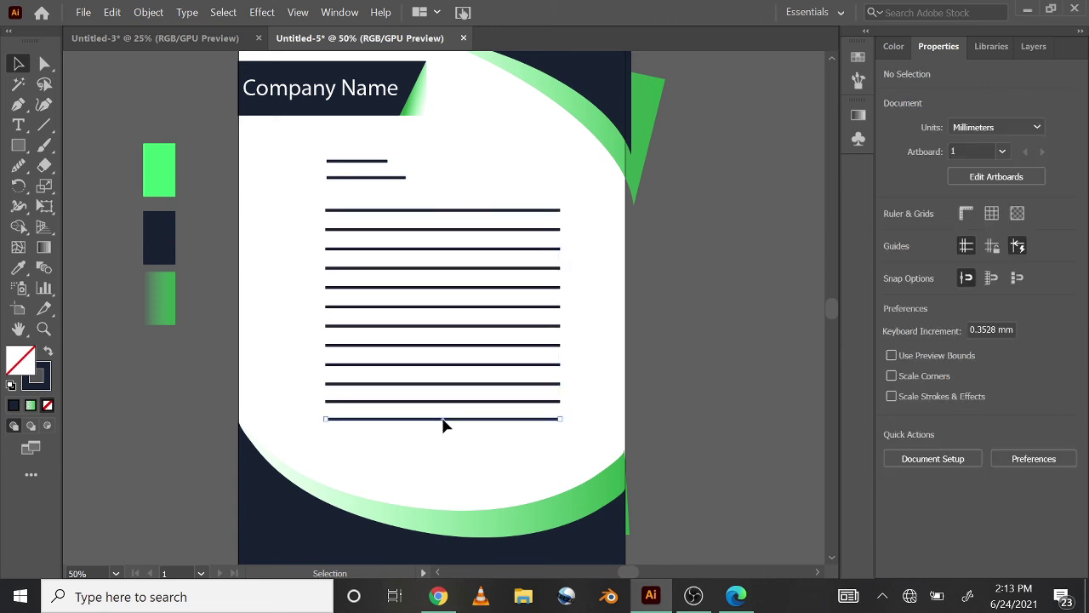
- Copy the lowest long line about 9.5 mm downward to add a thirteenth line above the footer curve
{"action": "left_click_drag", "start_coordinate": [442, 424], "coordinate": [443, 440]}
{"action": "left_click", "coordinate": [475, 472]}
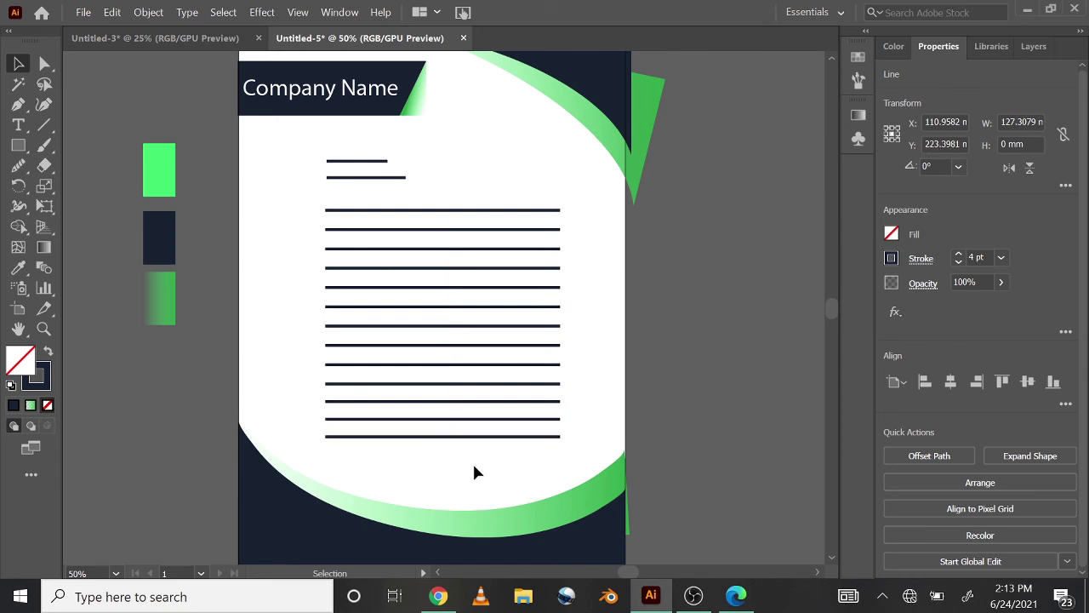
{"action": "left_click_drag", "start_coordinate": [474, 465], "coordinate": [360, 220]}
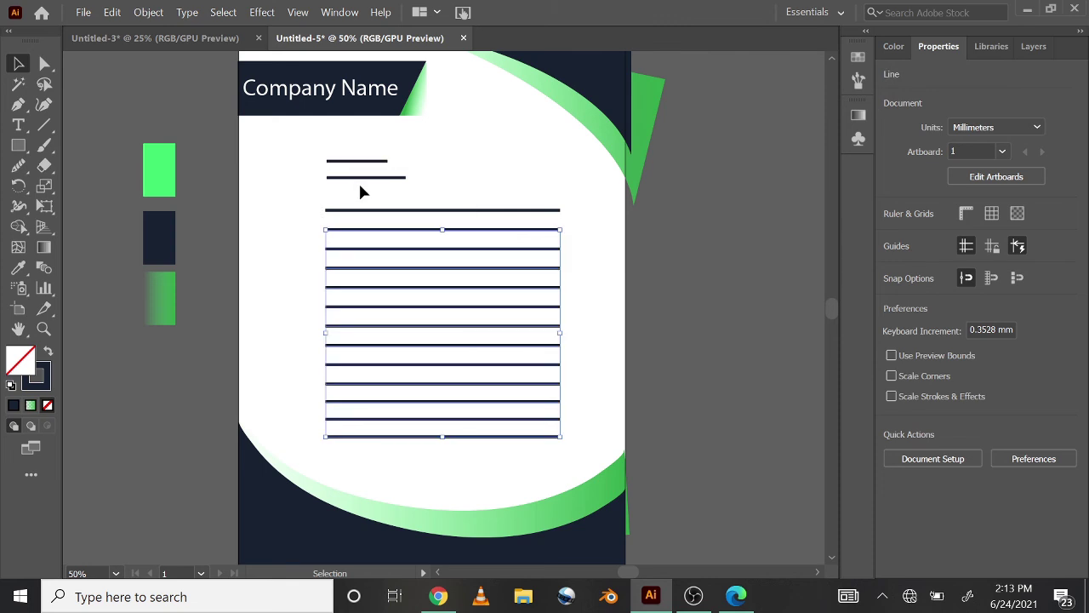
{"action": "left_click", "coordinate": [311, 145]}
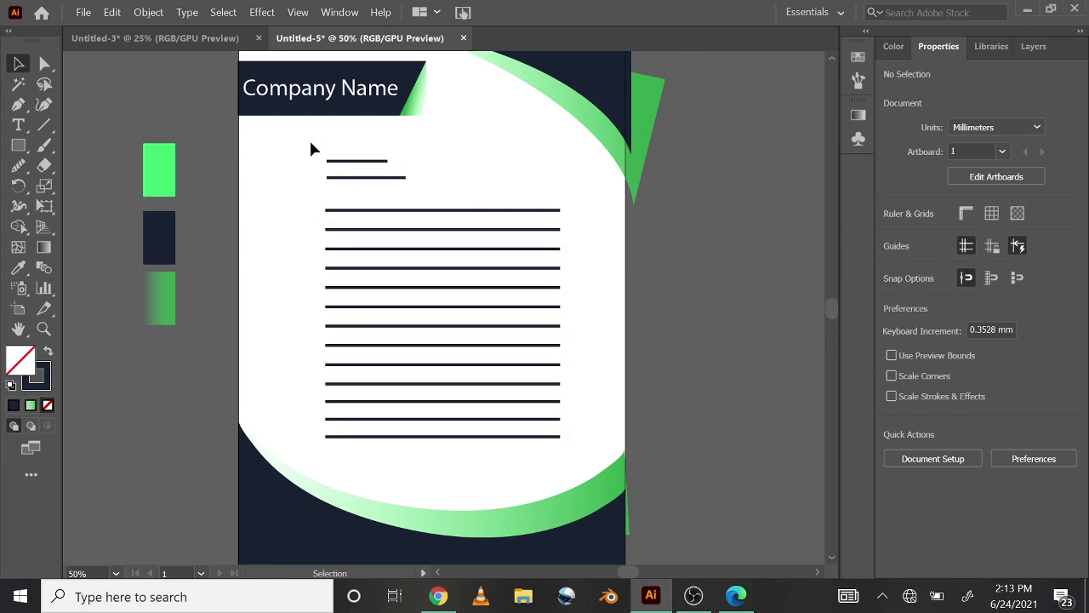
- Give all the short and long horizontal lines a round cap on their strokes
{"action": "left_click_drag", "start_coordinate": [346, 155], "coordinate": [512, 457]}
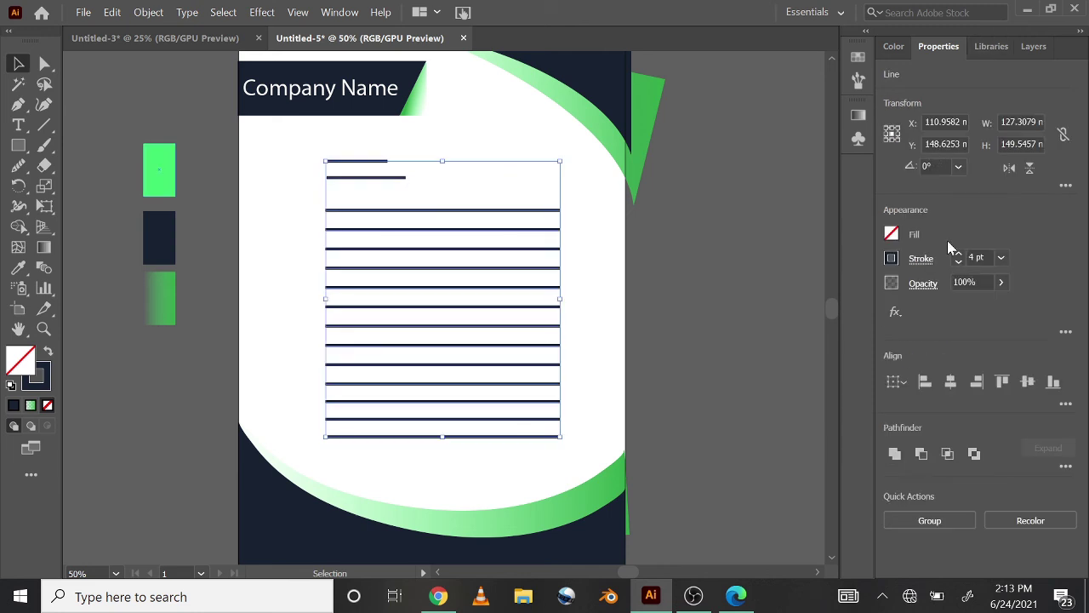
{"action": "left_click", "coordinate": [921, 258]}
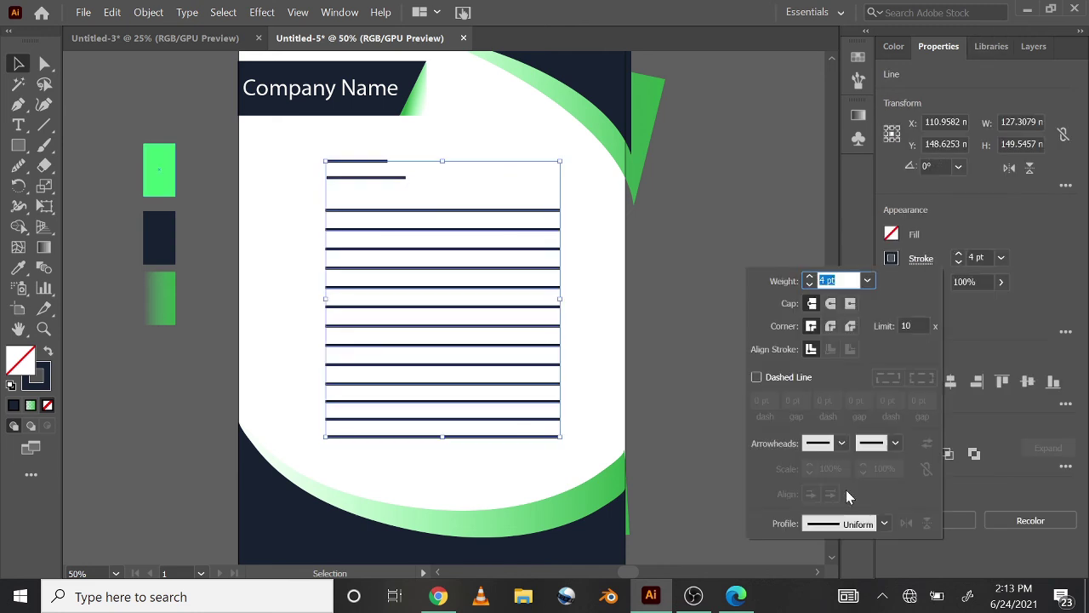
{"action": "left_click", "coordinate": [831, 304]}
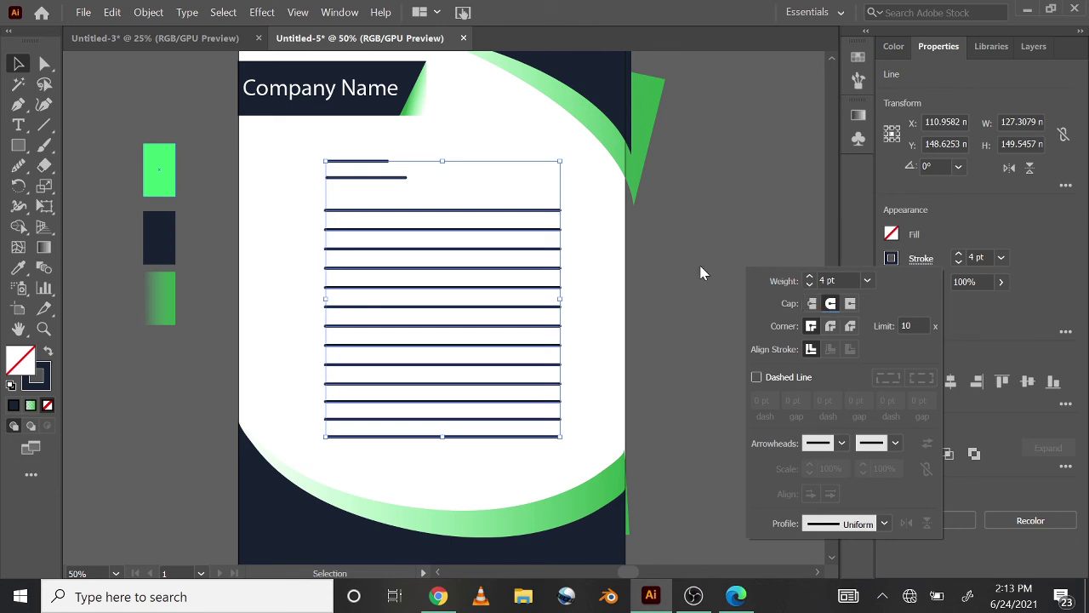
- Group all the short and long placeholder lines and lower the group's opacity to 34%
{"action": "left_click_drag", "start_coordinate": [453, 463], "coordinate": [297, 180]}
{"action": "right_click", "coordinate": [425, 306]}
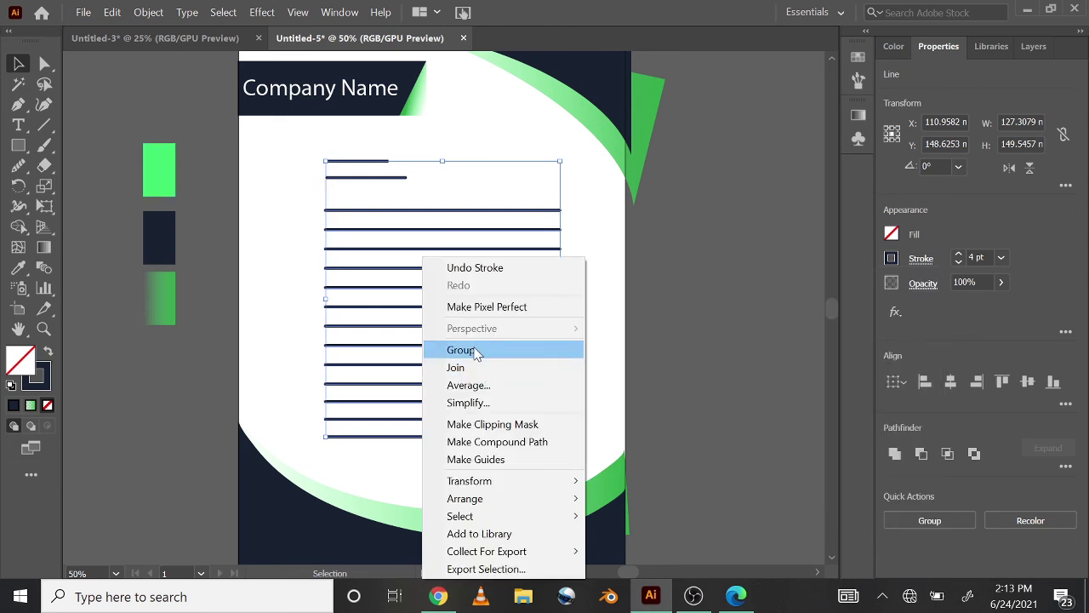
{"action": "left_click", "coordinate": [477, 351]}
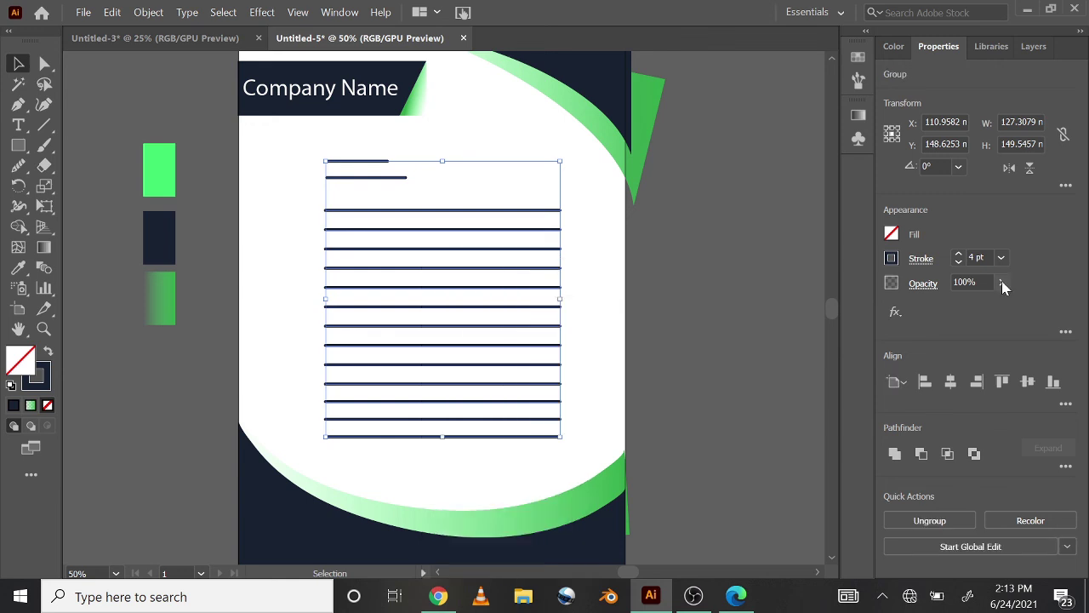
{"action": "left_click", "coordinate": [1001, 284]}
{"action": "left_click_drag", "start_coordinate": [1002, 304], "coordinate": [957, 303]}
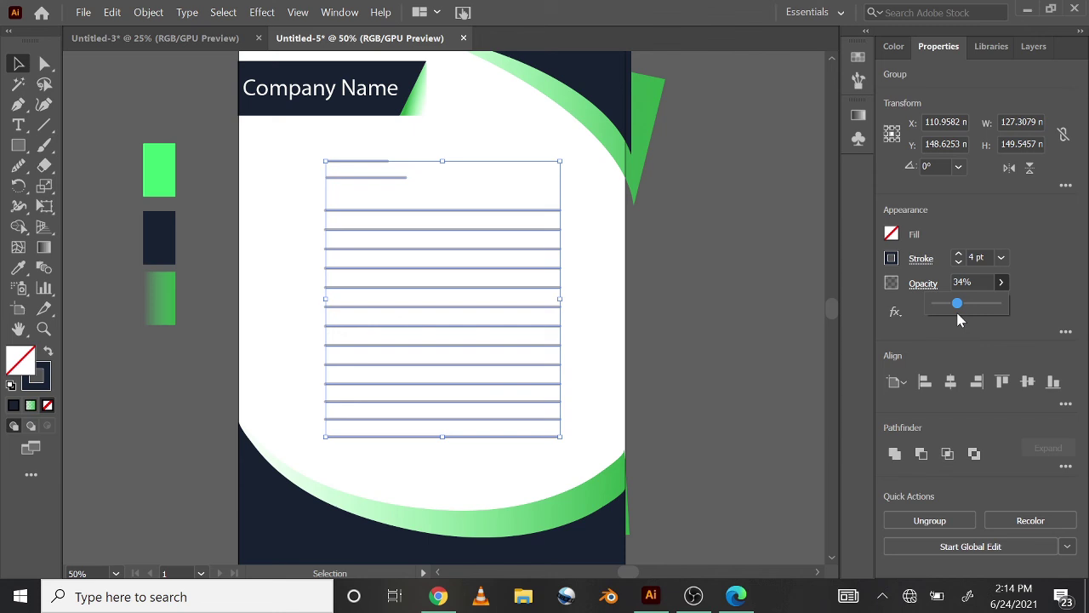
{"action": "left_click", "coordinate": [777, 377]}
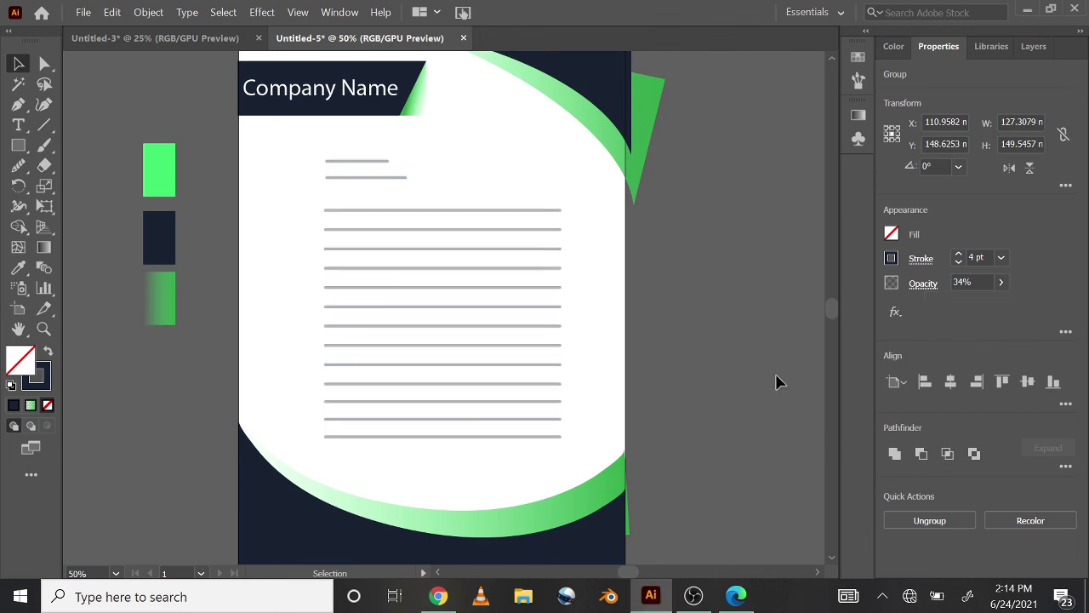
- Scale the group of placeholder lines up around its centre to about 135 by 159 mm
{"action": "left_click", "coordinate": [327, 162]}
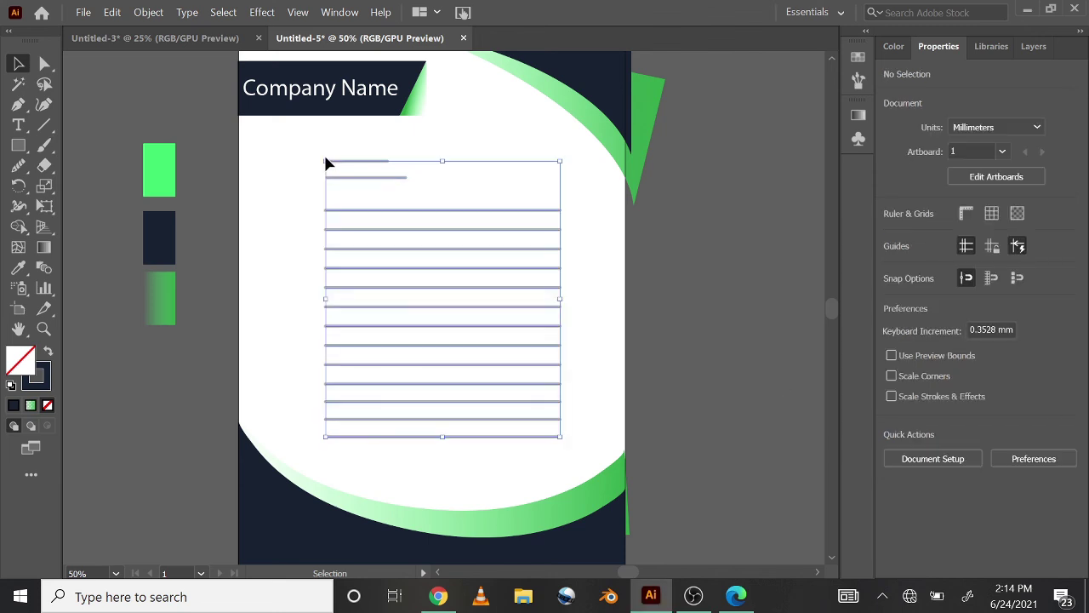
{"action": "left_click_drag", "start_coordinate": [325, 161], "coordinate": [316, 152]}
{"action": "left_click", "coordinate": [125, 364]}
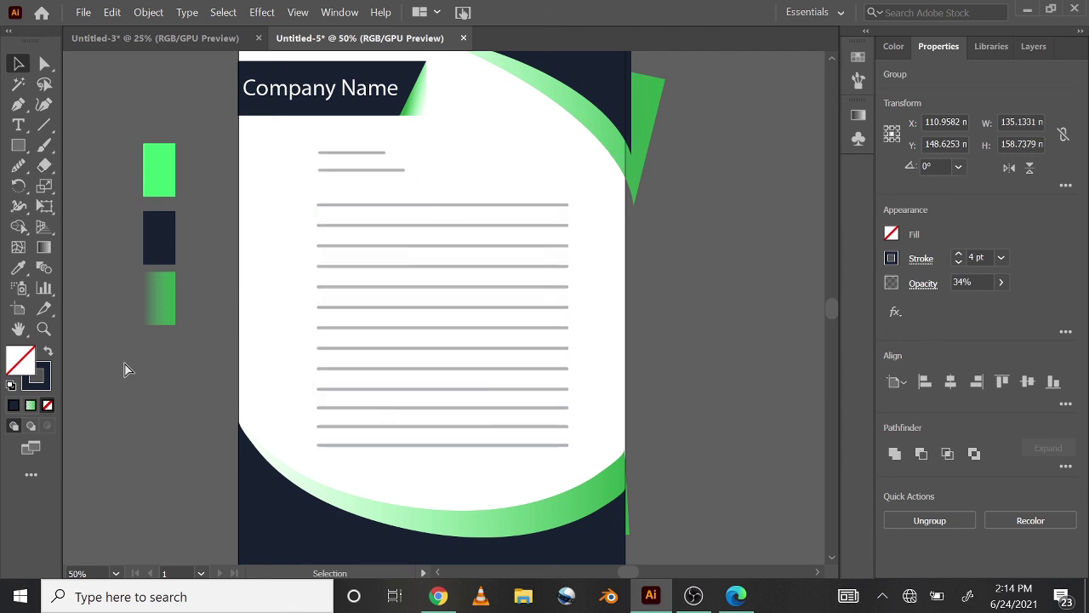
- Move the group of placeholder lines about 5.6 mm down and about 0.35 mm left
{"action": "key", "text": "ctrl+minus"}
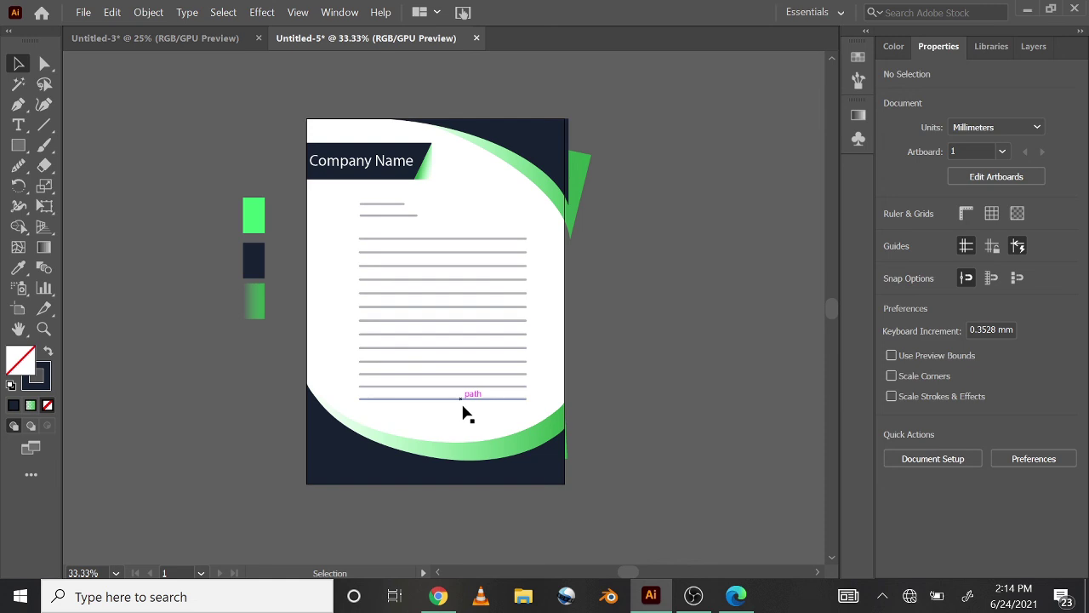
{"action": "left_click", "coordinate": [462, 407]}
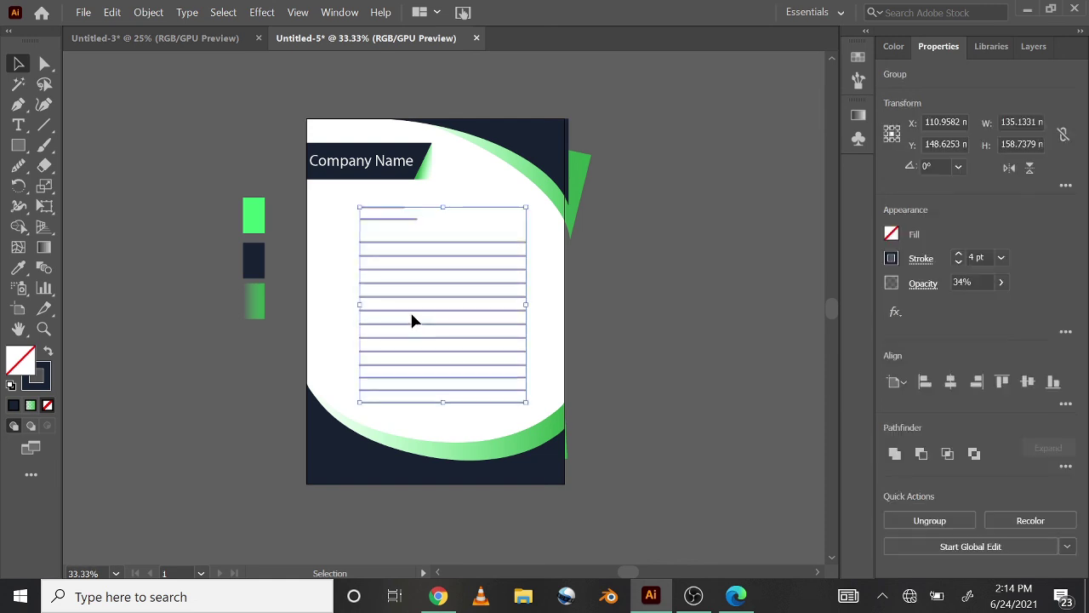
{"action": "left_click_drag", "start_coordinate": [412, 315], "coordinate": [411, 316]}
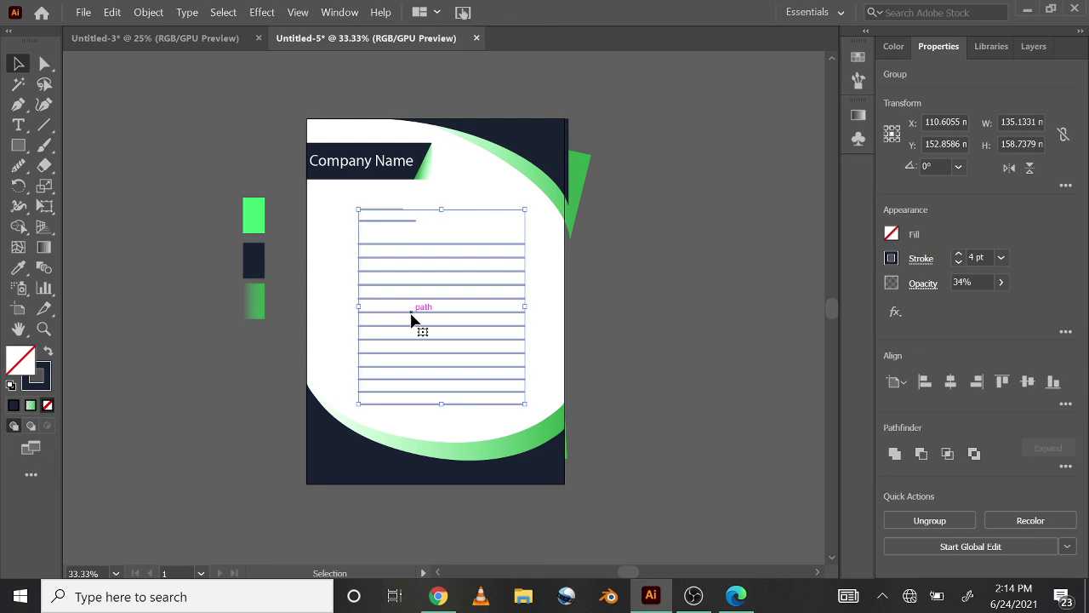
{"action": "left_click_drag", "start_coordinate": [411, 318], "coordinate": [411, 319]}
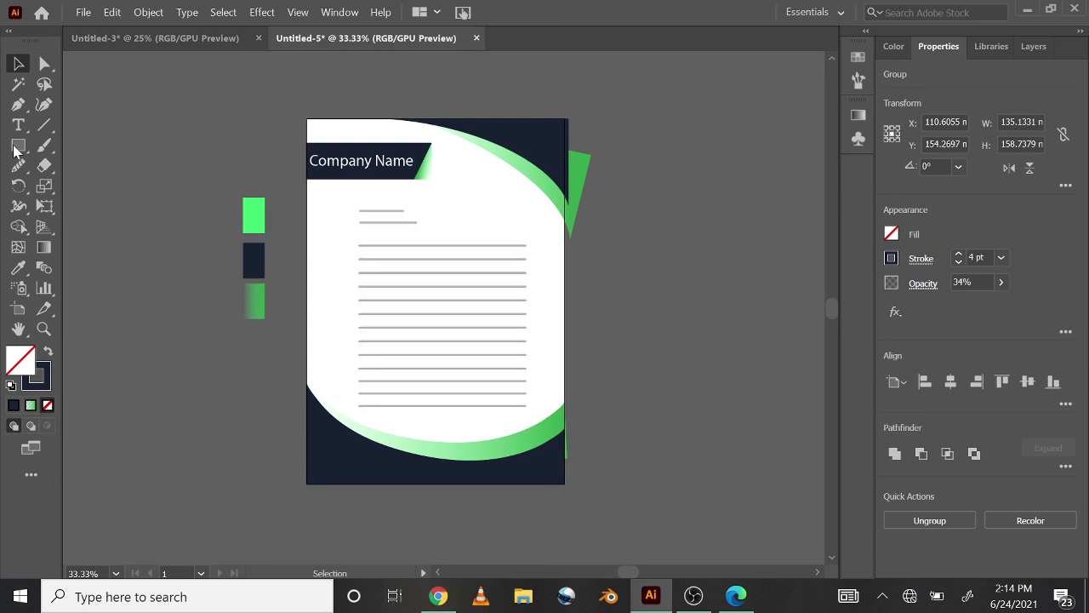
- Draw a rectangle of about 210 by 297 mm covering the whole page
{"action": "left_click", "coordinate": [18, 145]}
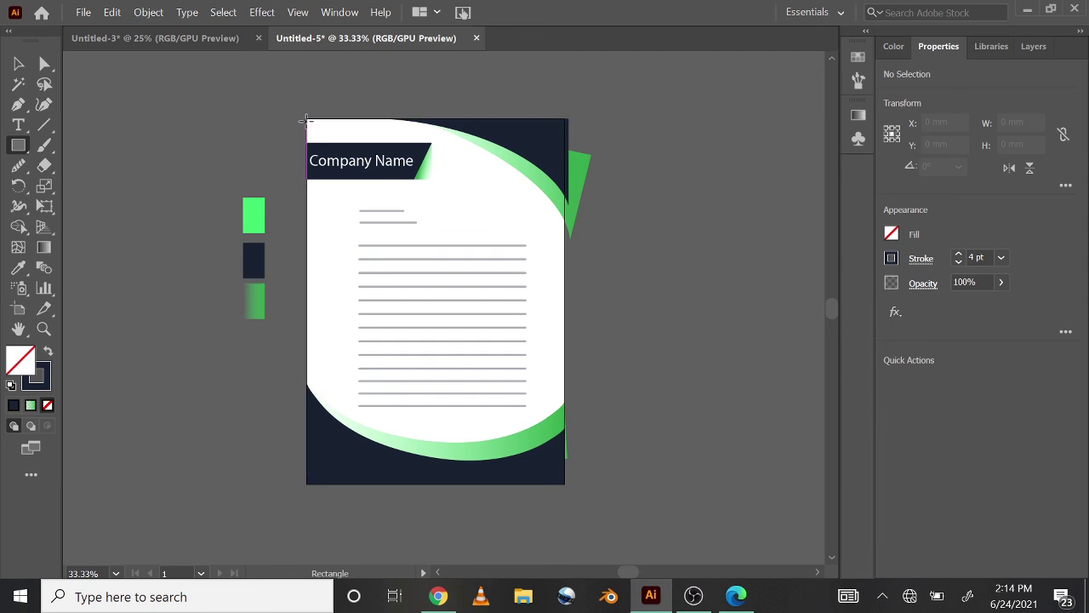
{"action": "left_click_drag", "start_coordinate": [306, 119], "coordinate": [562, 483]}
{"action": "key", "text": "v"}
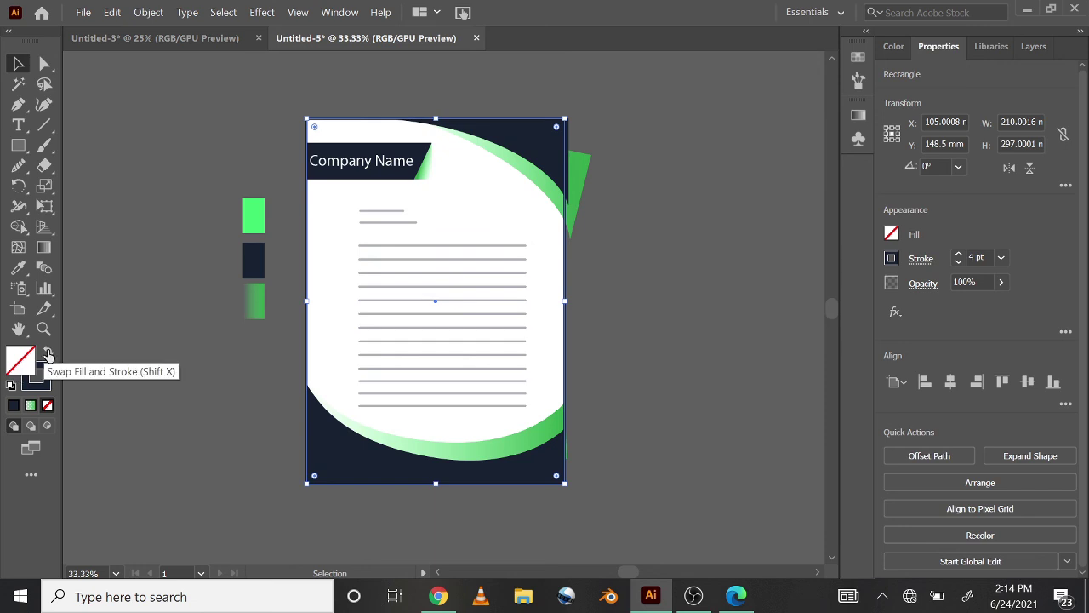
- Give the page-sized rectangle a white (ffffff) fill with no stroke and send it to the back
{"action": "left_click", "coordinate": [47, 355]}
{"action": "double_click", "coordinate": [20, 359]}
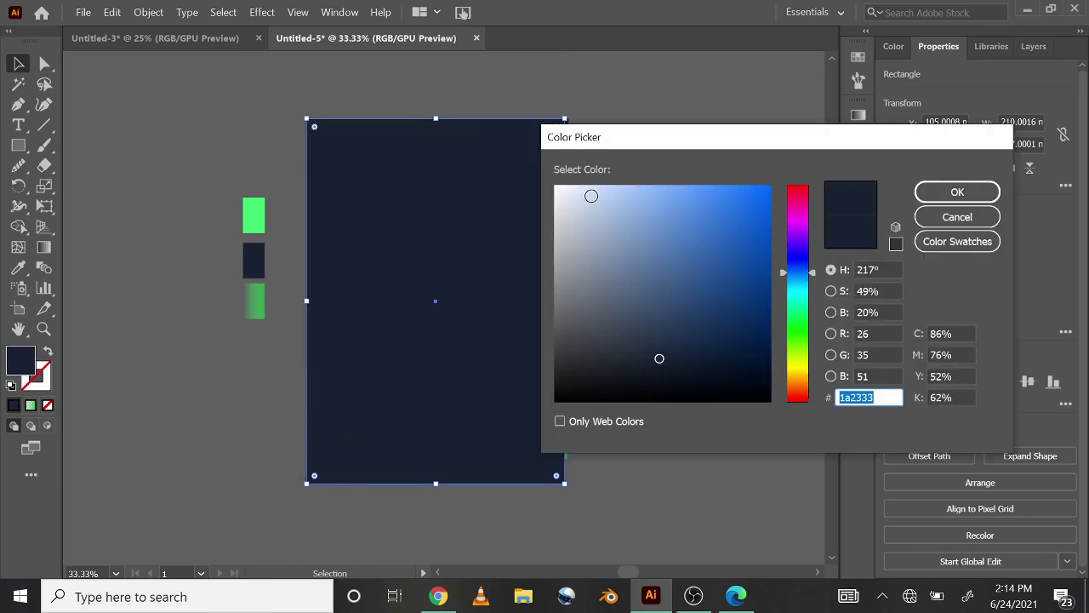
{"action": "left_click_drag", "start_coordinate": [591, 196], "coordinate": [553, 185]}
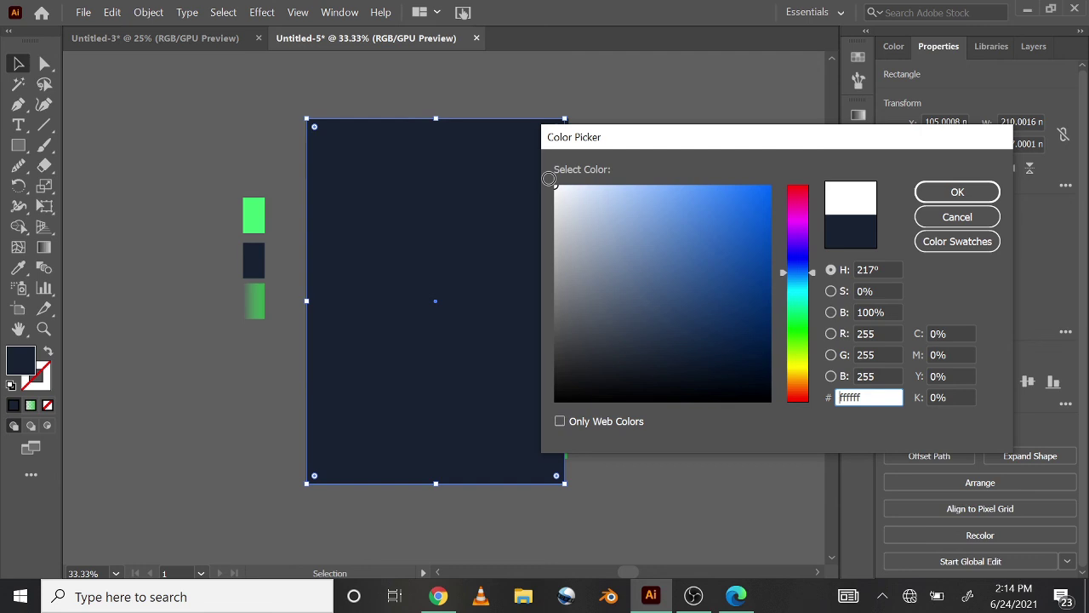
{"action": "left_click", "coordinate": [936, 198]}
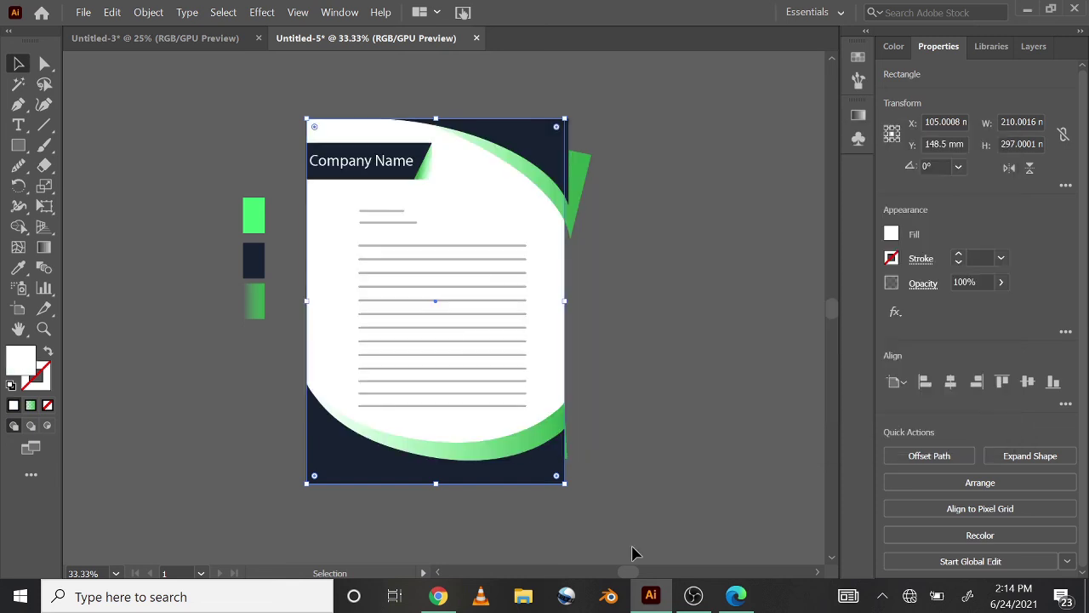
- Paste a copy of the white page rectangle in place and use it as a clipping mask over all the letterhead artwork
{"action": "left_click", "coordinate": [148, 12]}
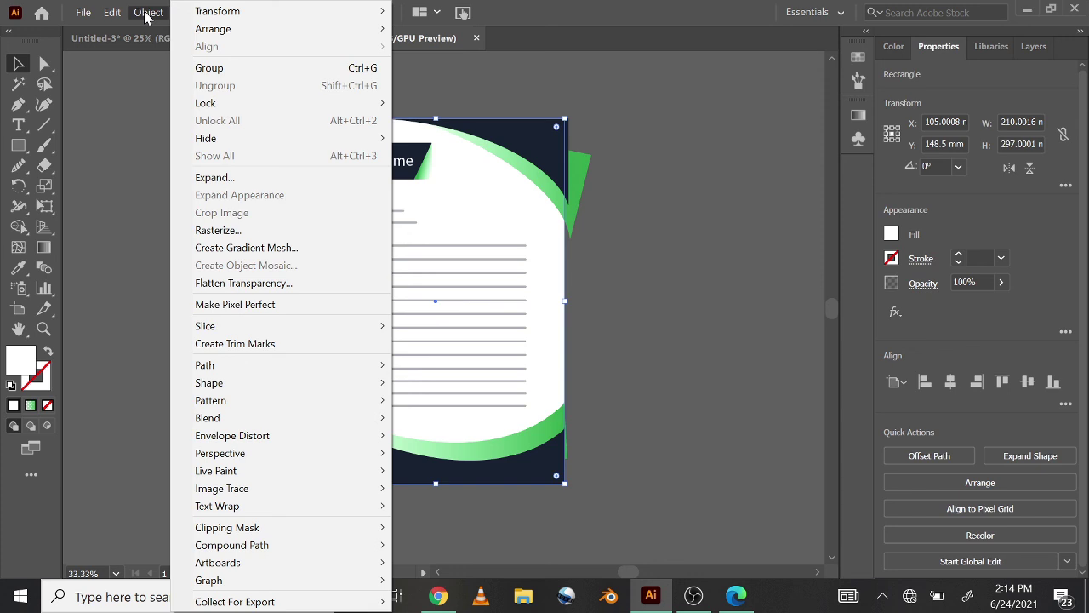
{"action": "mouse_move", "coordinate": [111, 12]}
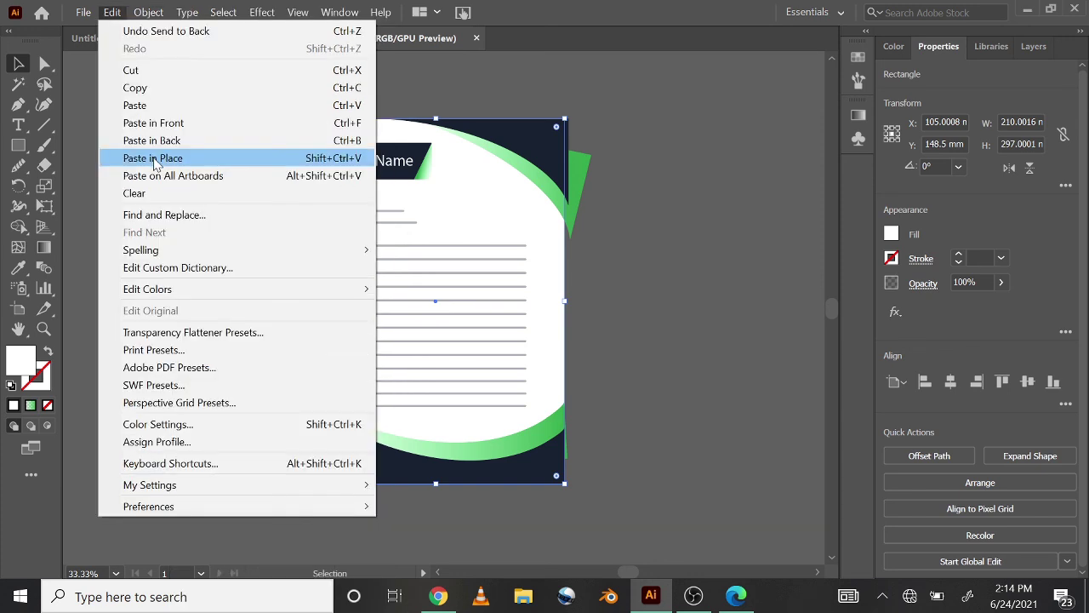
{"action": "left_click", "coordinate": [154, 160]}
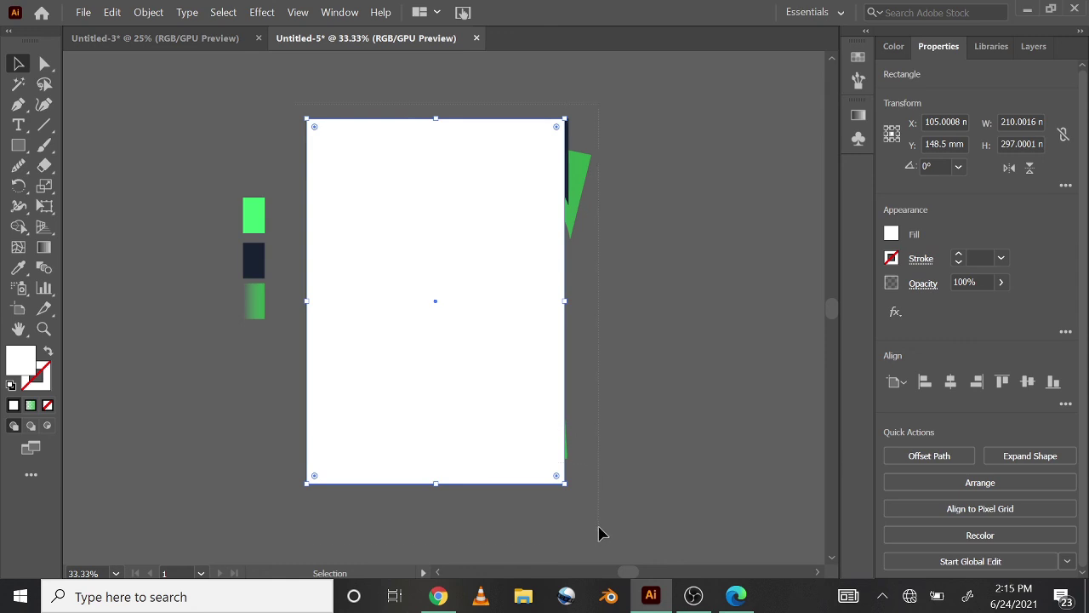
{"action": "key", "text": "ctrl+a"}
{"action": "right_click", "coordinate": [441, 320]}
{"action": "left_click", "coordinate": [529, 453]}
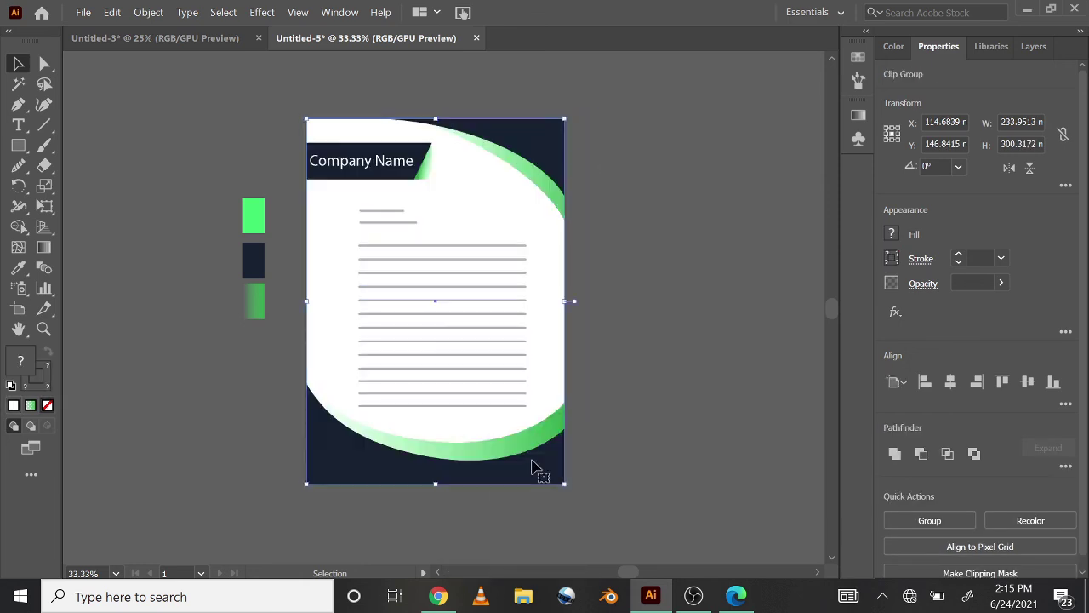
- Lock the three colour swatch rectangles beside the page and hide them
{"action": "left_click_drag", "start_coordinate": [231, 185], "coordinate": [276, 340]}
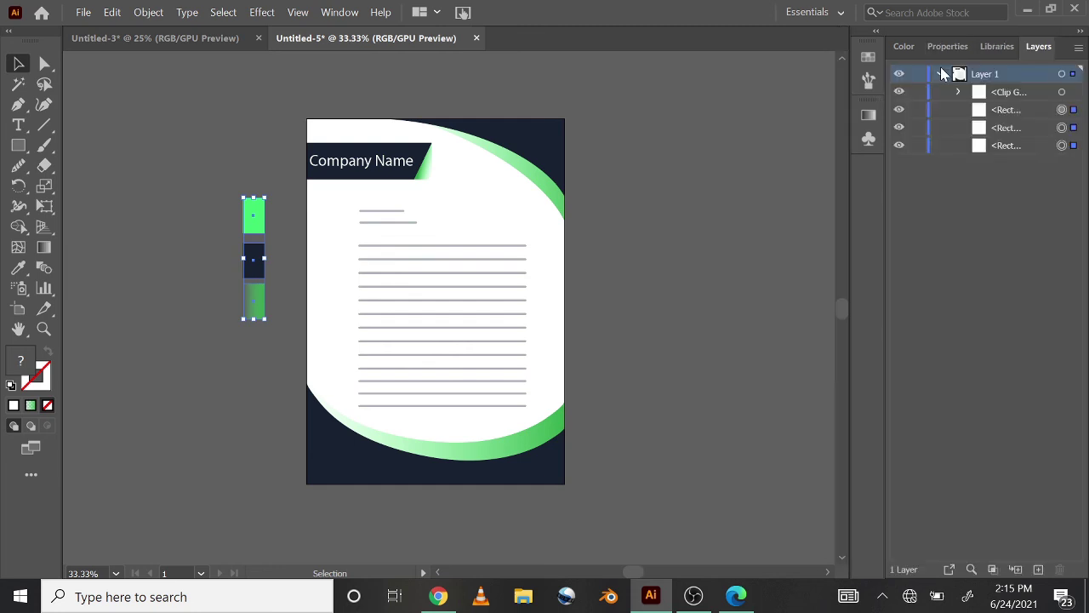
{"action": "key", "text": "ctrl+2"}
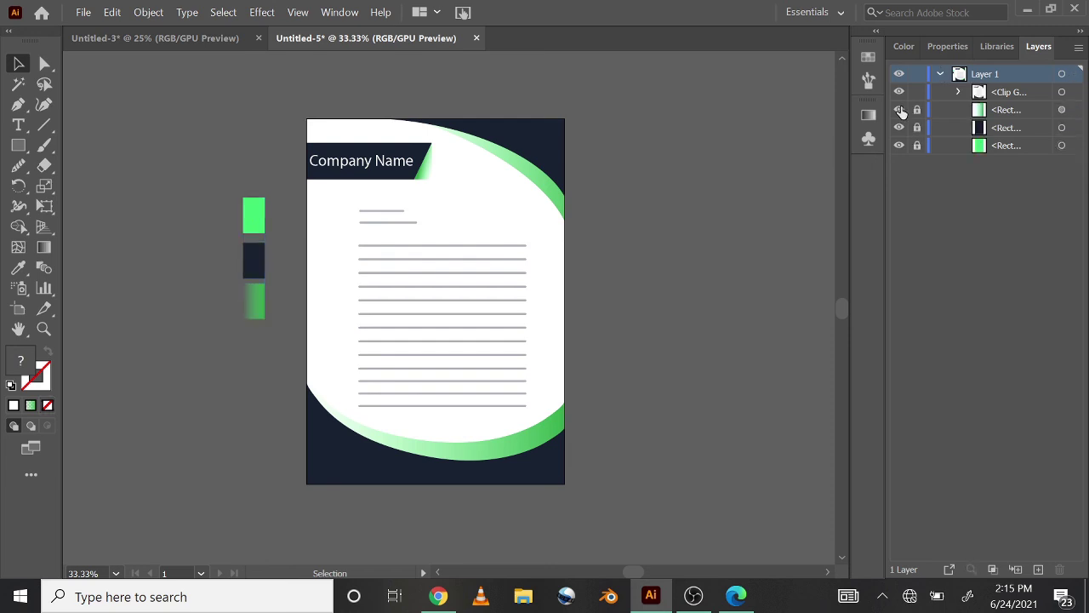
{"action": "left_click_drag", "start_coordinate": [900, 112], "coordinate": [898, 146]}
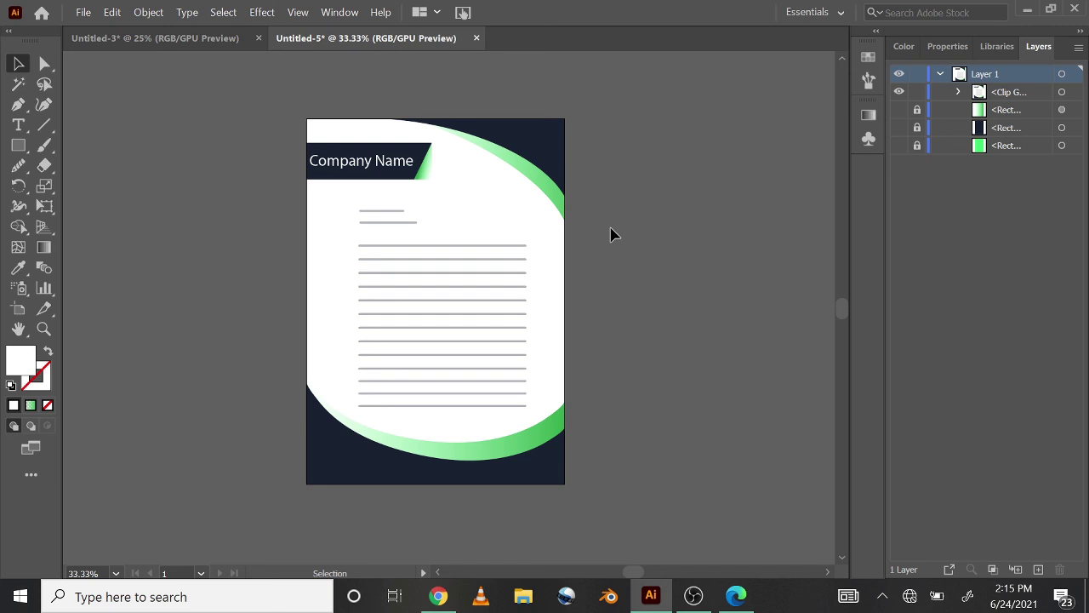
{"action": "key", "text": "ctrl"}
{"action": "scroll", "coordinate": [611, 234], "scroll_direction": "up", "scroll_amount": 1}
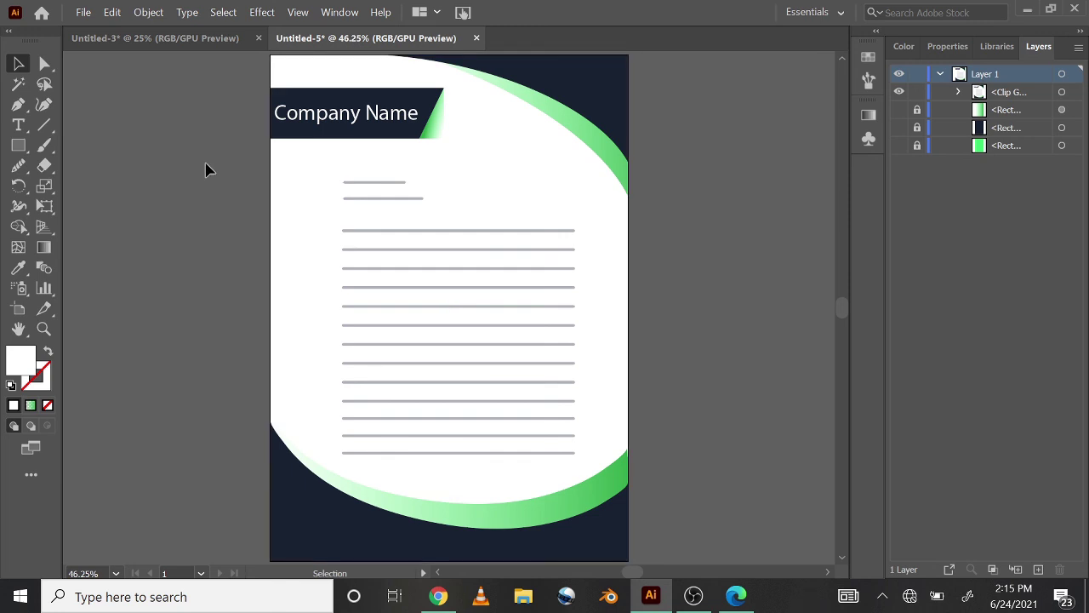
{"action": "key", "text": "ctrl"}
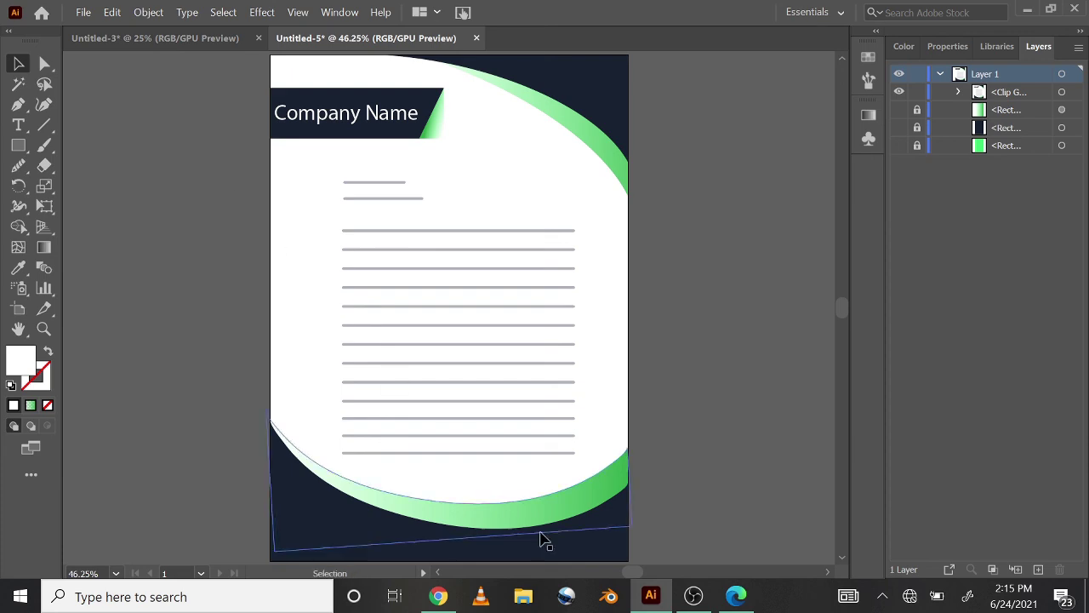
{"action": "left_click", "coordinate": [694, 596]}
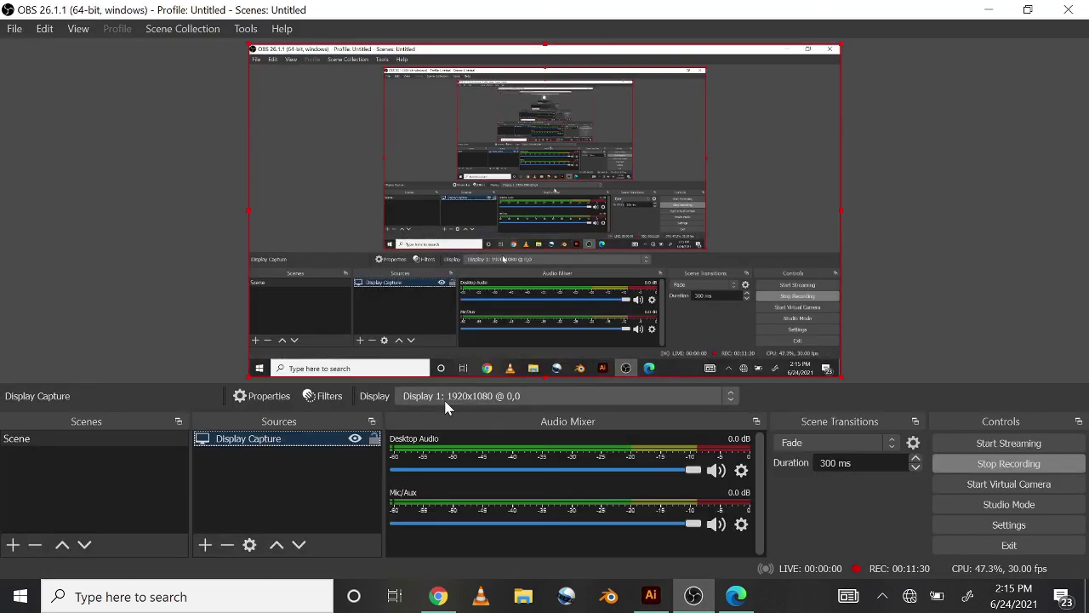